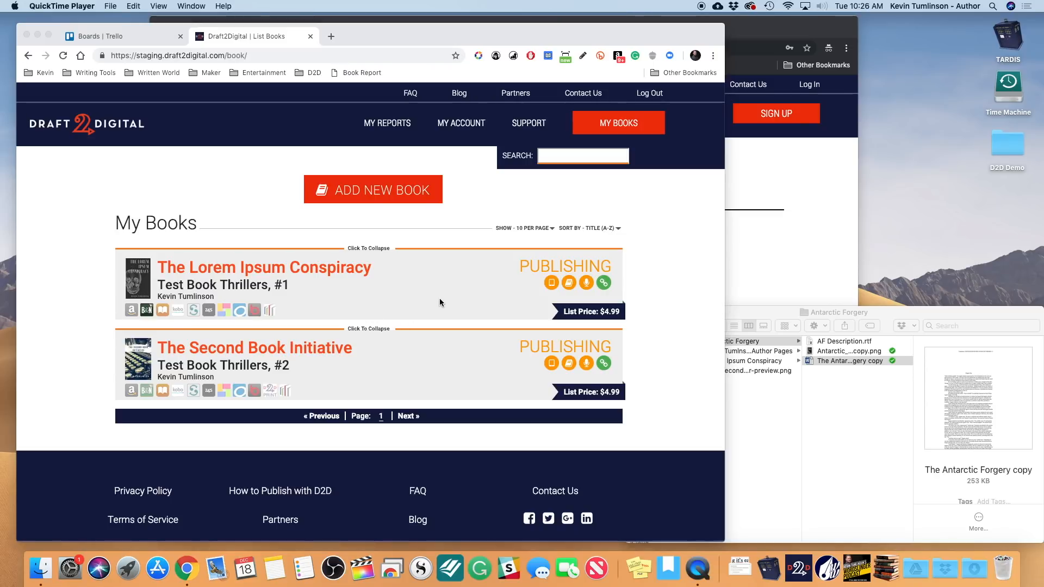
# - Open My Account in the browser and scroll through its ten setting sections
pyautogui.click(463, 127)
pyautogui.click(464, 125)
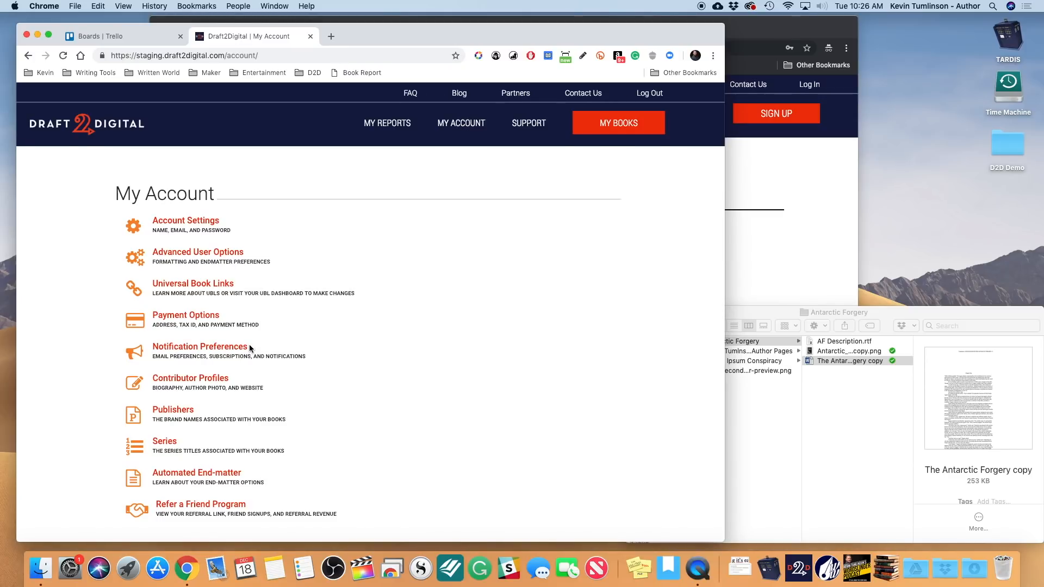
pyautogui.scroll(-2, 249, 342)
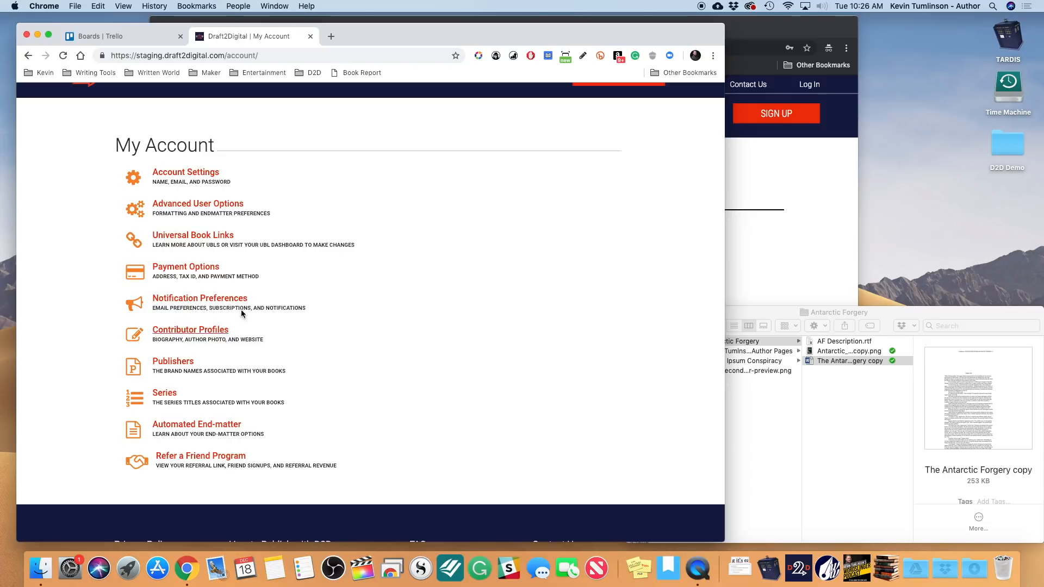
pyautogui.scroll(-2, 259, 389)
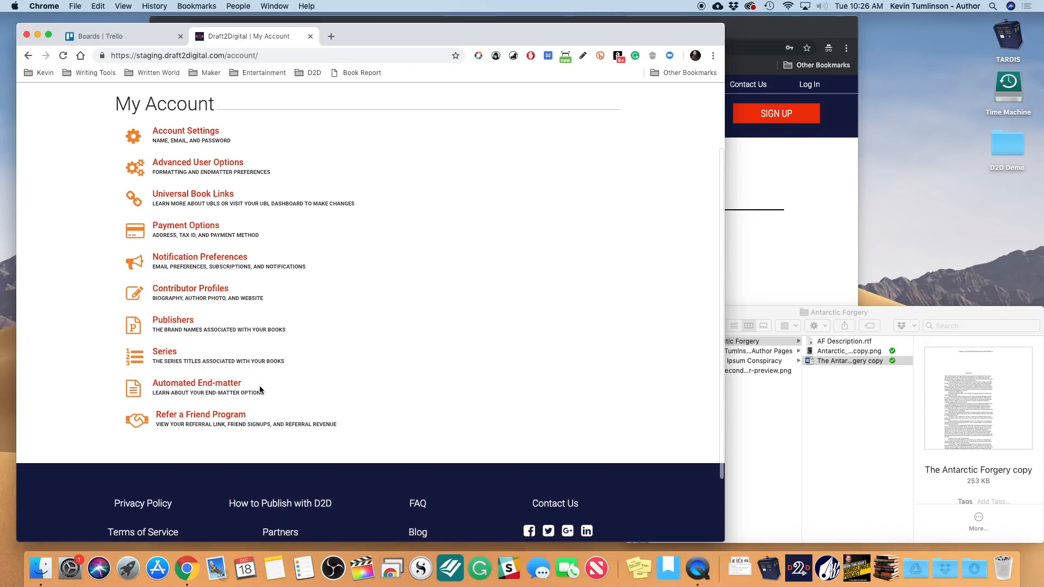
pyautogui.scroll(3, 260, 390)
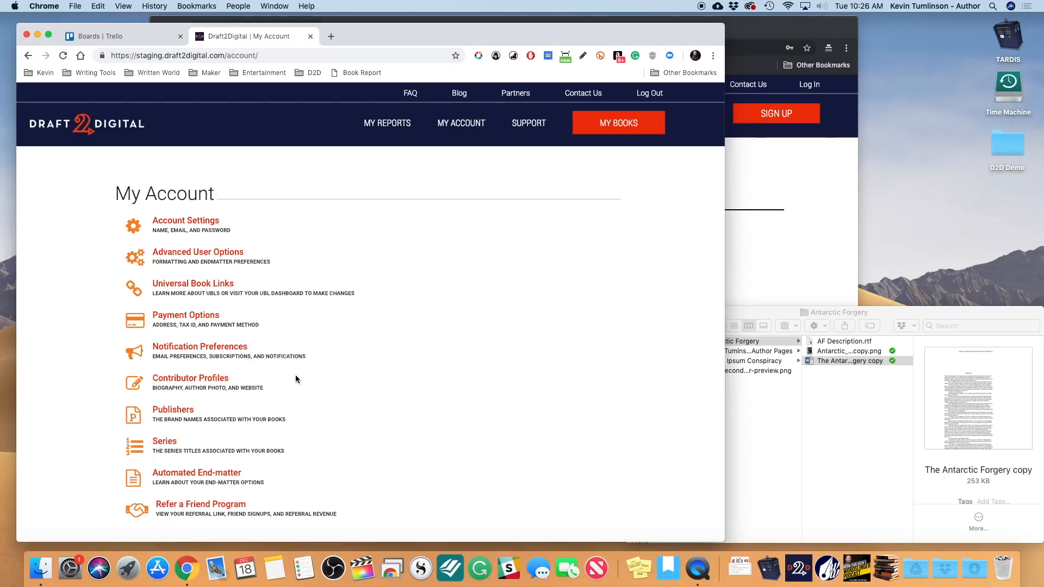
# - Tick Enable Account Sharing under Advanced User Options and save with the bottom SAVE button
pyautogui.click(209, 253)
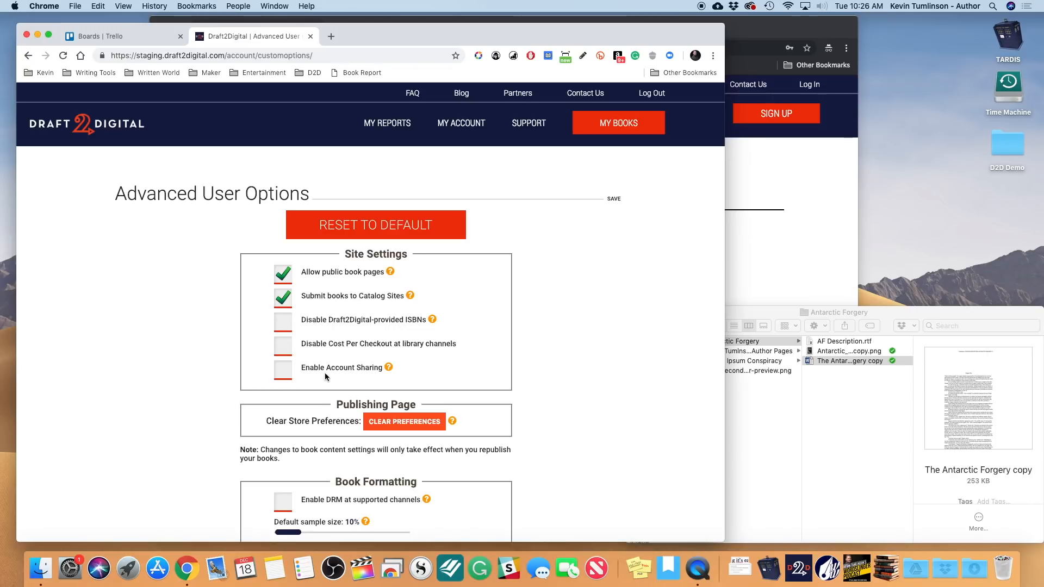
pyautogui.moveTo(389, 370)
pyautogui.click(281, 373)
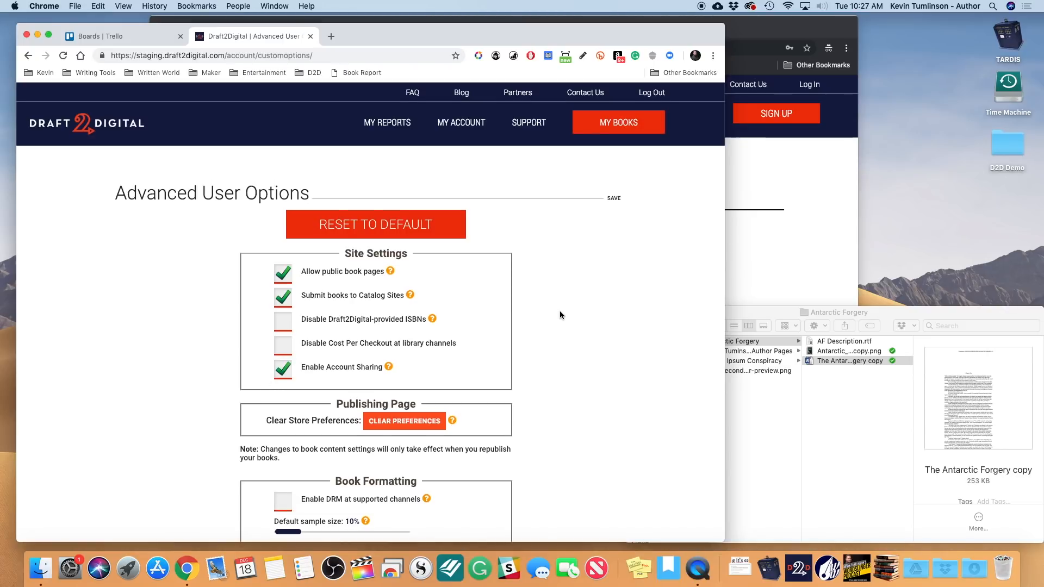
pyautogui.scroll(-15, 559, 311)
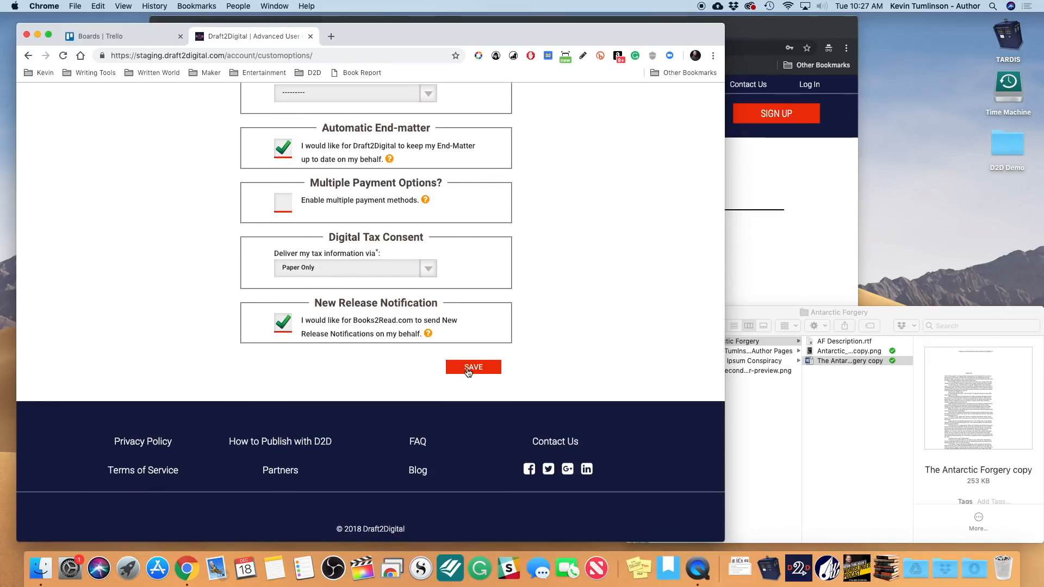
pyautogui.click(469, 371)
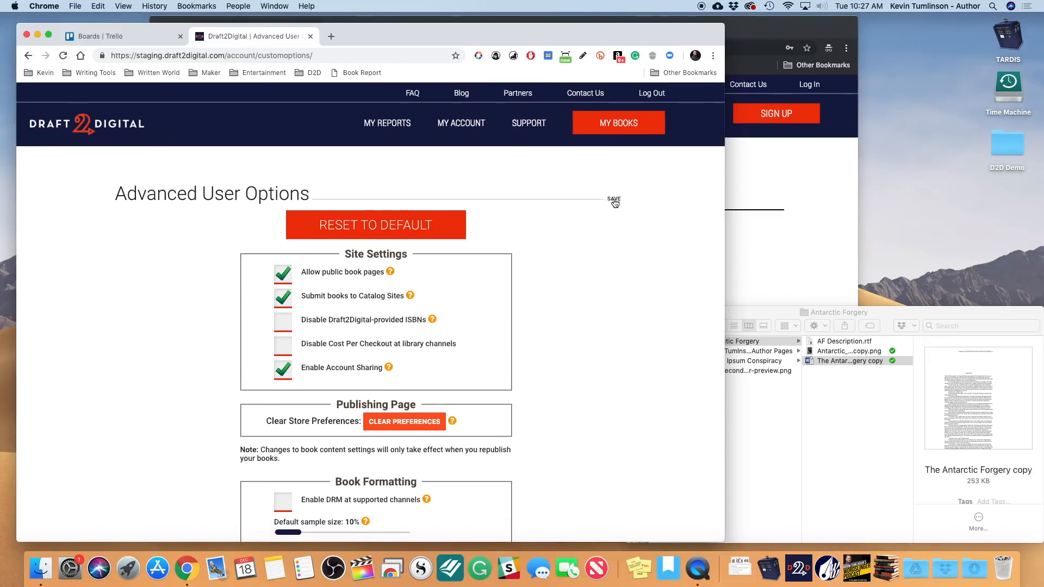
# - Return to My Account and open the new Account Sharing page with its add-user form
pyautogui.click(614, 200)
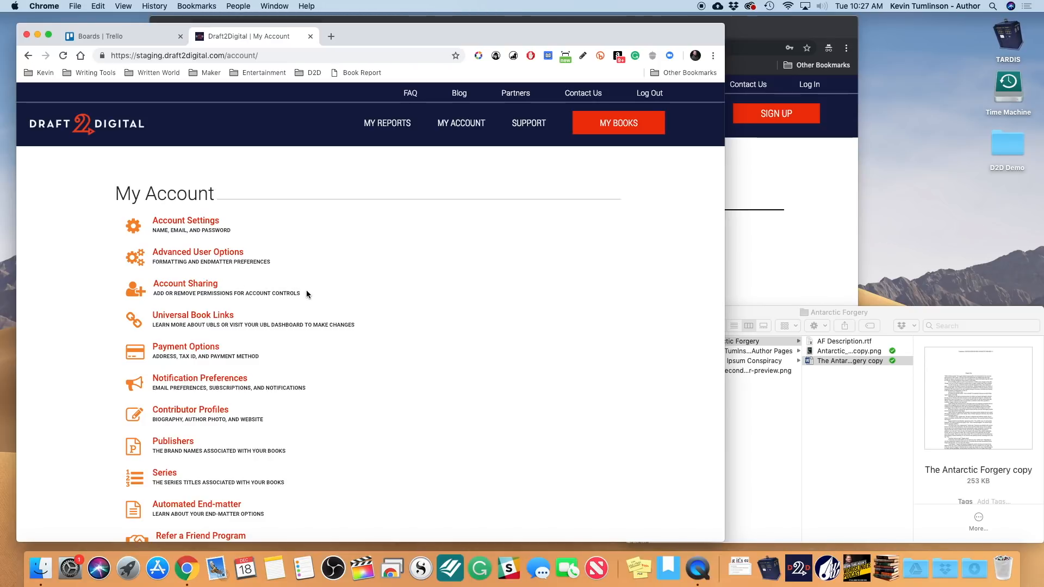
pyautogui.click(185, 284)
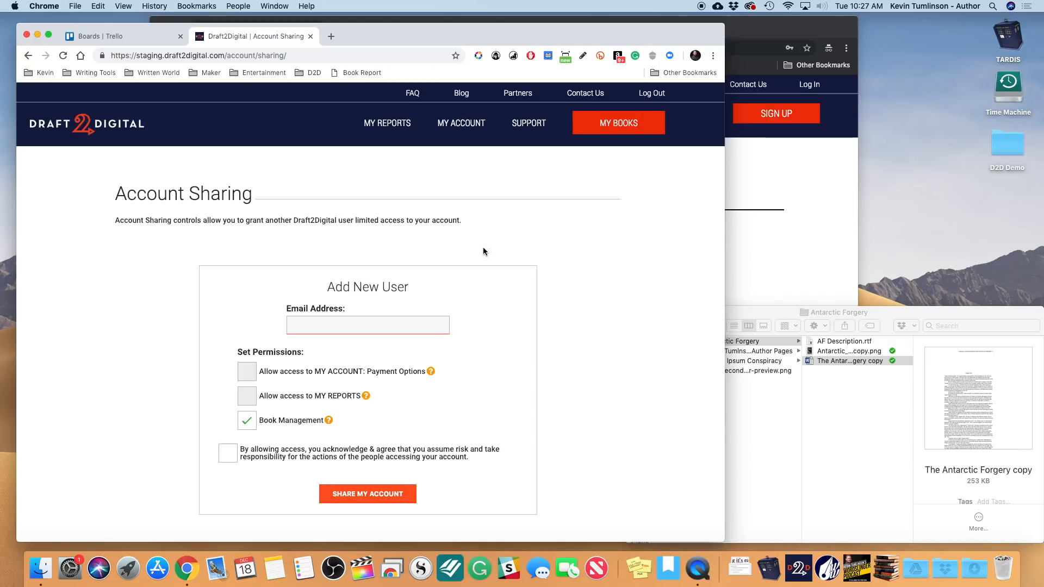
pyautogui.scroll(-2, 390, 373)
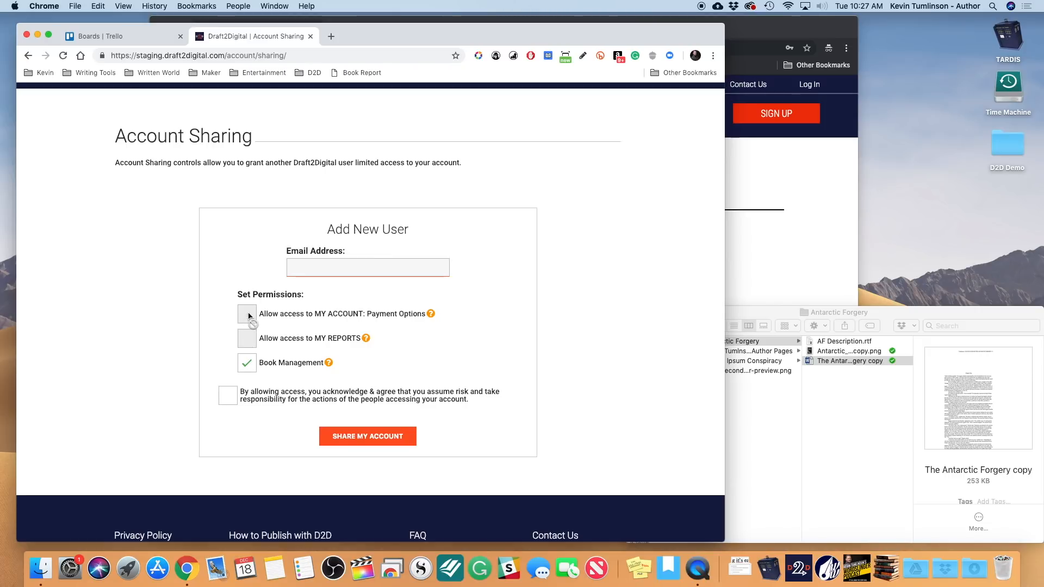
# - Enter a test e-mail address for the new user, fix the typo, and validate it
pyautogui.moveTo(428, 314)
pyautogui.moveTo(329, 363)
pyautogui.click(407, 264)
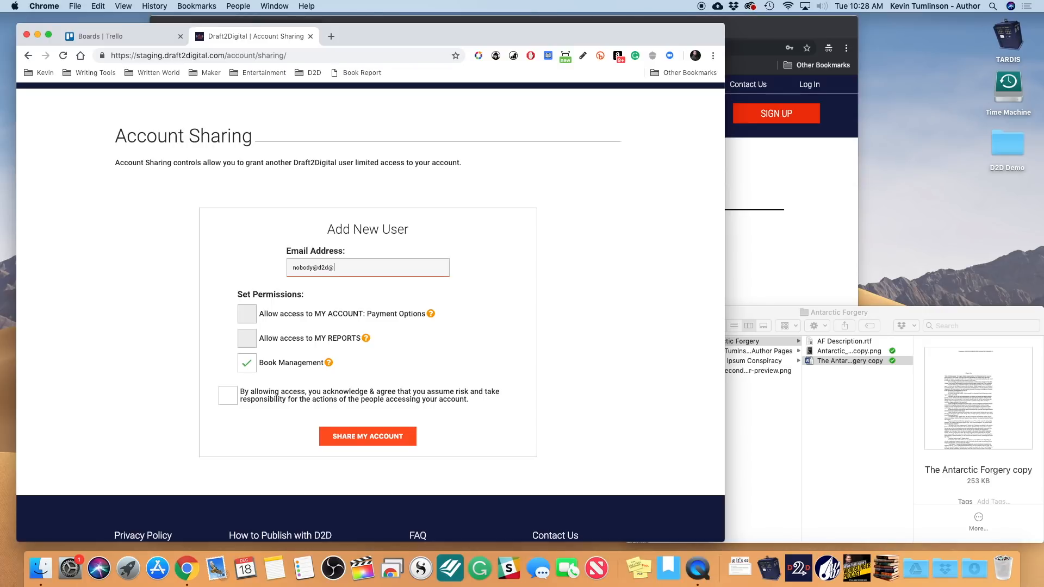
pyautogui.press('BackSpace')
pyautogui.press('BackSpace')
pyautogui.press('Tab')
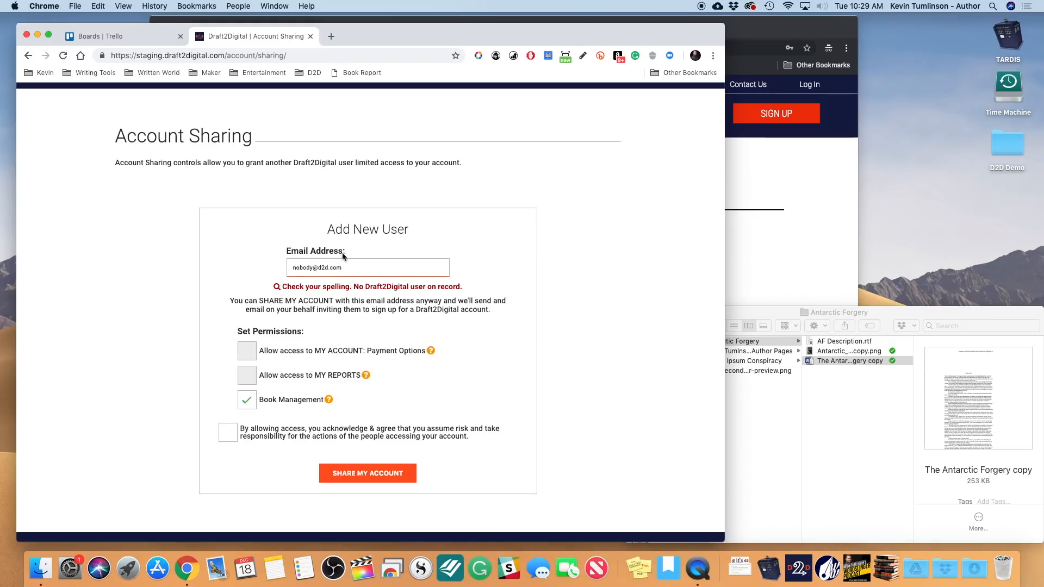
# - Replace the test address with a confirmed Draft2Digital user's e-mail and tick the responsibility acknowledgement
pyautogui.tripleClick(323, 265)
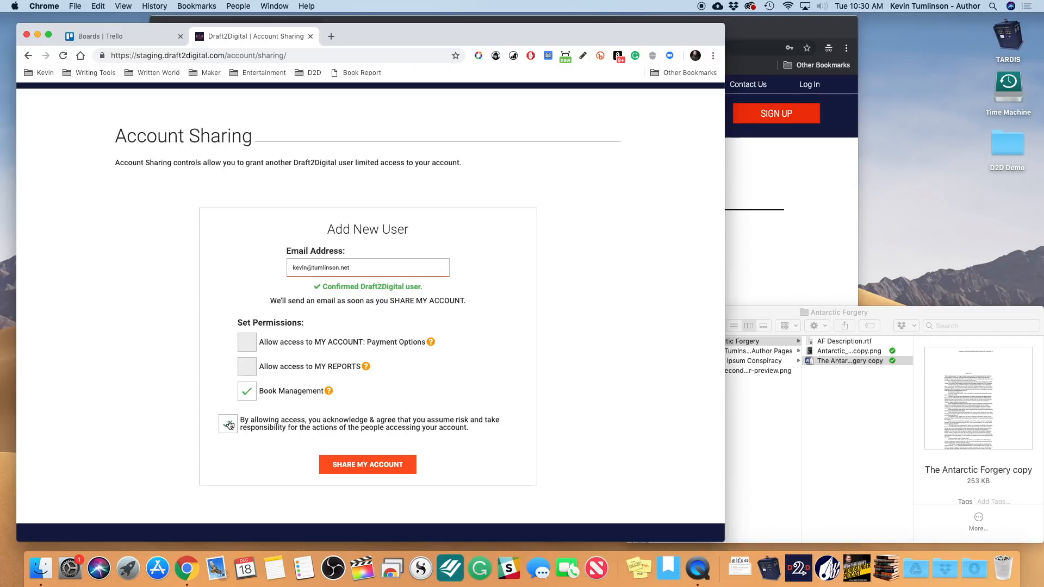
pyautogui.click(229, 424)
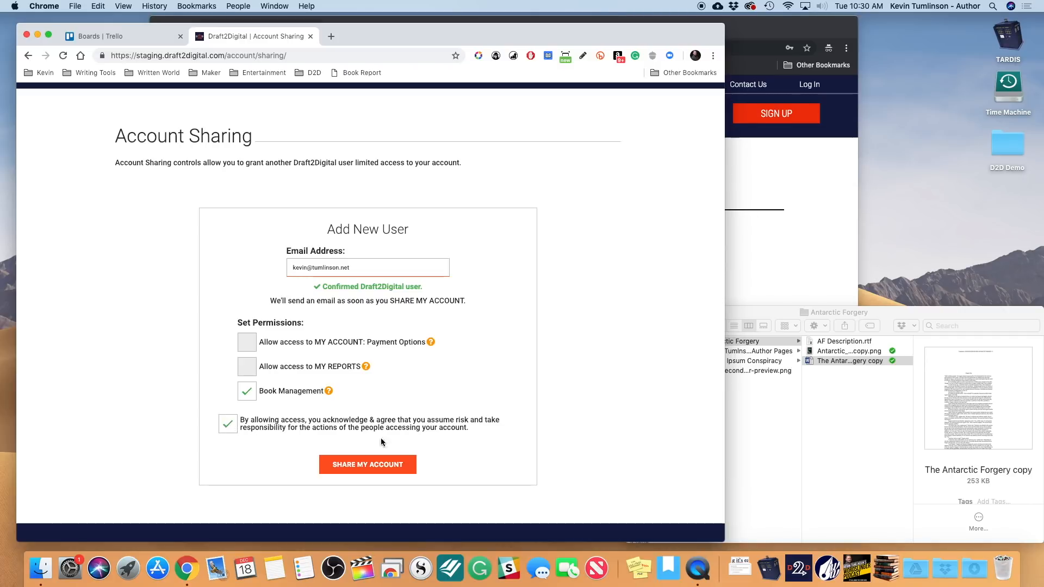
# - Add the confirmed user to account sharing and highlight their entry in the sharing list
pyautogui.click(390, 466)
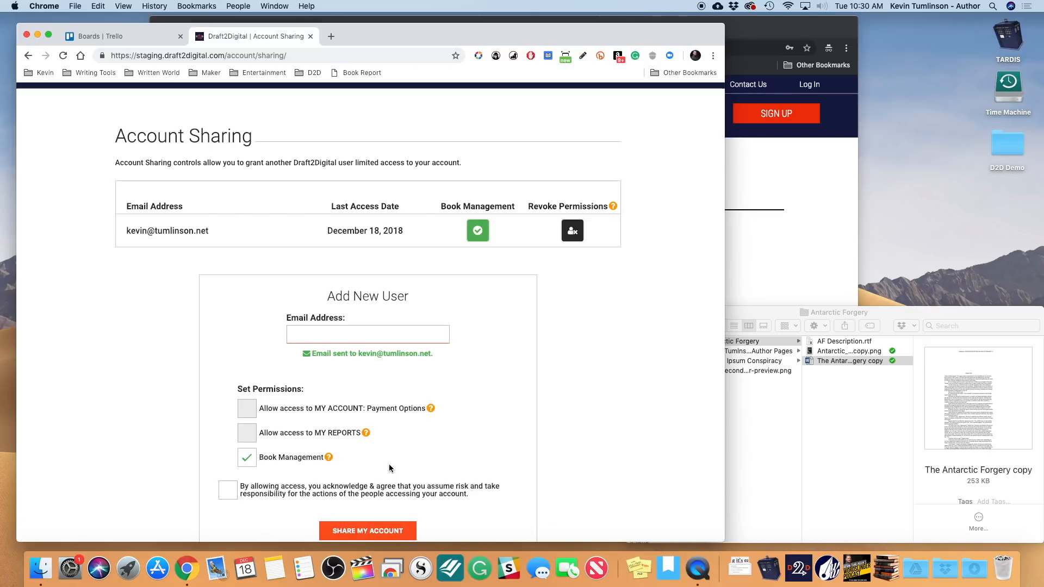
pyautogui.scroll(-1, 390, 466)
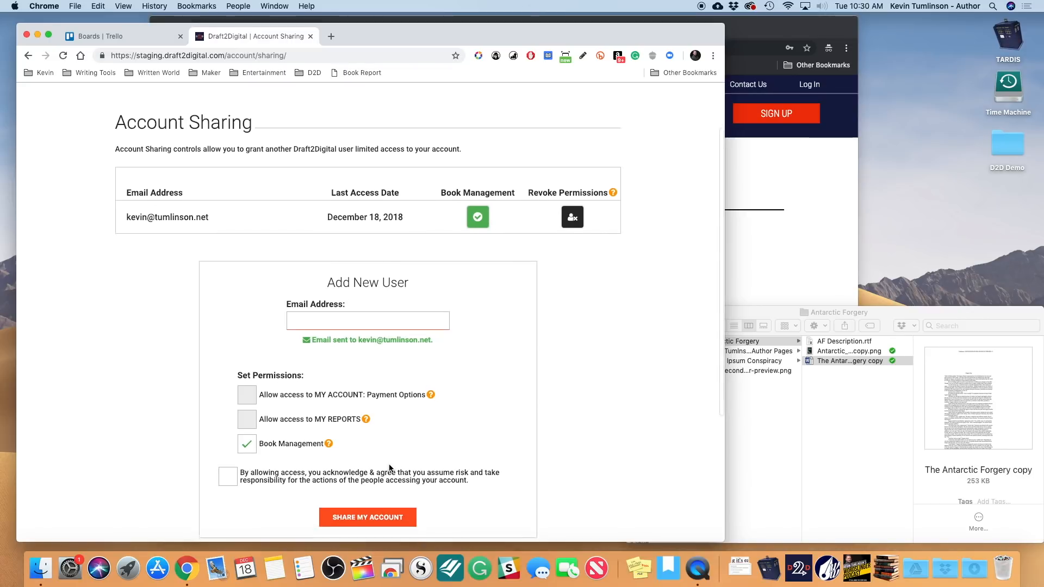
pyautogui.scroll(-2, 389, 468)
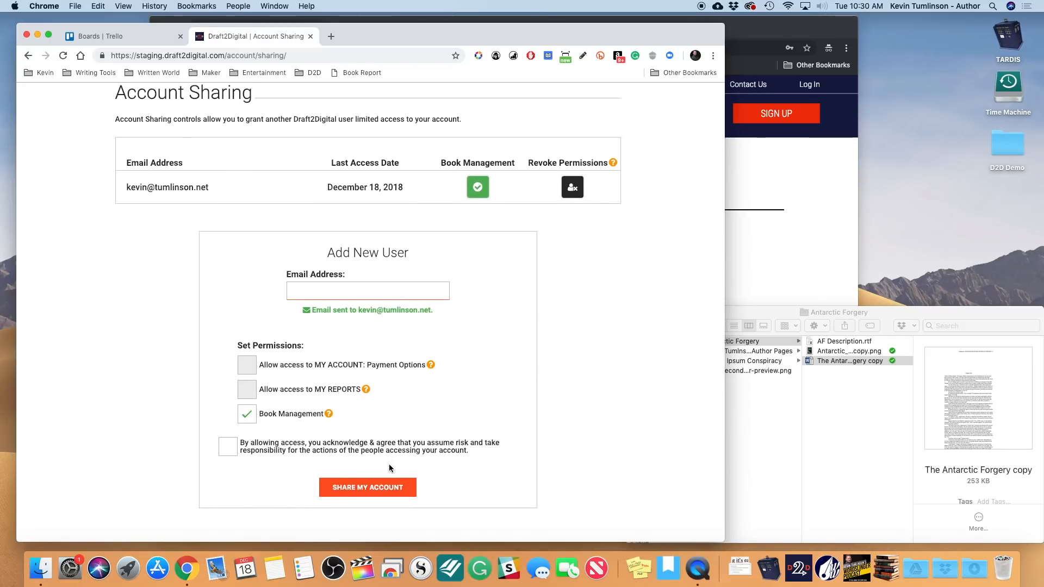
pyautogui.scroll(3, 389, 467)
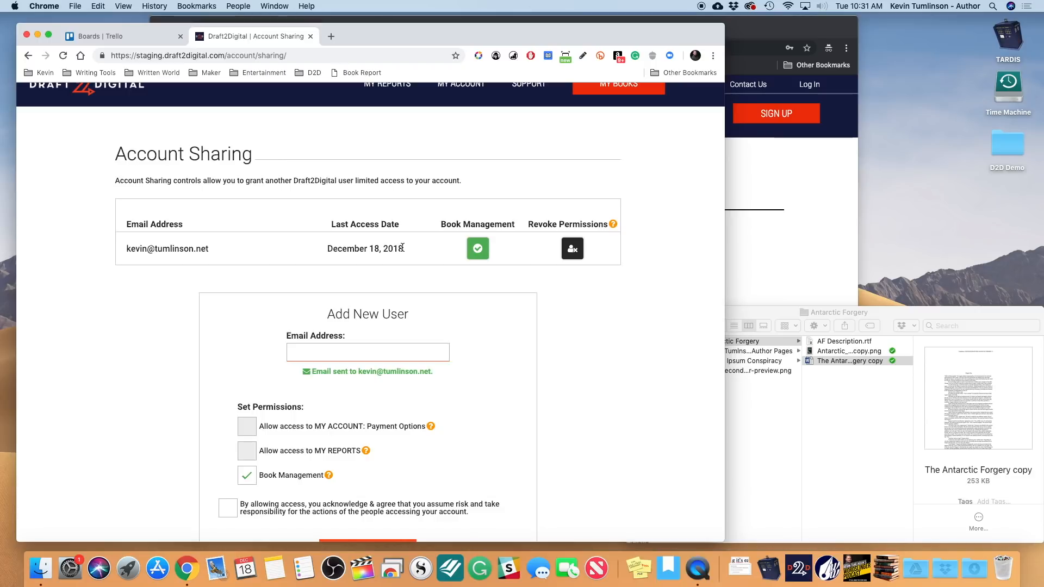
pyautogui.moveTo(403, 248); pyautogui.dragTo(332, 235)
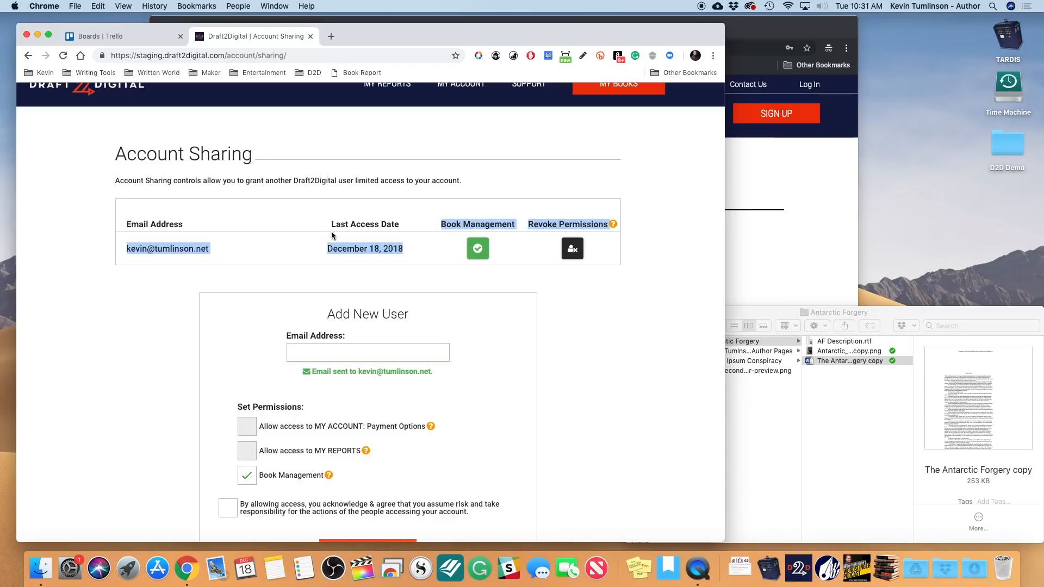
pyautogui.click(331, 230)
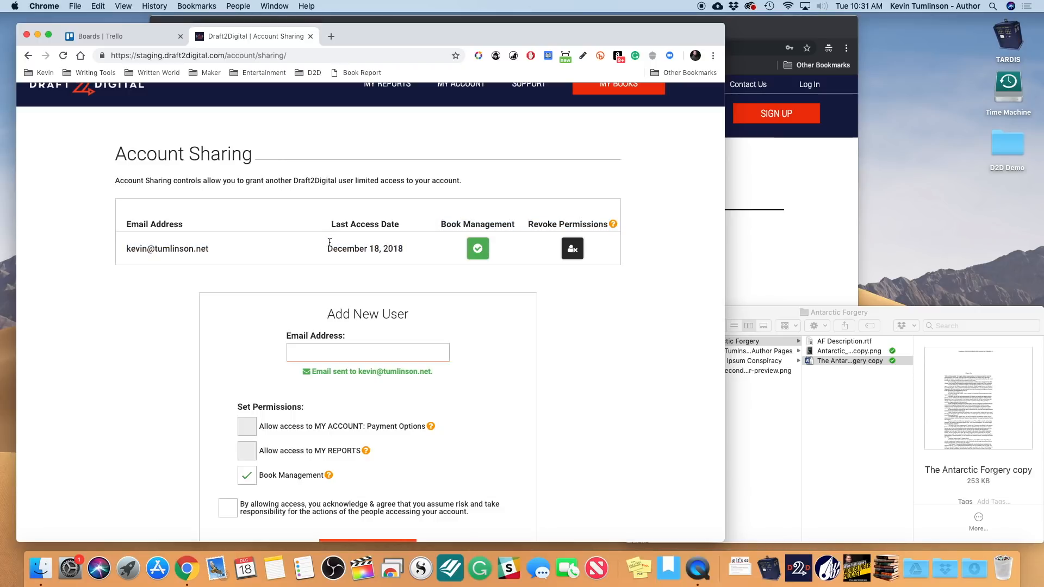
# - Toggle the shared user's Book Management permission off and back on, leaving it enabled
pyautogui.click(478, 249)
pyautogui.click(477, 250)
pyautogui.moveTo(612, 226)
pyautogui.scroll(2, 611, 279)
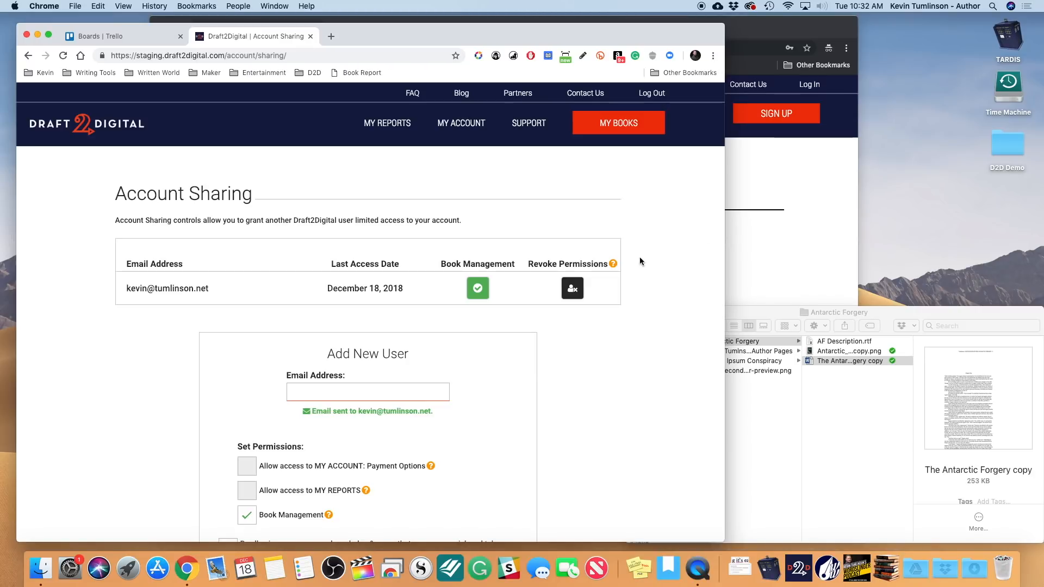
pyautogui.click(801, 187)
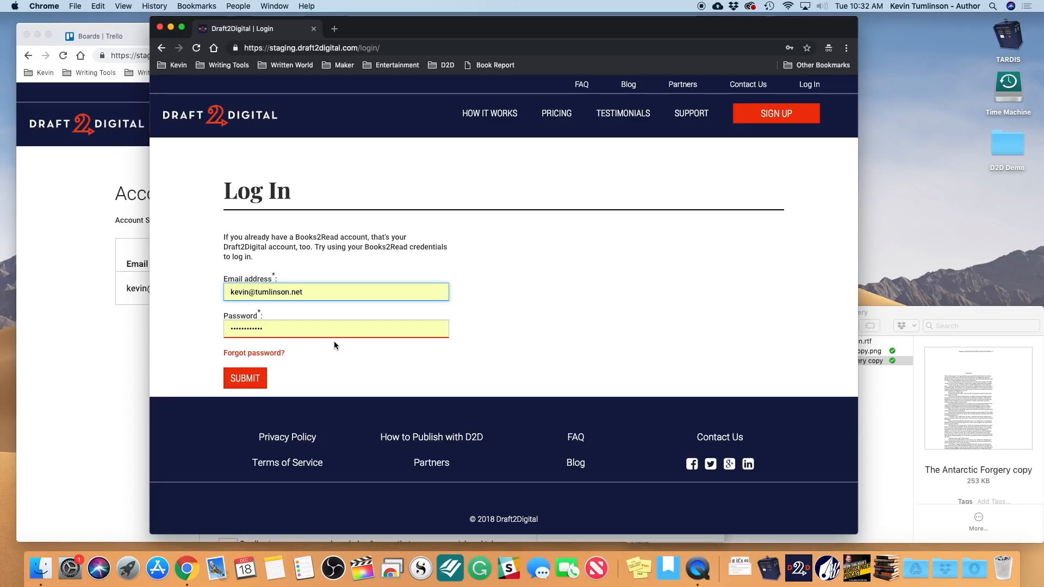
# - Submit the prefilled login in the second window to sign in as the shared user
pyautogui.click(246, 383)
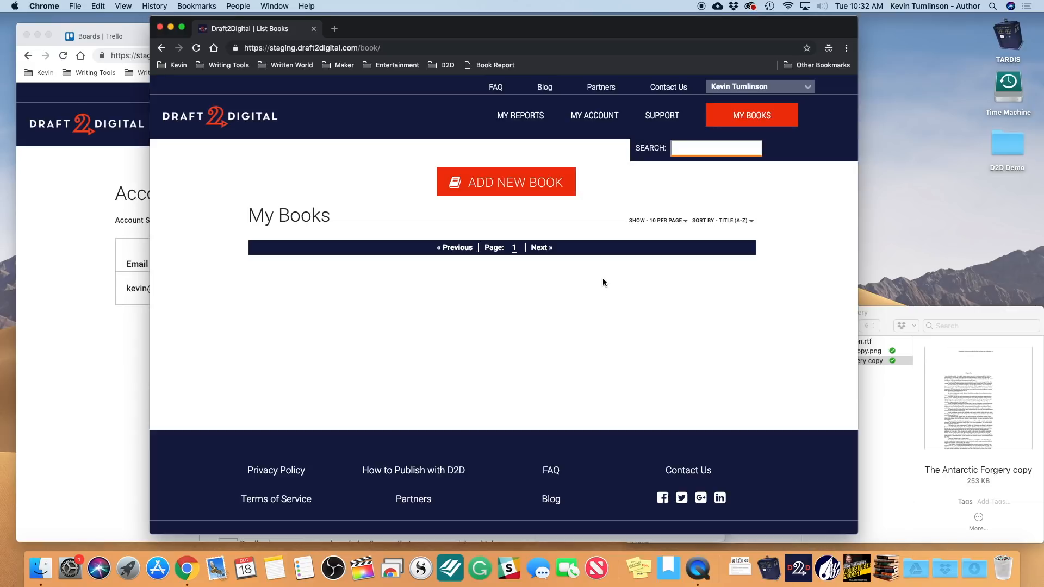
# - Look through the shared user's Reports page, then go to My Books
pyautogui.click(514, 117)
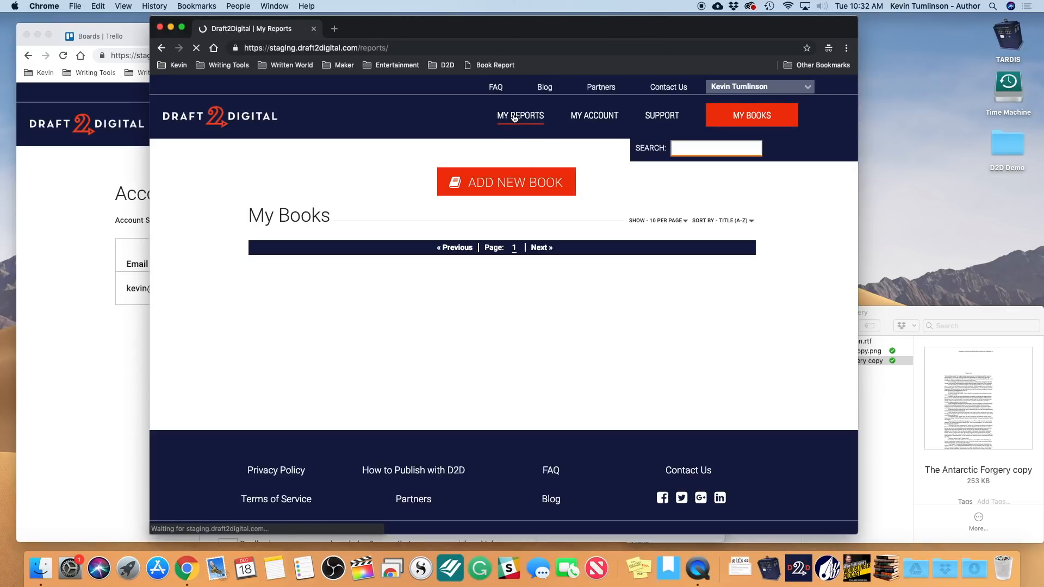
pyautogui.scroll(-5, 528, 298)
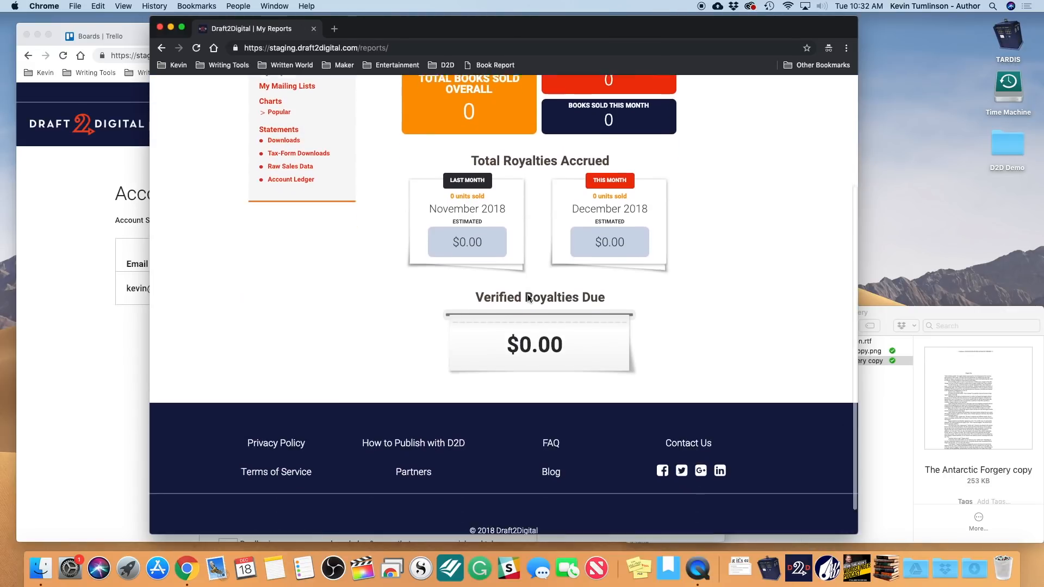
pyautogui.scroll(5, 527, 298)
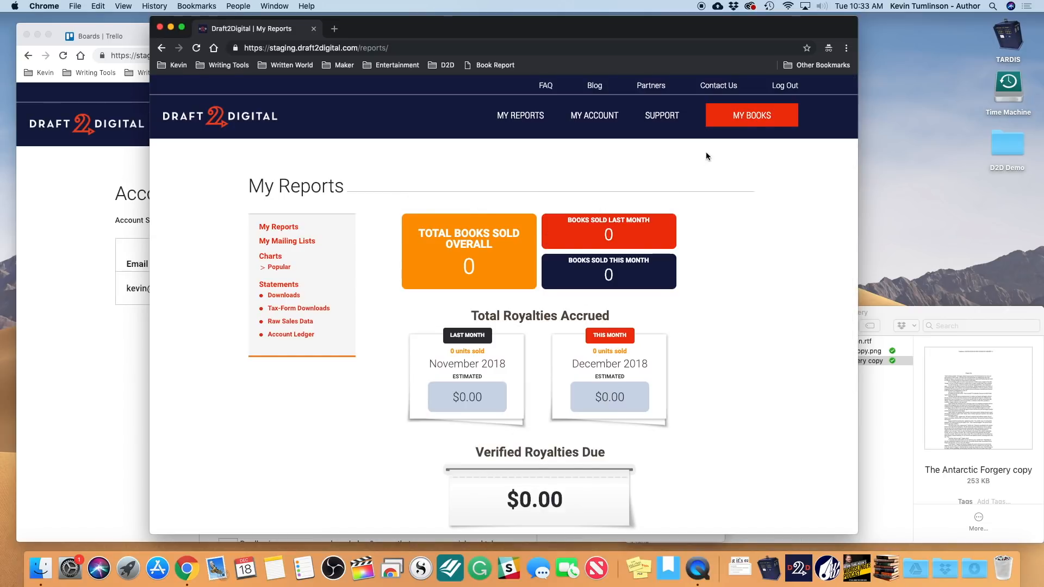
pyautogui.click(735, 116)
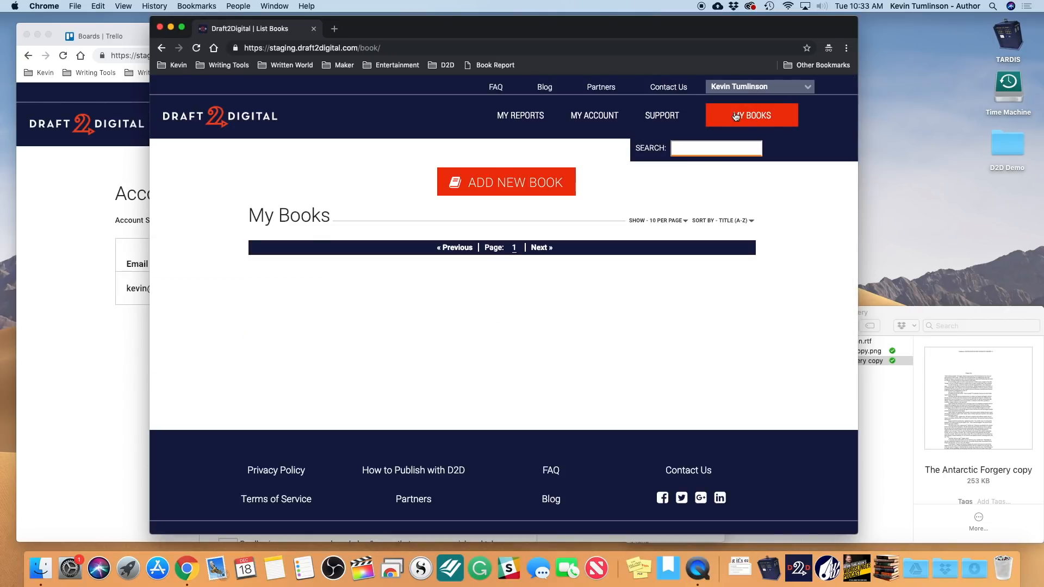
# - Toggle Enable Account Sharing on and off in Advanced User Options, then return to My Books
pyautogui.click(591, 118)
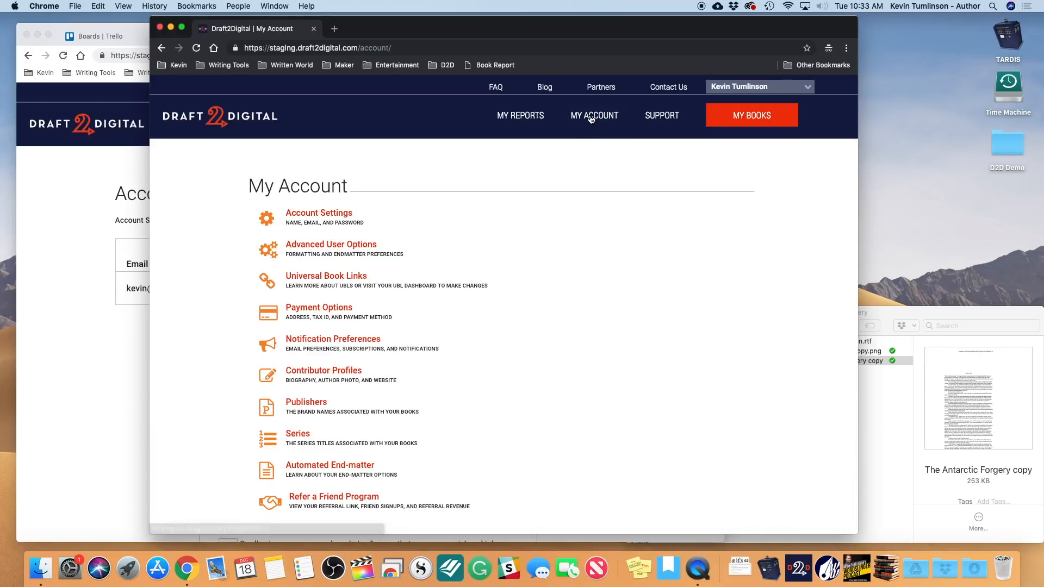
pyautogui.click(306, 245)
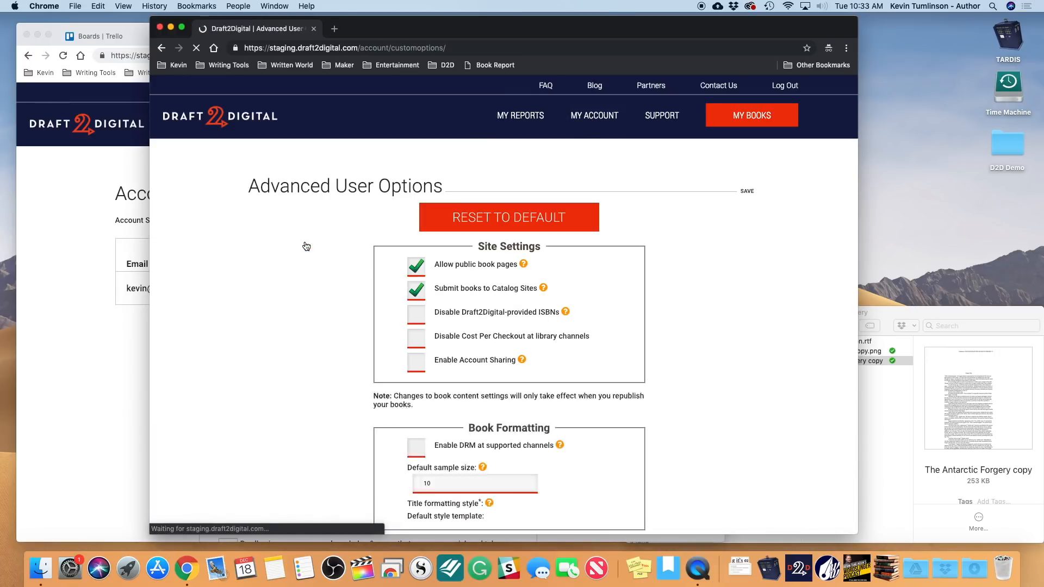
pyautogui.click(417, 363)
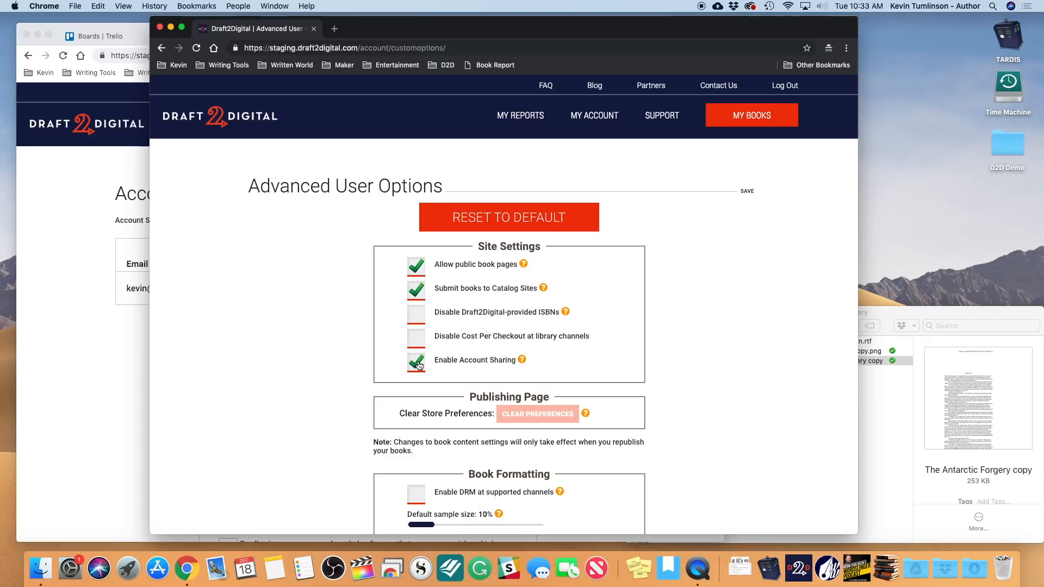
pyautogui.click(417, 363)
pyautogui.click(716, 123)
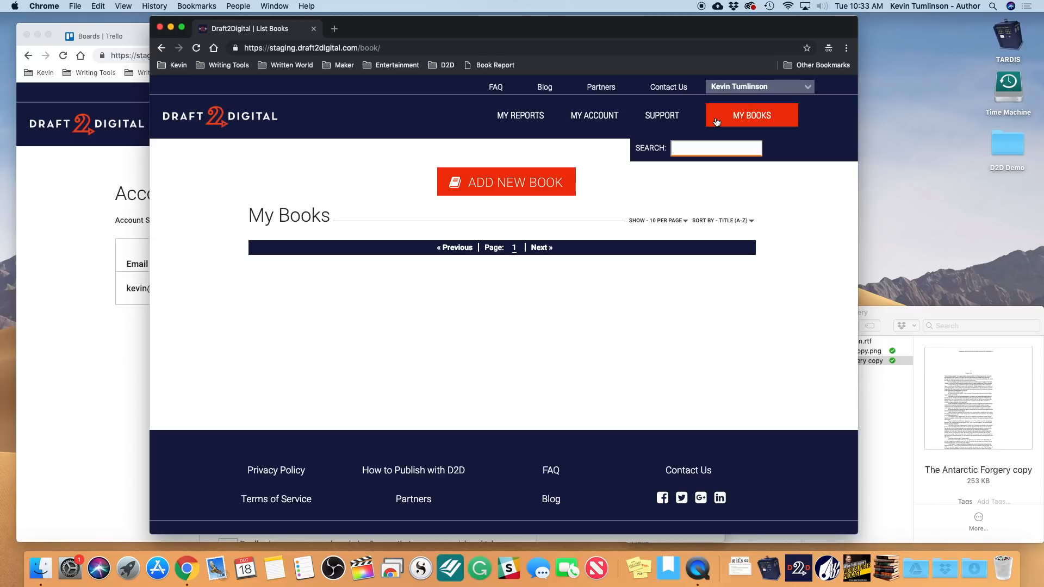
# - Use the account switcher to start managing the owner's shared account
pyautogui.click(787, 89)
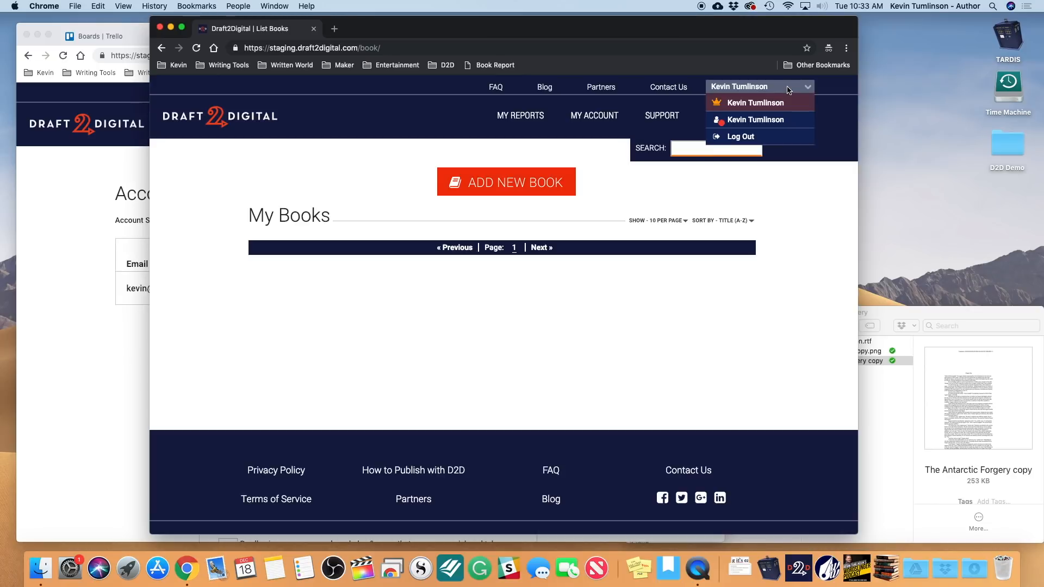
pyautogui.click(741, 86)
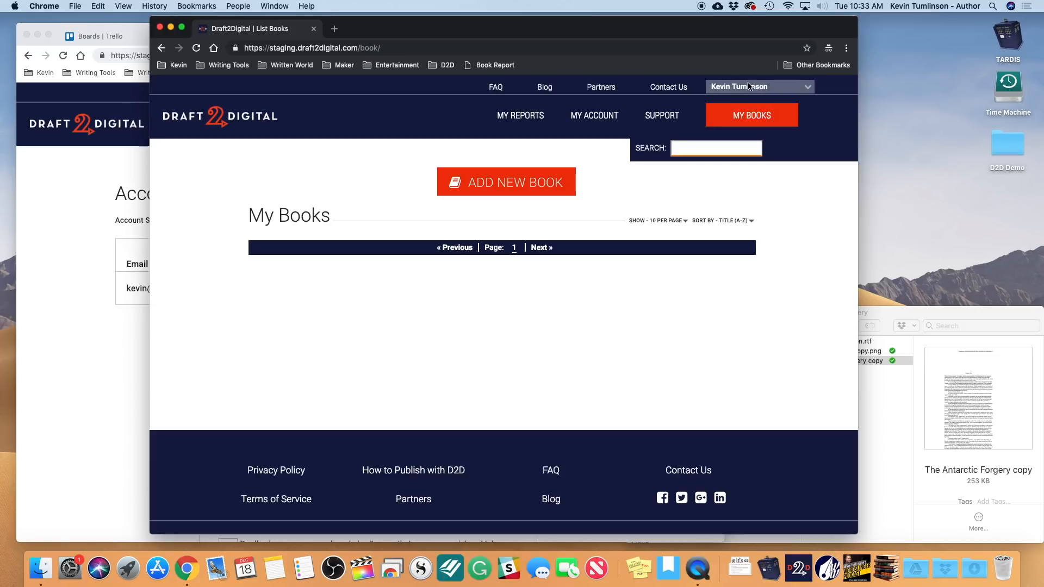
pyautogui.click(766, 87)
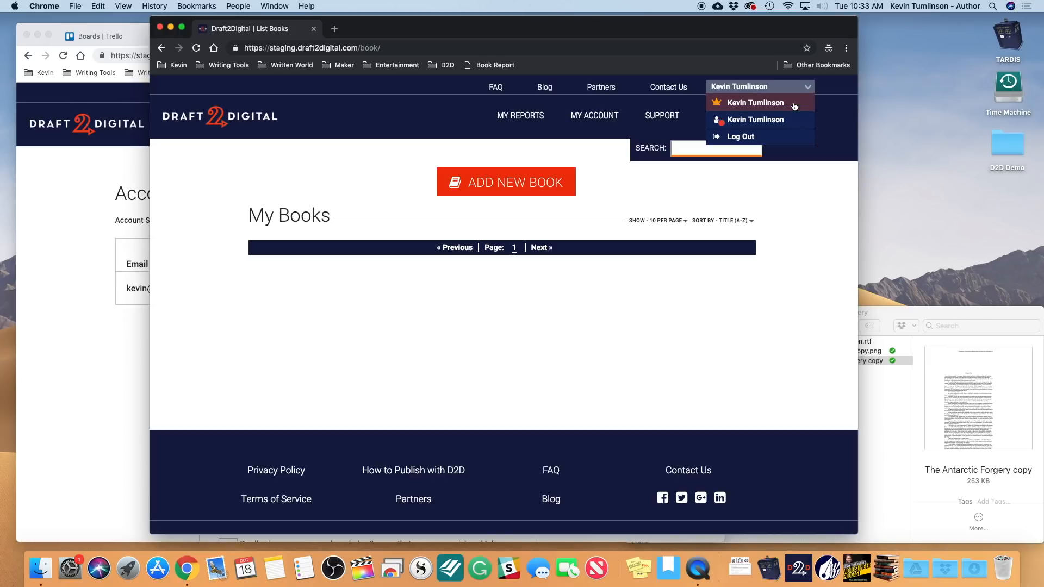
pyautogui.click(731, 89)
pyautogui.click(746, 88)
pyautogui.click(746, 123)
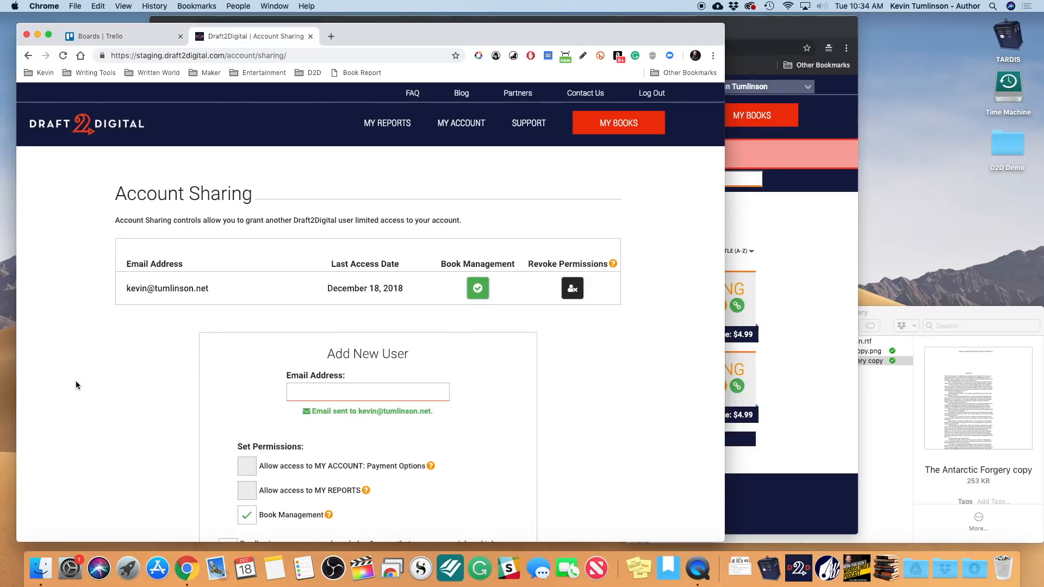
# - Show the other window's book list, then switch back to the own account and again to the shared one
pyautogui.click(76, 383)
pyautogui.click(612, 134)
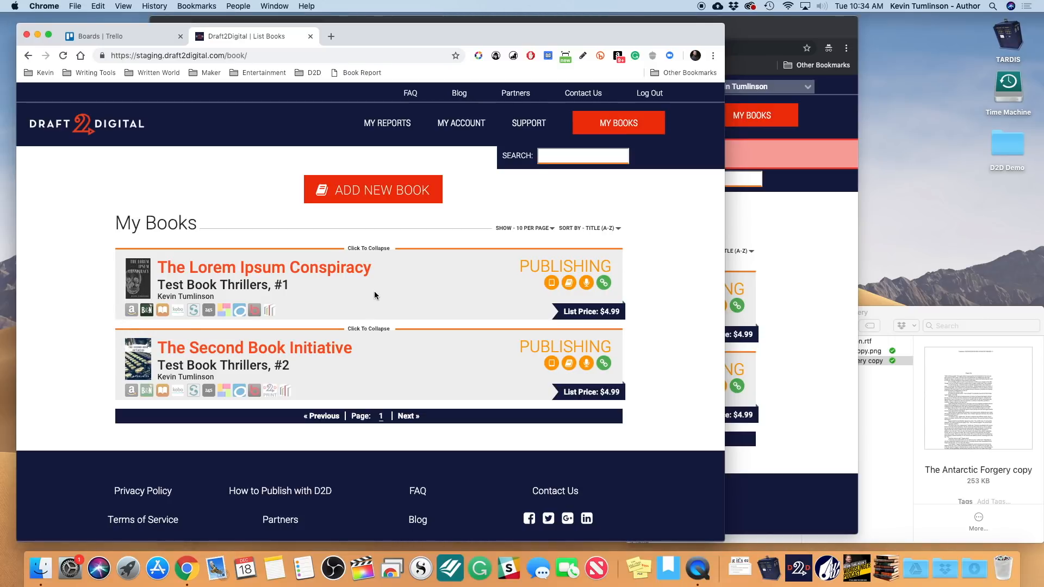
pyautogui.click(753, 274)
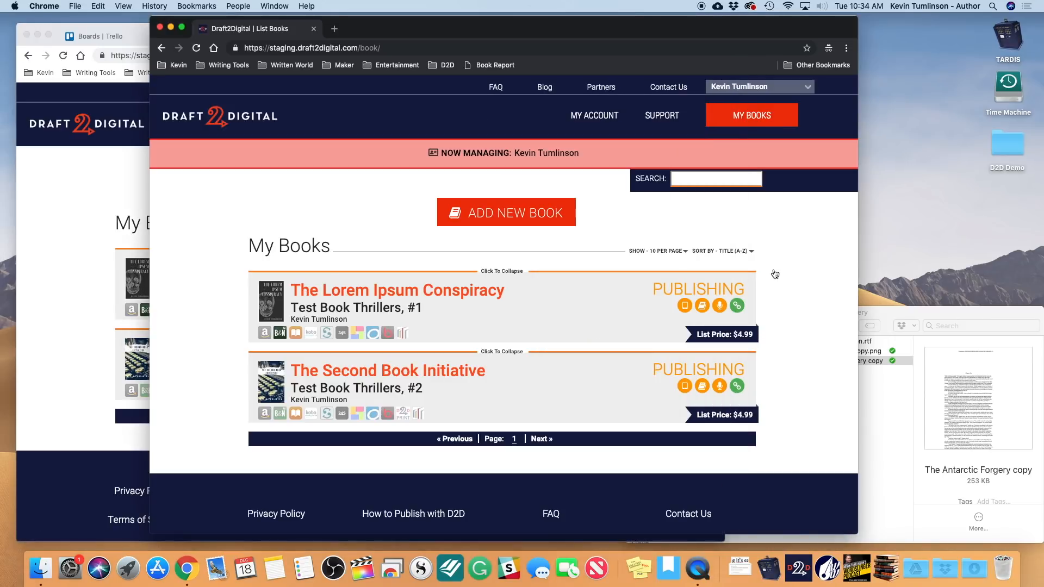
pyautogui.click(807, 90)
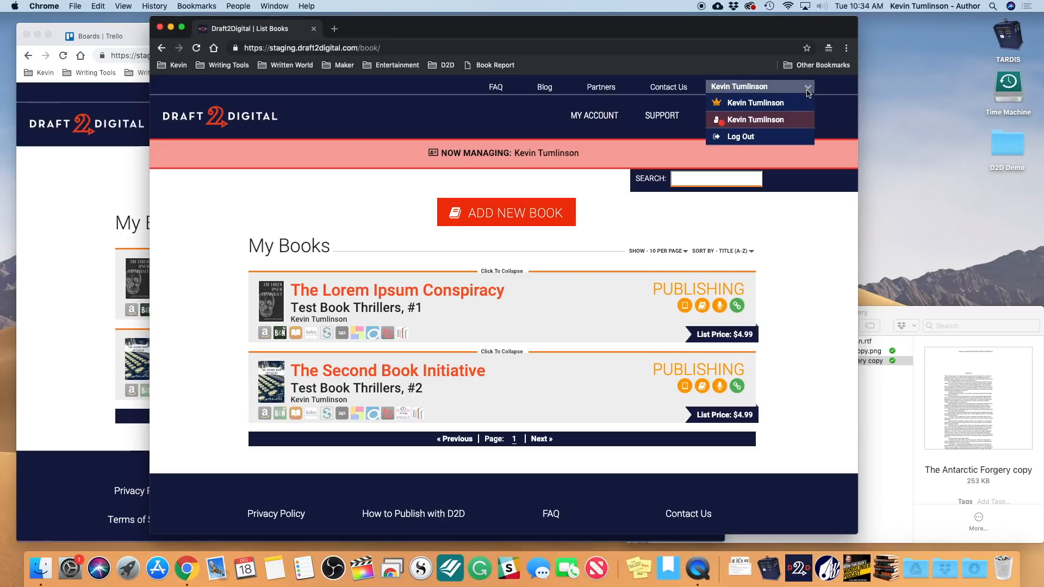
pyautogui.click(781, 103)
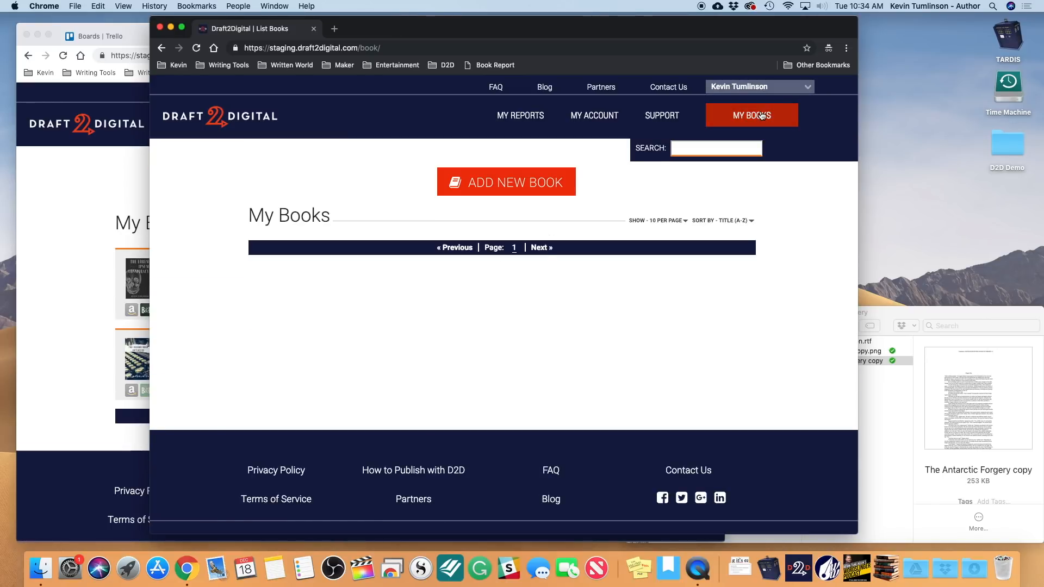
pyautogui.click(764, 90)
pyautogui.click(749, 119)
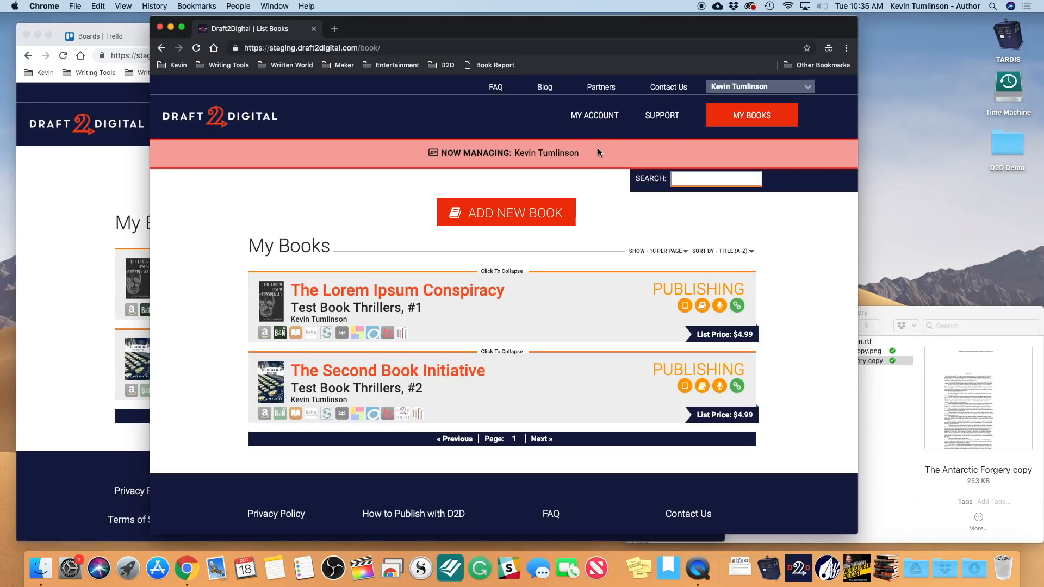
pyautogui.click(93, 188)
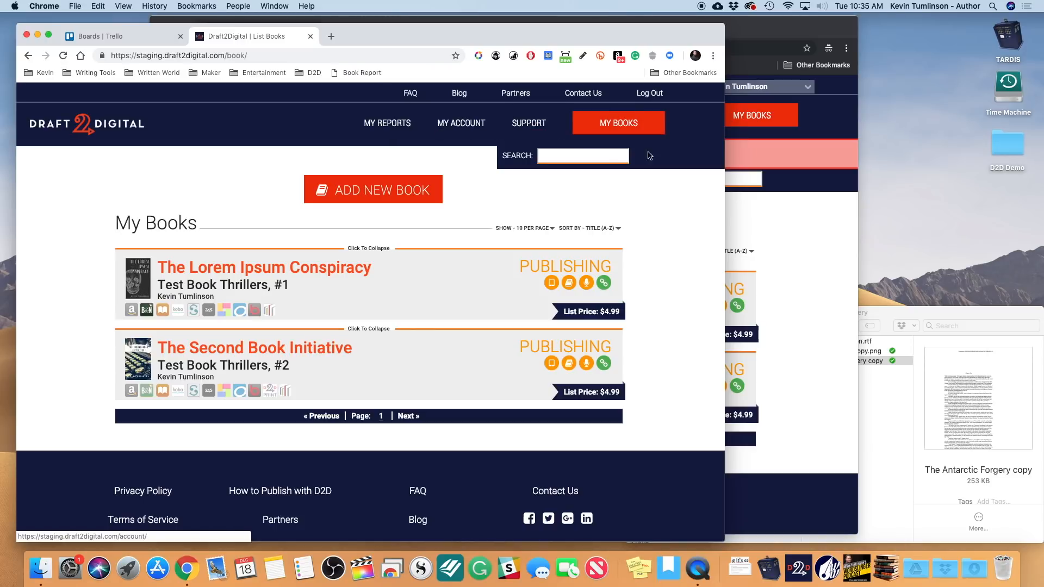
pyautogui.click(786, 220)
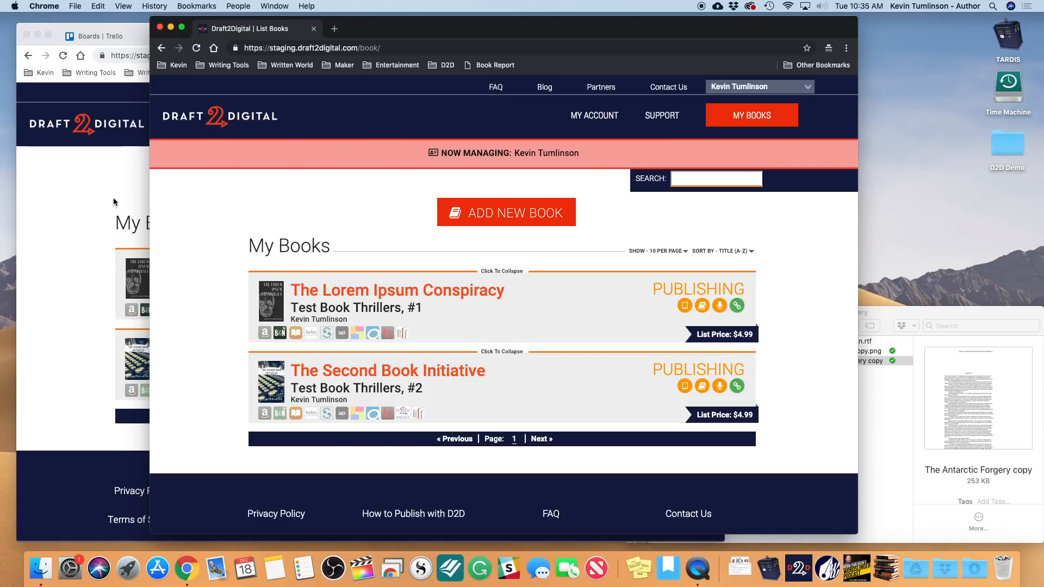
pyautogui.click(72, 212)
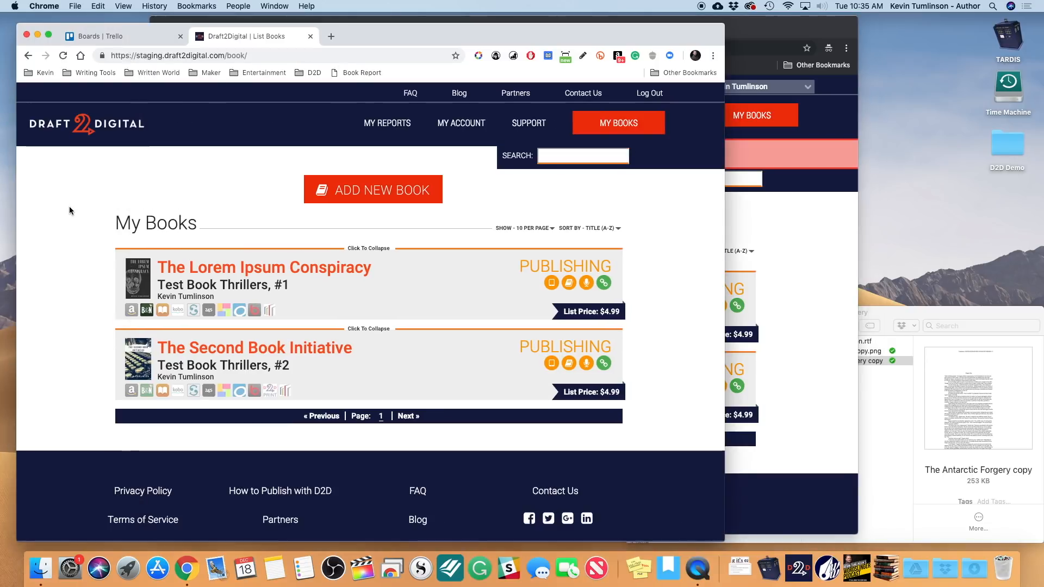
pyautogui.click(769, 229)
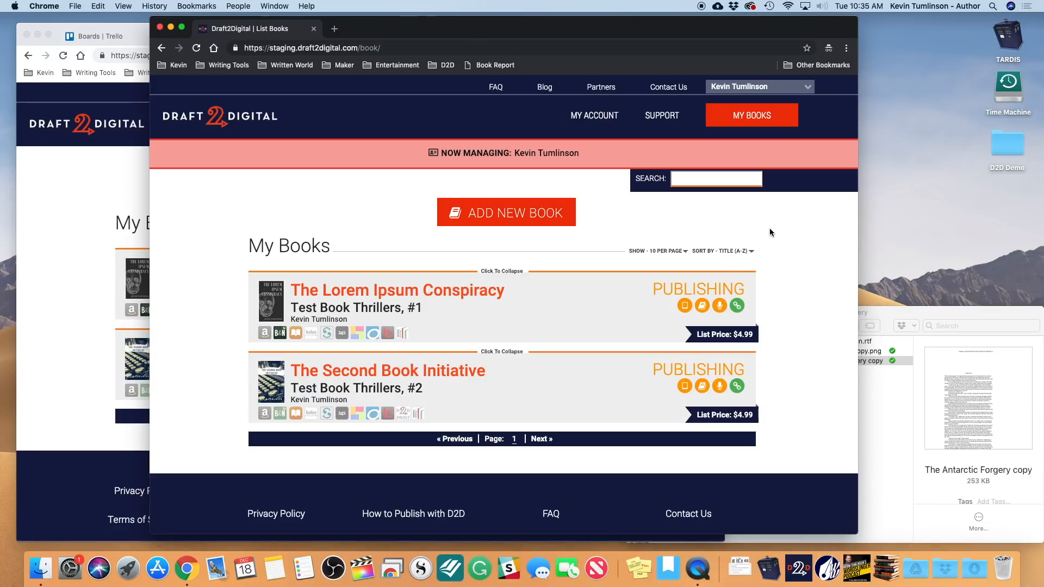
# - Open the My Account page in the managing window and in the other browser window
pyautogui.click(602, 123)
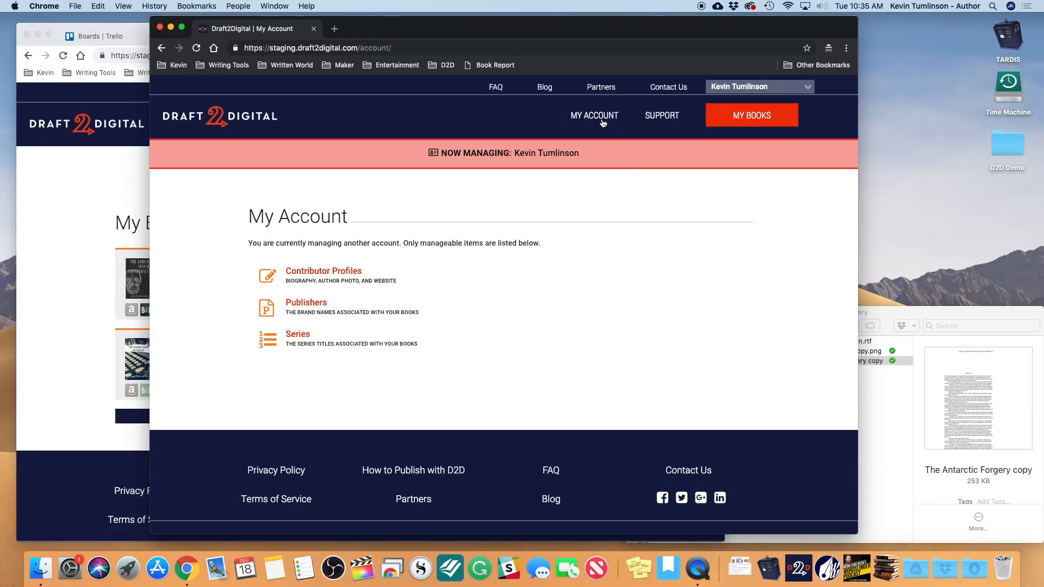
pyautogui.click(99, 241)
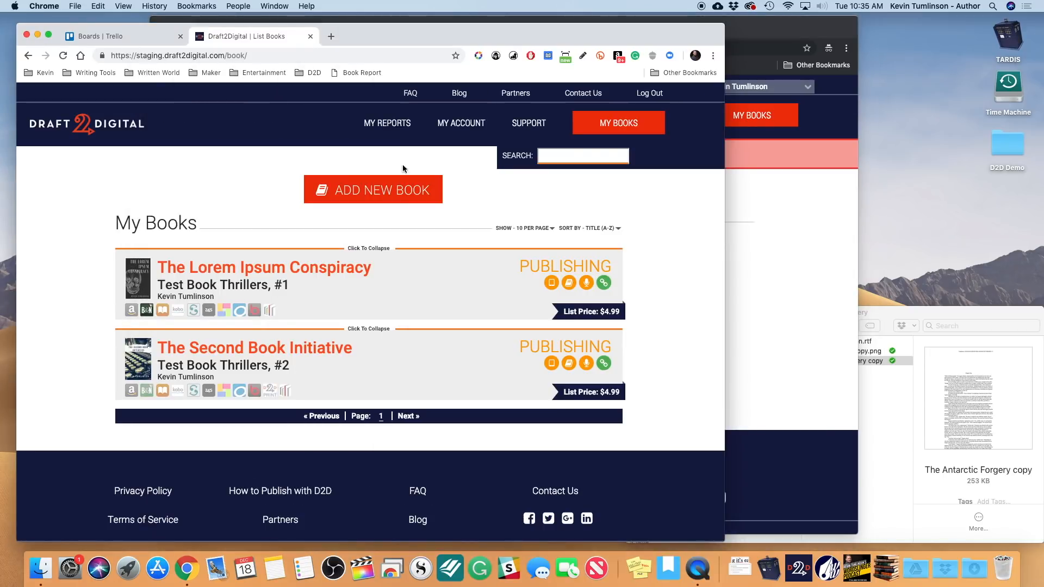
pyautogui.click(453, 125)
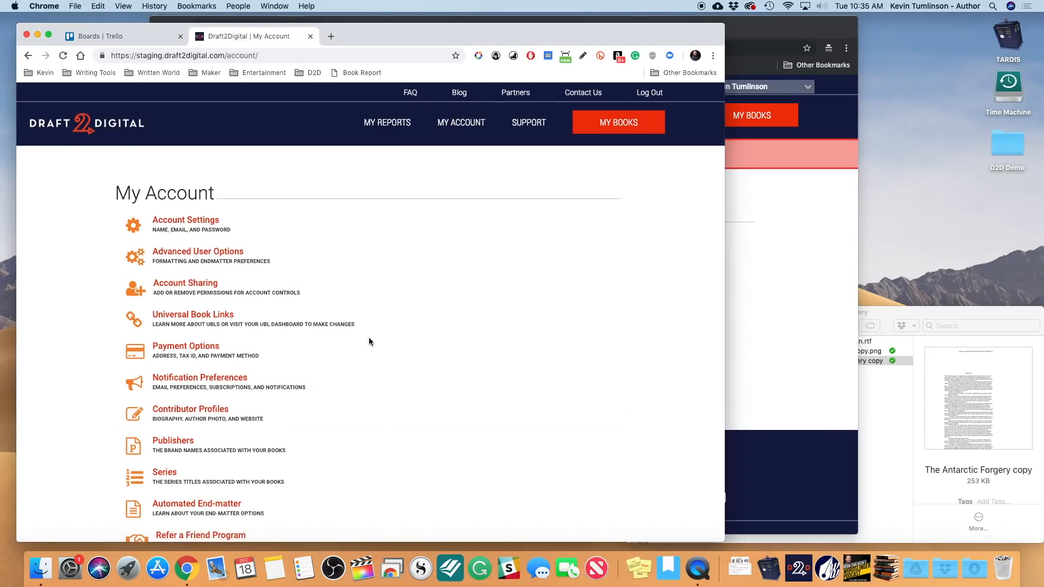
pyautogui.scroll(-5, 369, 342)
pyautogui.scroll(5, 368, 341)
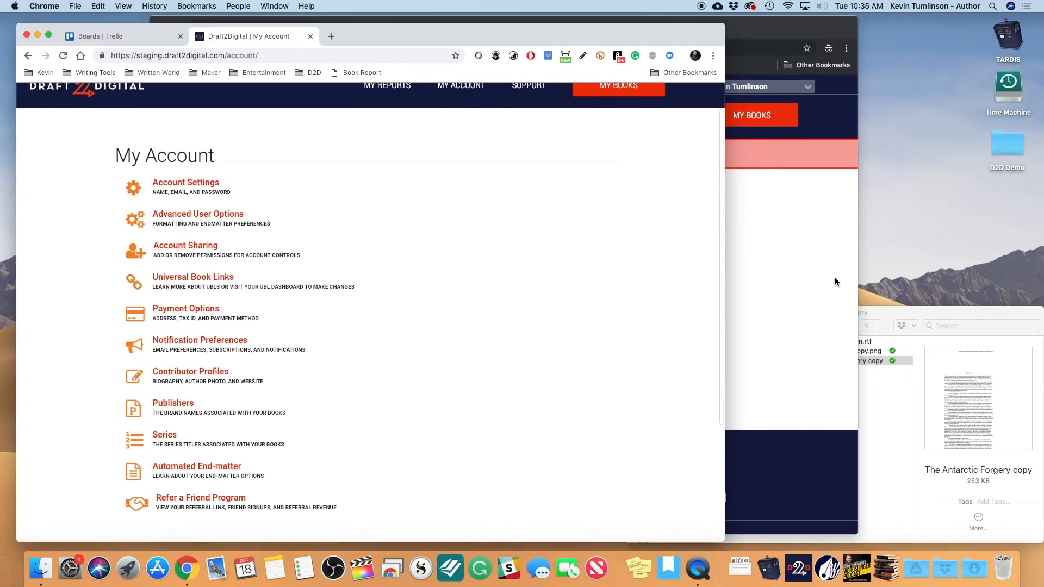
# - Go to My Books in the managing window, listing The Lorem Ipsum Conspiracy and The Second Book Initiative
pyautogui.click(835, 281)
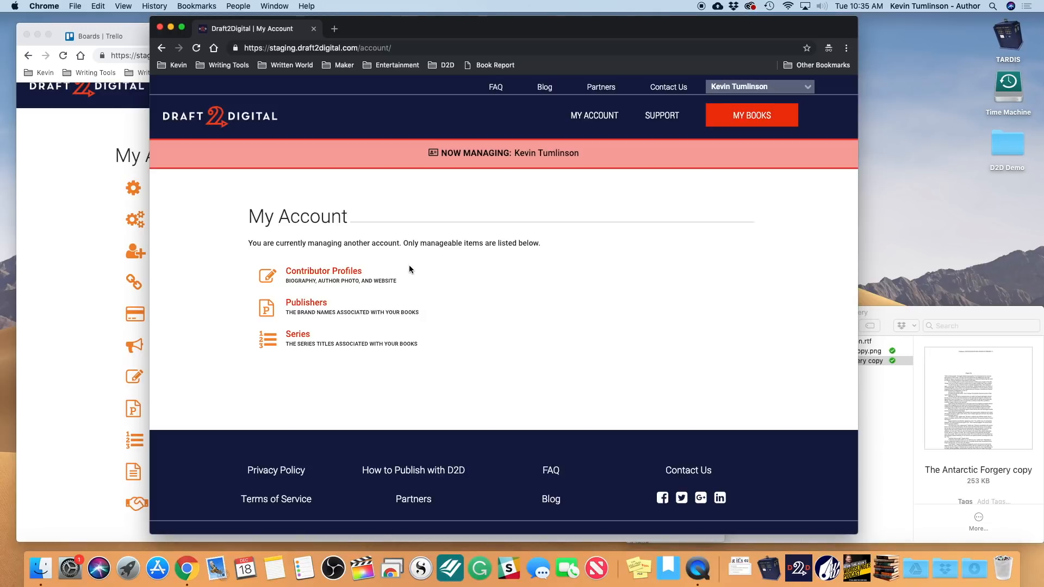
pyautogui.click(91, 245)
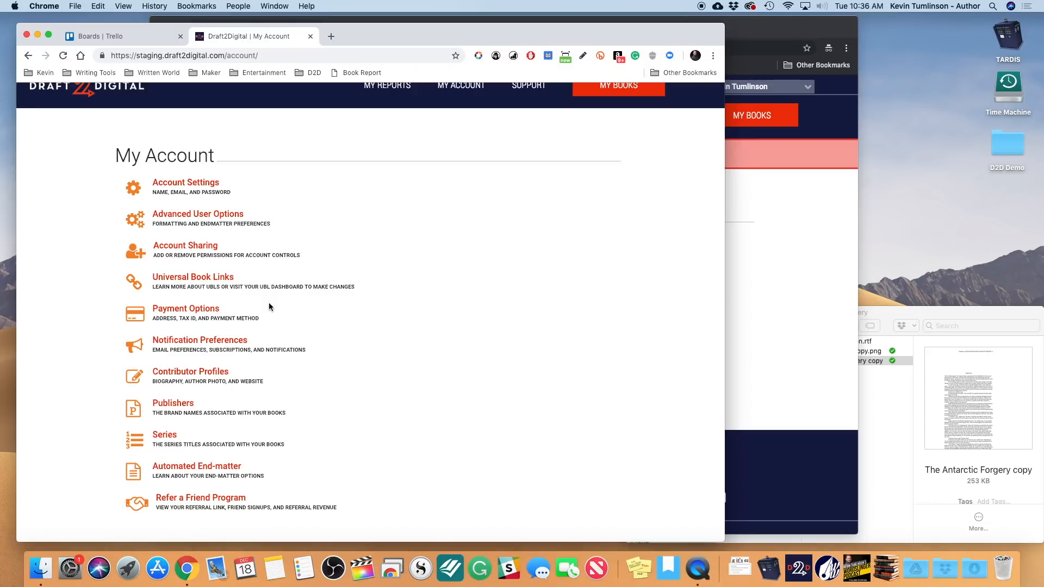
pyautogui.click(799, 319)
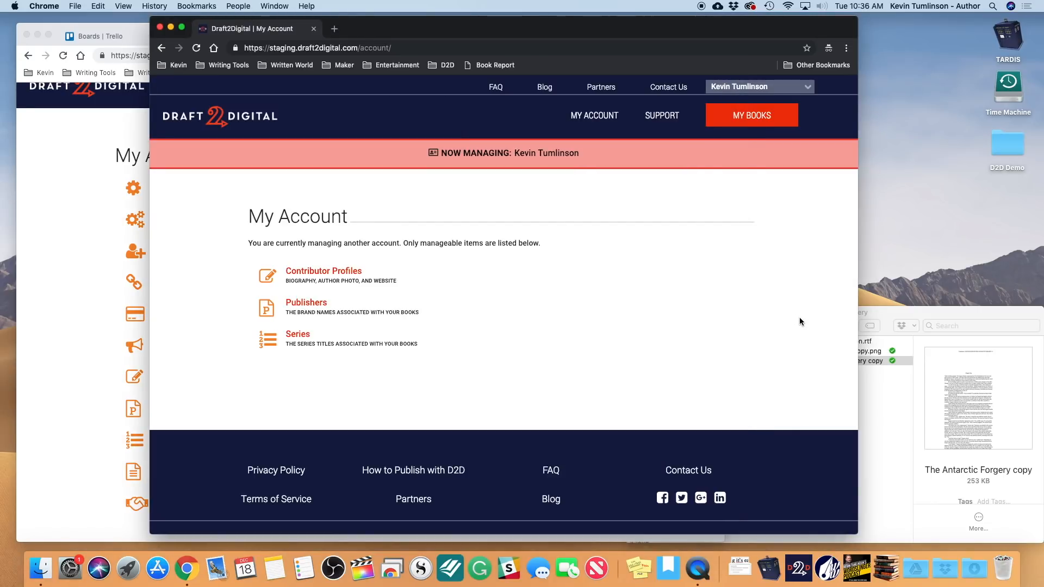
pyautogui.click(762, 119)
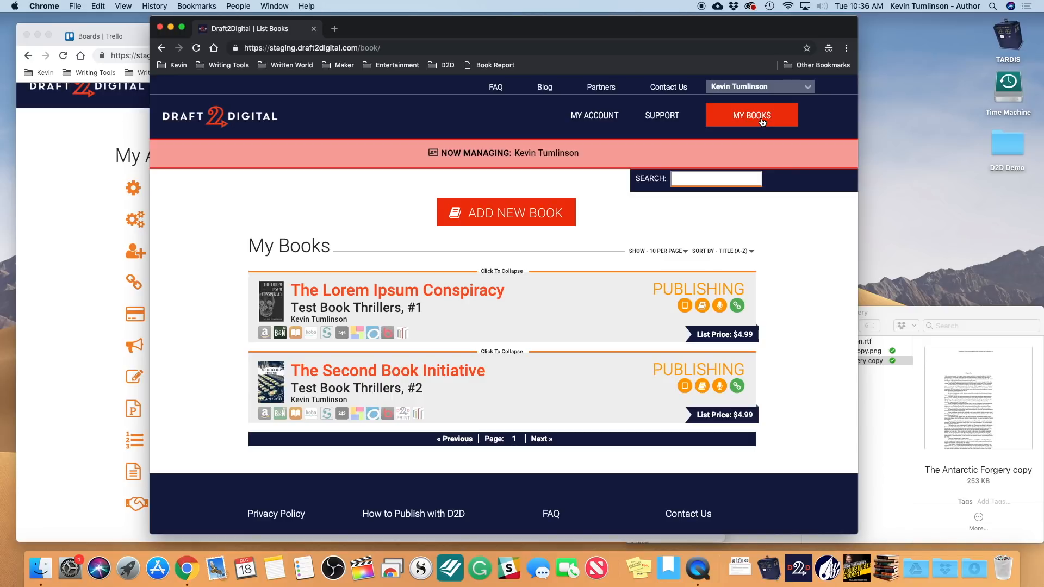
# - Add archeology (and the archaeology suggestion) as search terms to The Lorem Ipsum Conspiracy and save
pyautogui.click(381, 293)
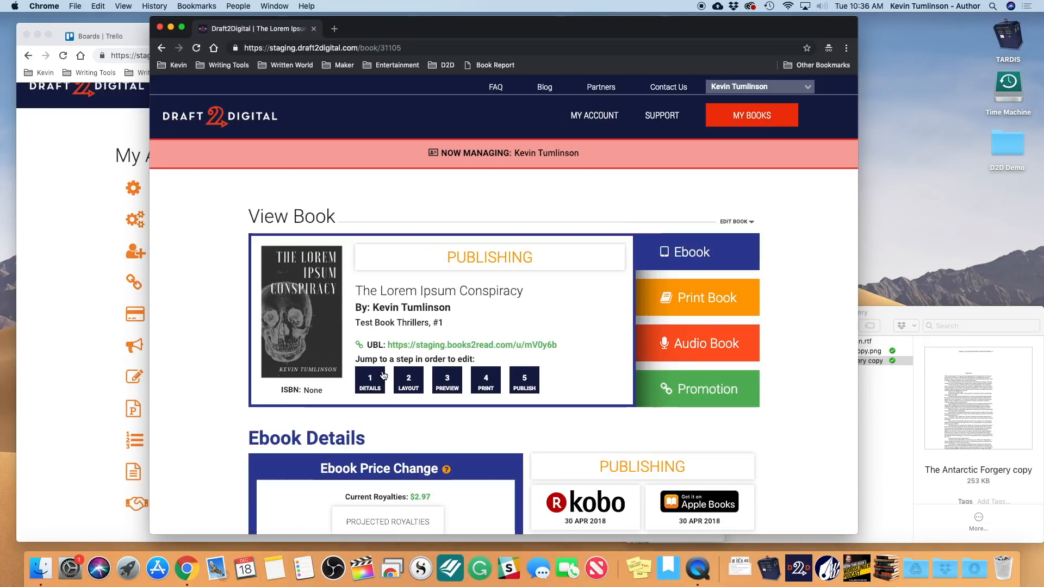
pyautogui.click(375, 383)
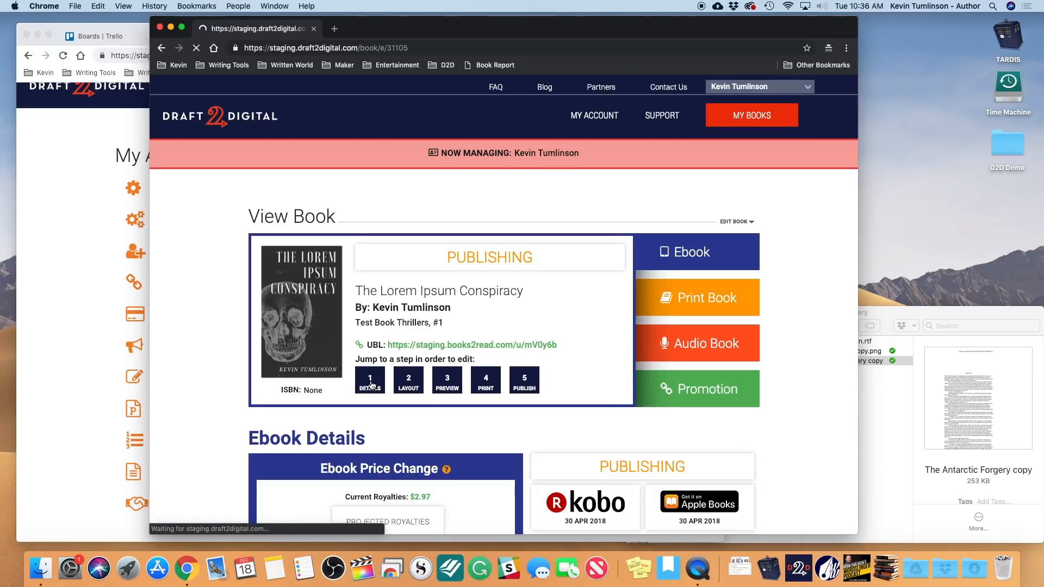
pyautogui.scroll(-5, 372, 385)
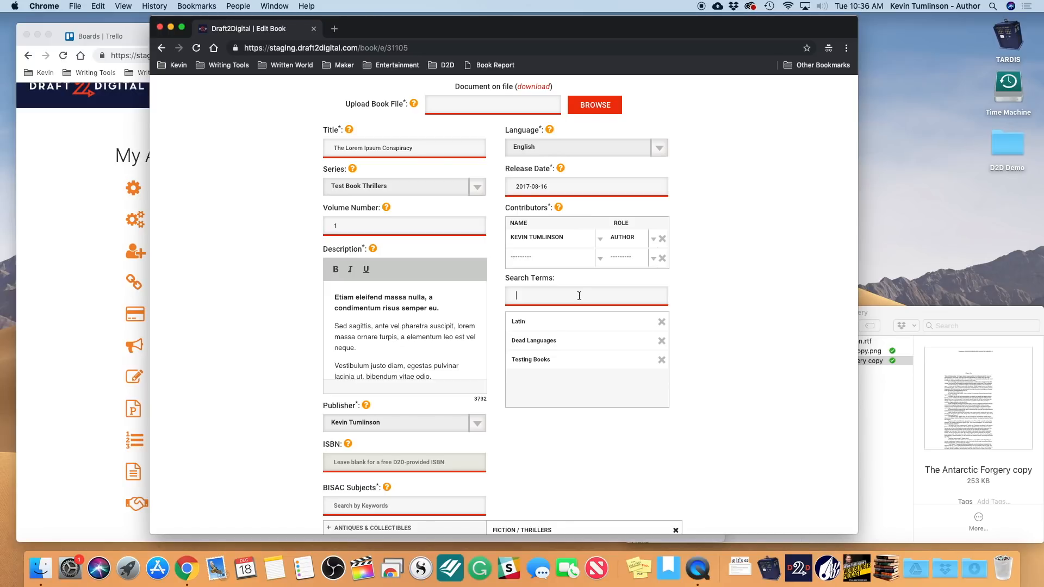
pyautogui.write('arch')
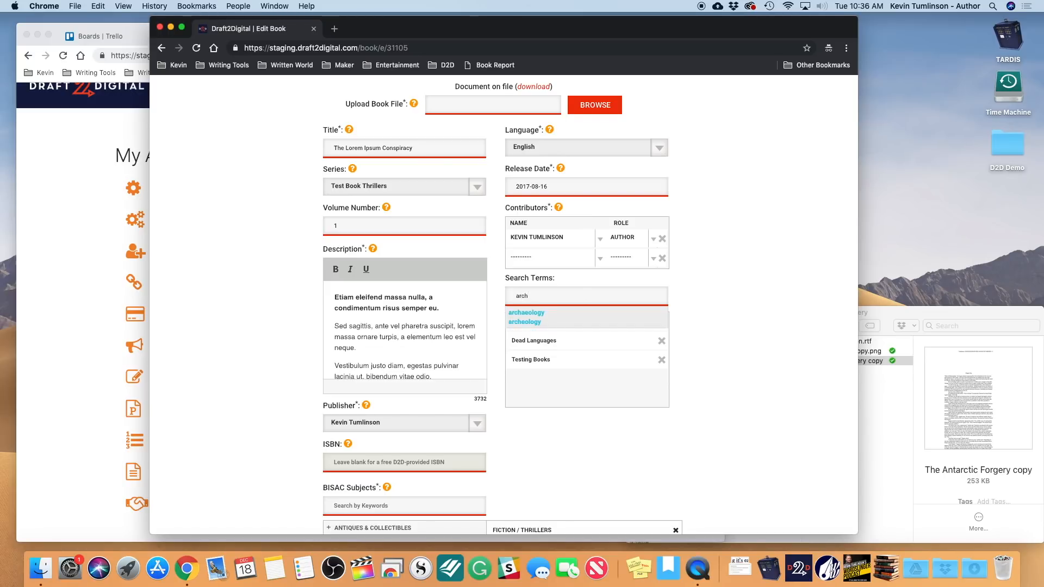
pyautogui.write('eology')
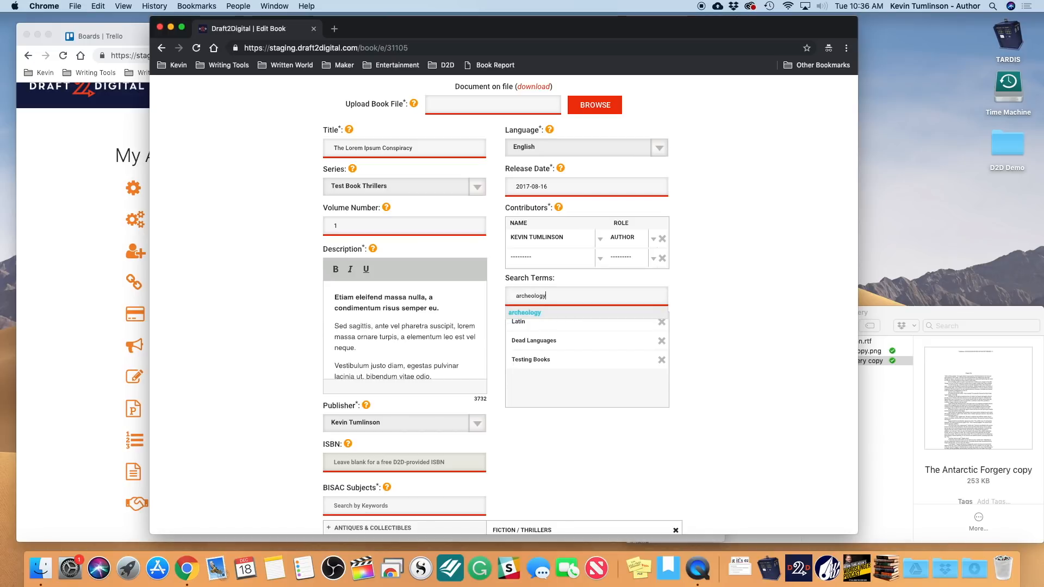
pyautogui.press('Return')
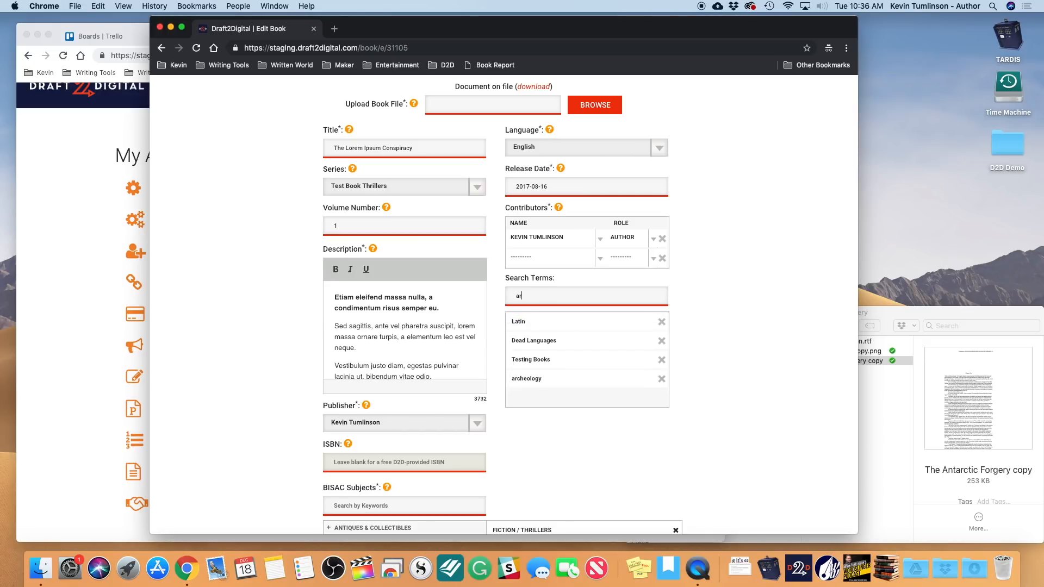
pyautogui.write('arch')
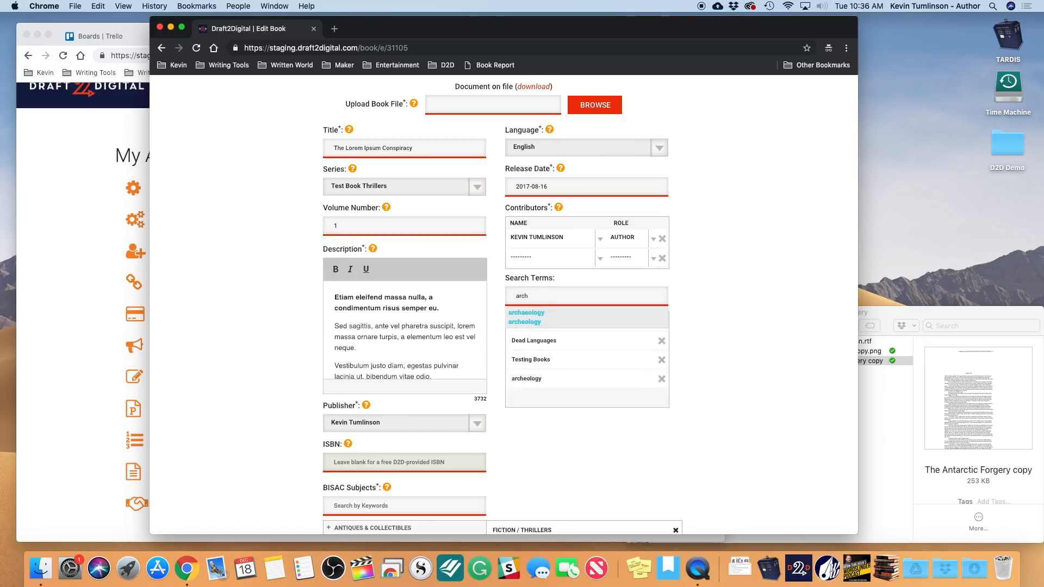
pyautogui.click(544, 312)
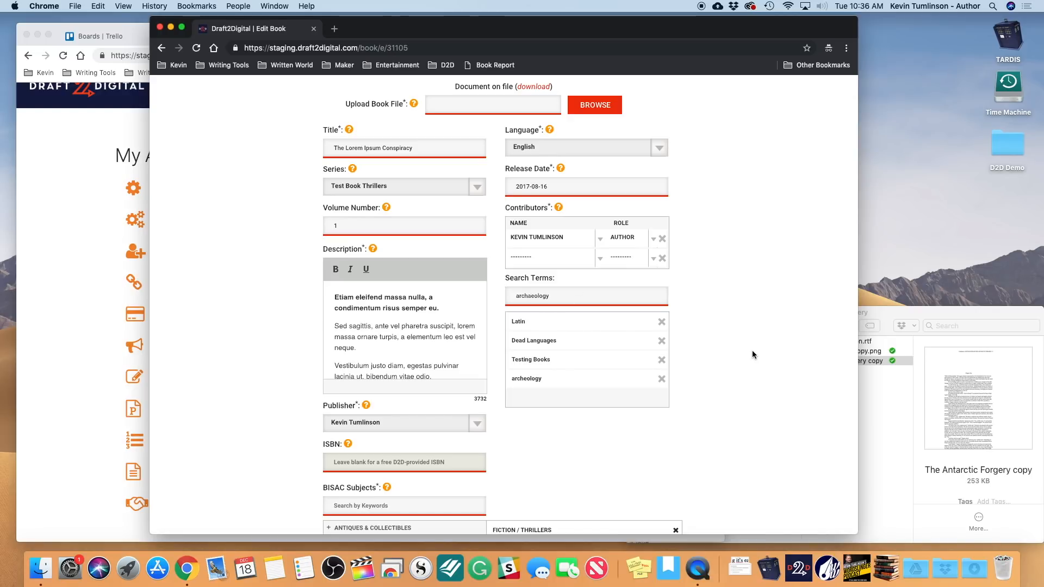
pyautogui.scroll(-10, 634, 337)
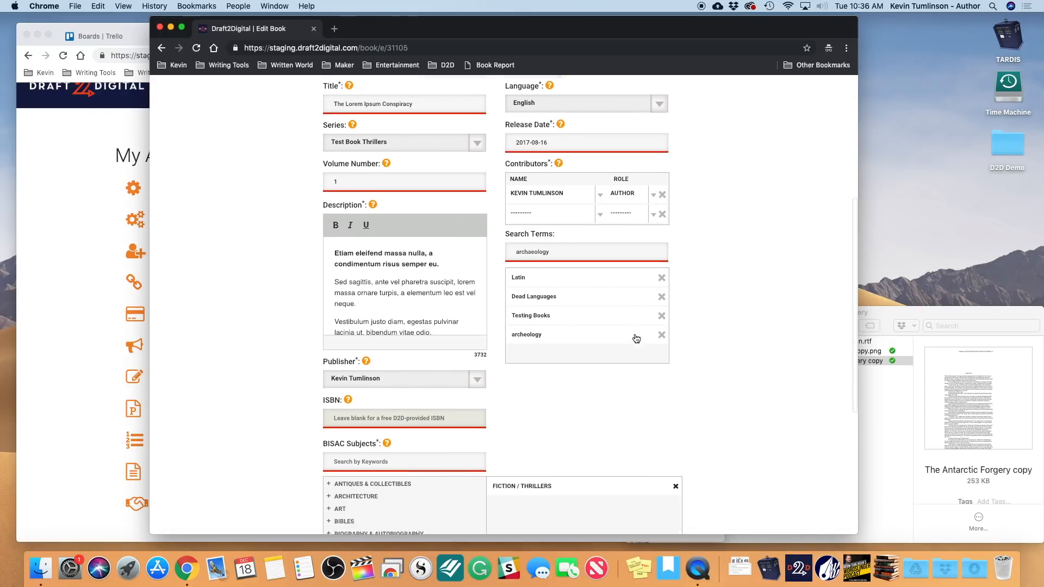
pyautogui.click(635, 338)
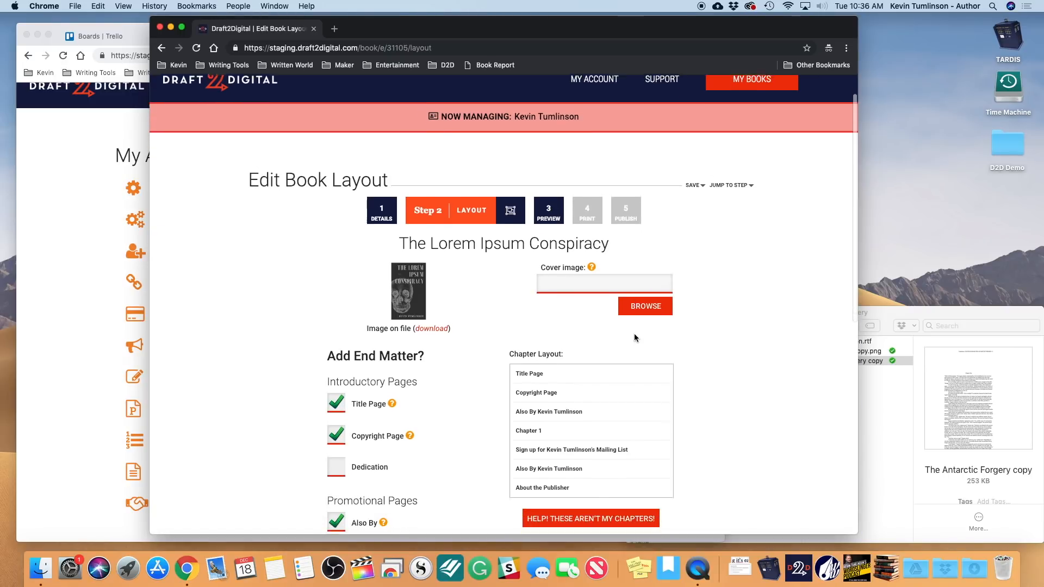
# - Scroll through the Edit Book Layout page, then go back to the My Books list
pyautogui.scroll(-3, 634, 337)
pyautogui.scroll(-5, 633, 337)
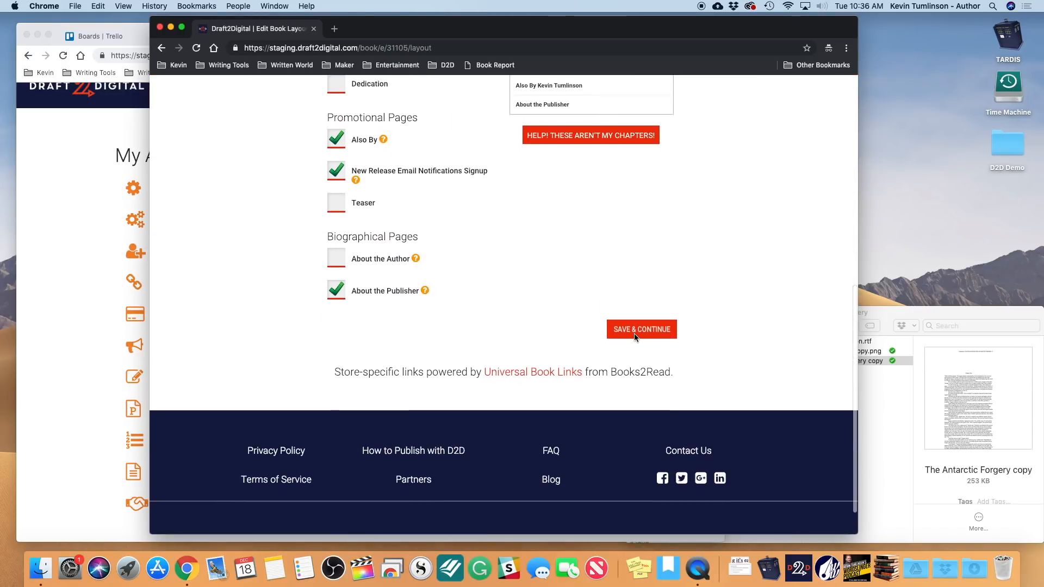
pyautogui.scroll(10, 634, 333)
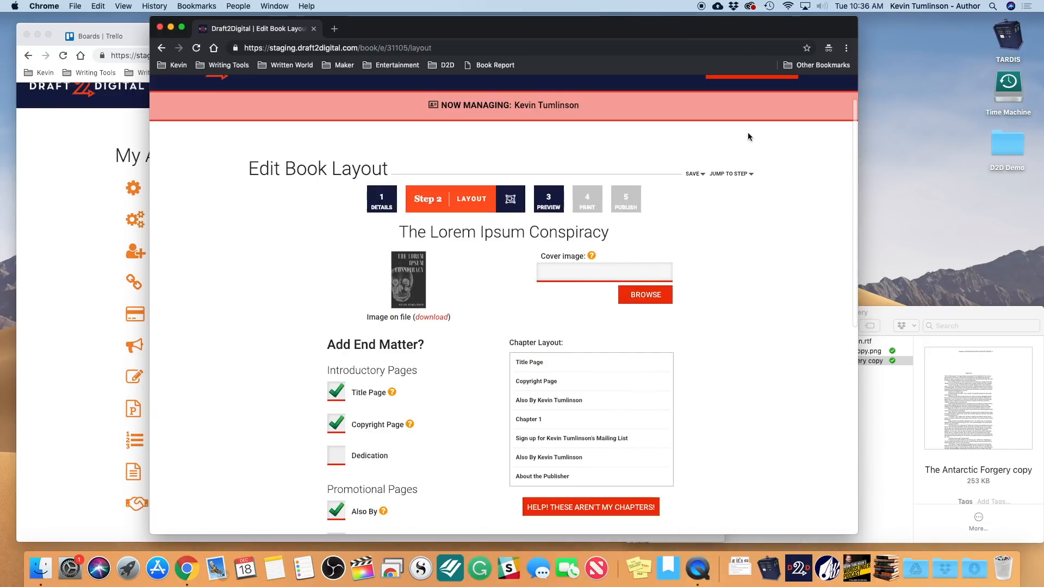
pyautogui.moveTo(710, 177)
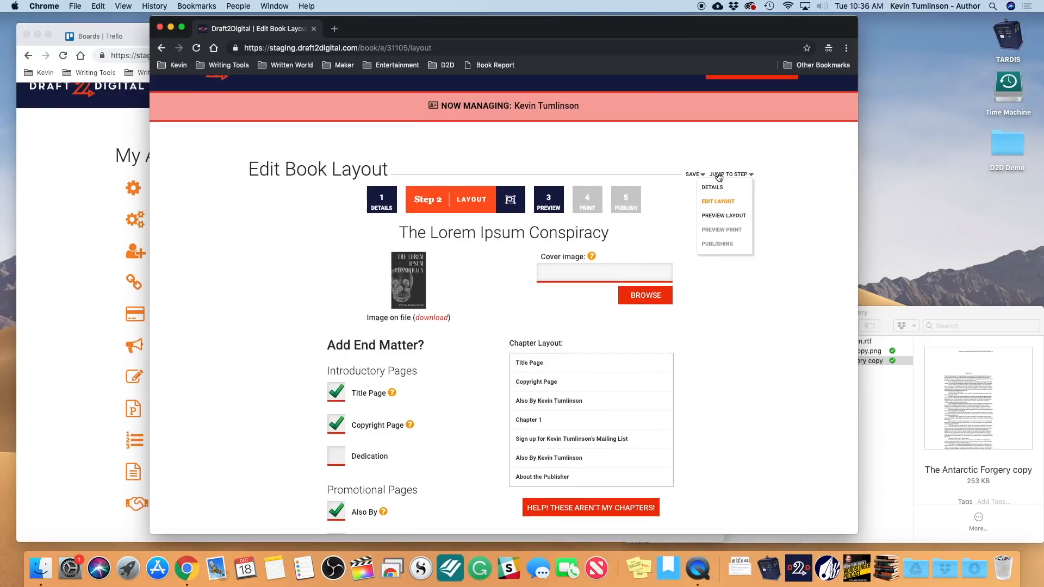
pyautogui.scroll(2, 715, 172)
pyautogui.click(737, 118)
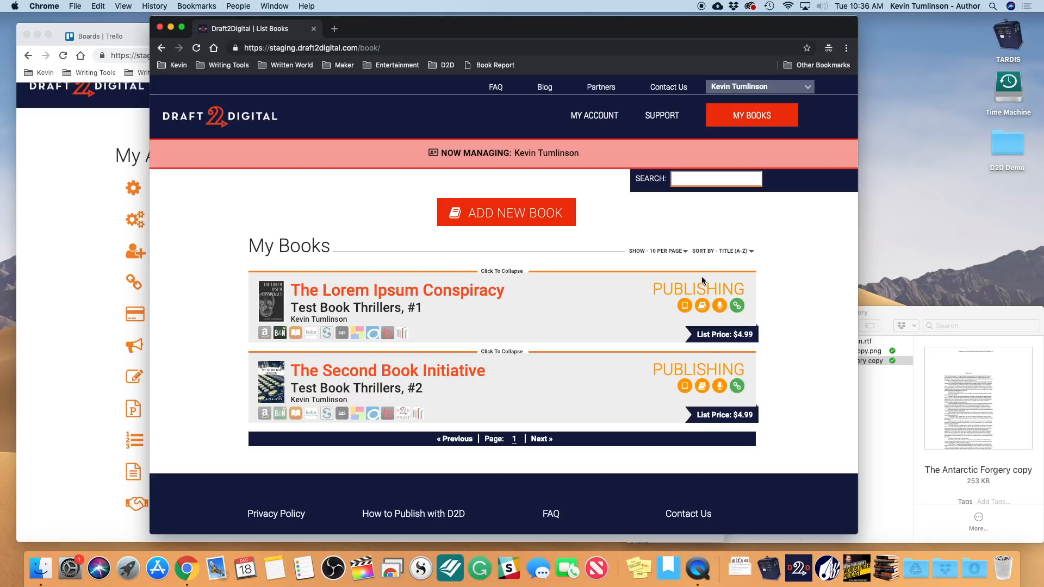
# - Start a new book and upload The Antarctic Forgery copy manuscript
pyautogui.click(532, 213)
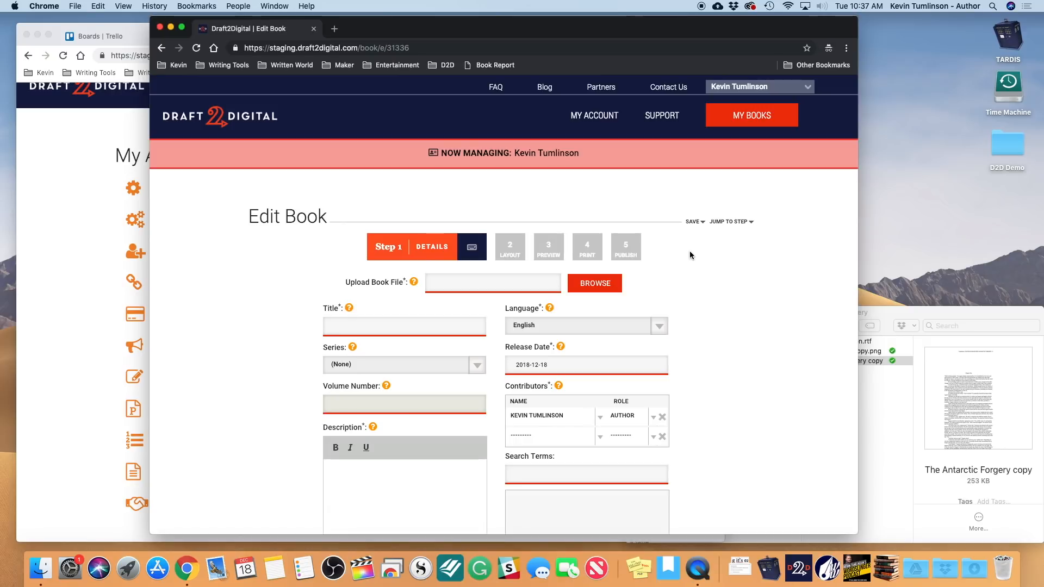
pyautogui.click(604, 284)
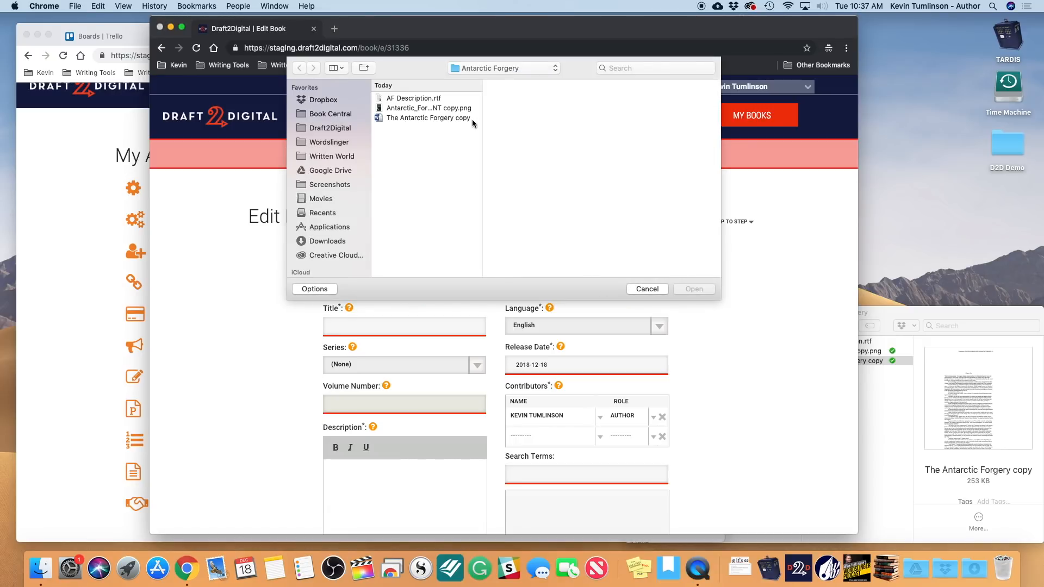
pyautogui.click(464, 118)
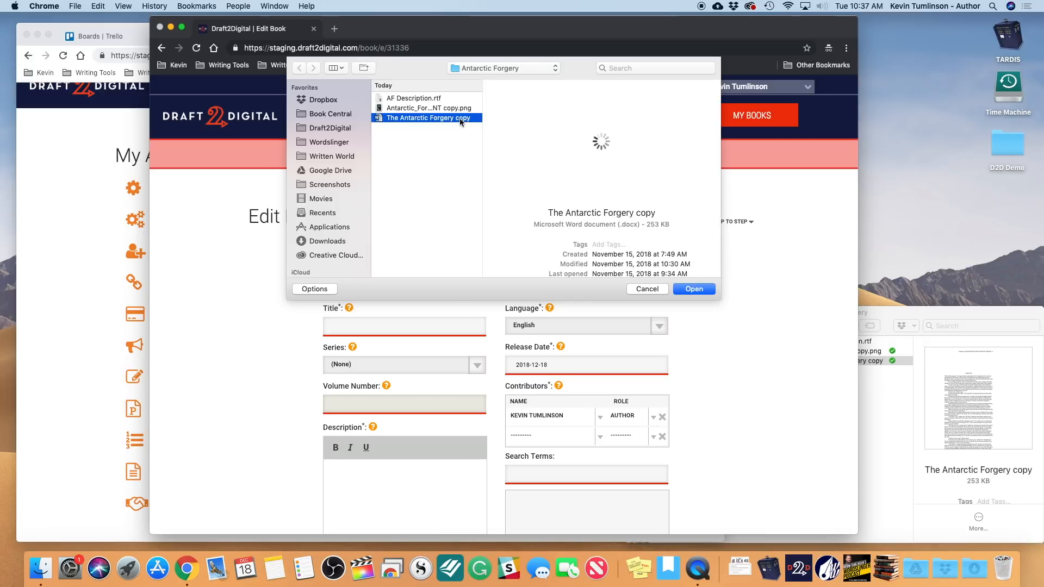
pyautogui.click(688, 290)
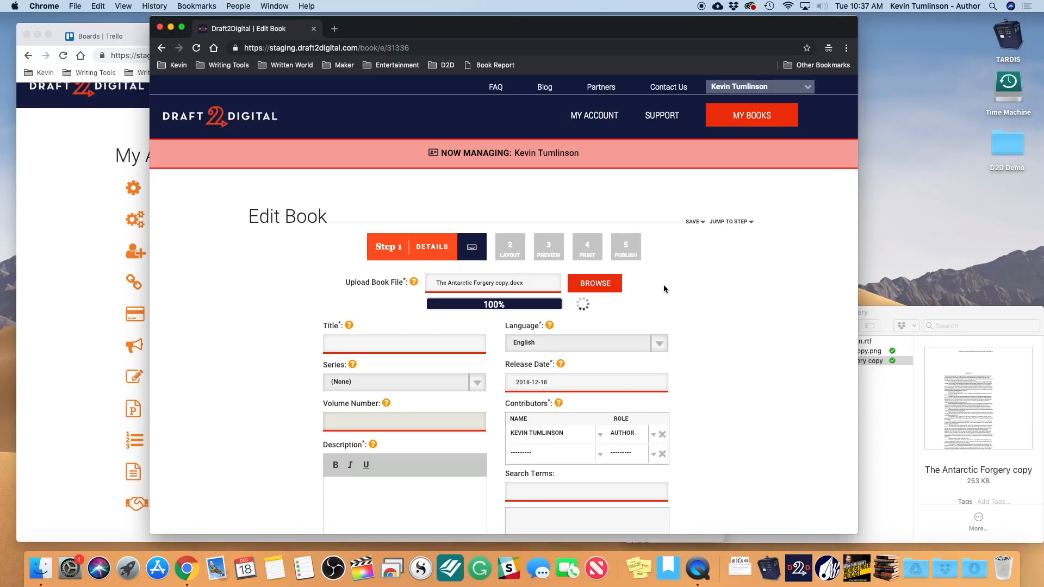
# - Title the book The Antarctic Forgery and place it in the Test Book Thrillers series
pyautogui.scroll(-1, 405, 362)
pyautogui.click(378, 316)
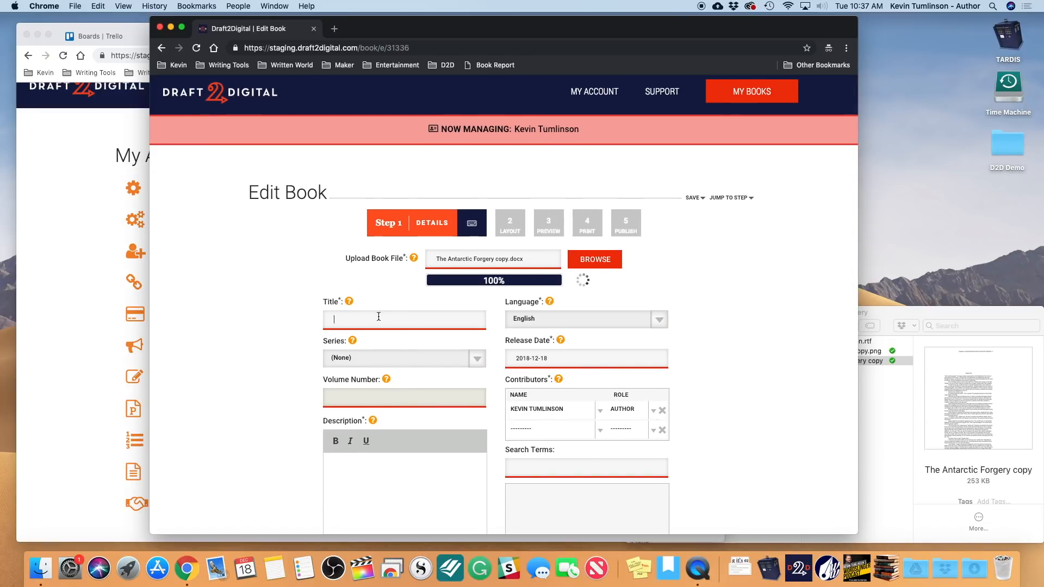
pyautogui.write('THe')
pyautogui.press('BackSpace')
pyautogui.press('BackSpace')
pyautogui.write('he')
pyautogui.click(453, 361)
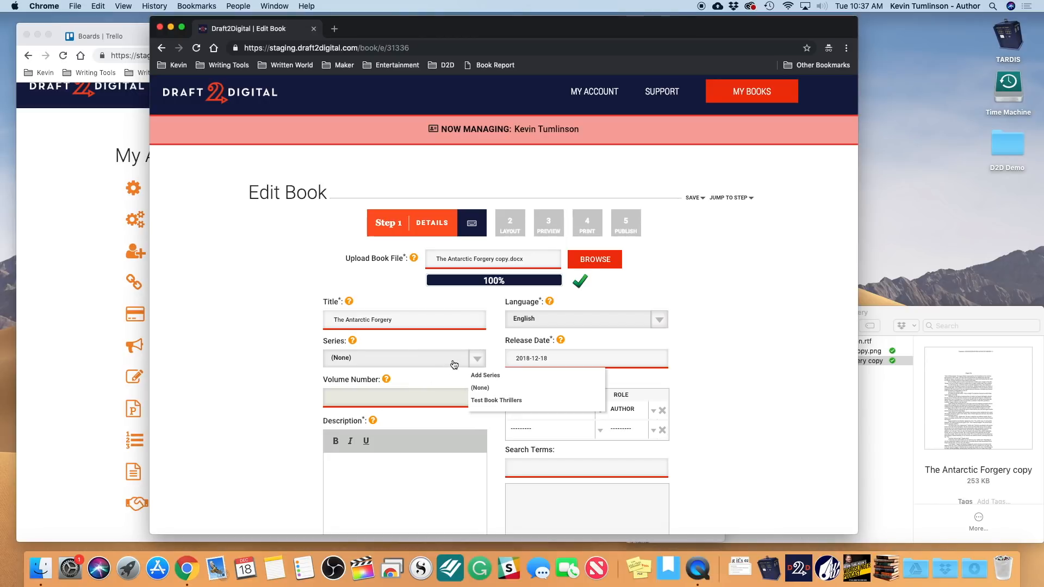
pyautogui.click(496, 401)
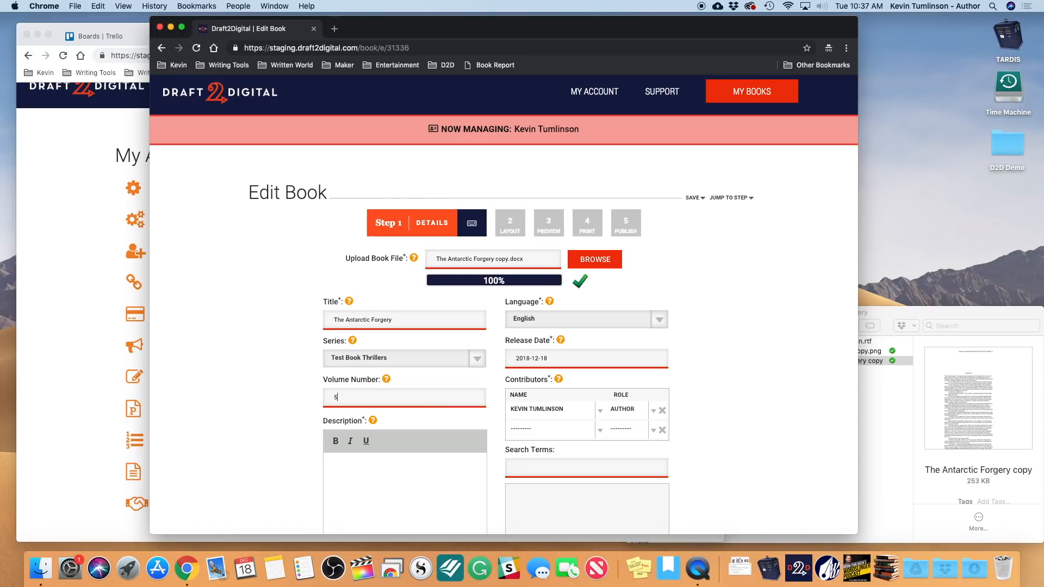
# - Paste the text from AF Description.rtf into the book's Description field
pyautogui.scroll(-3, 504, 305)
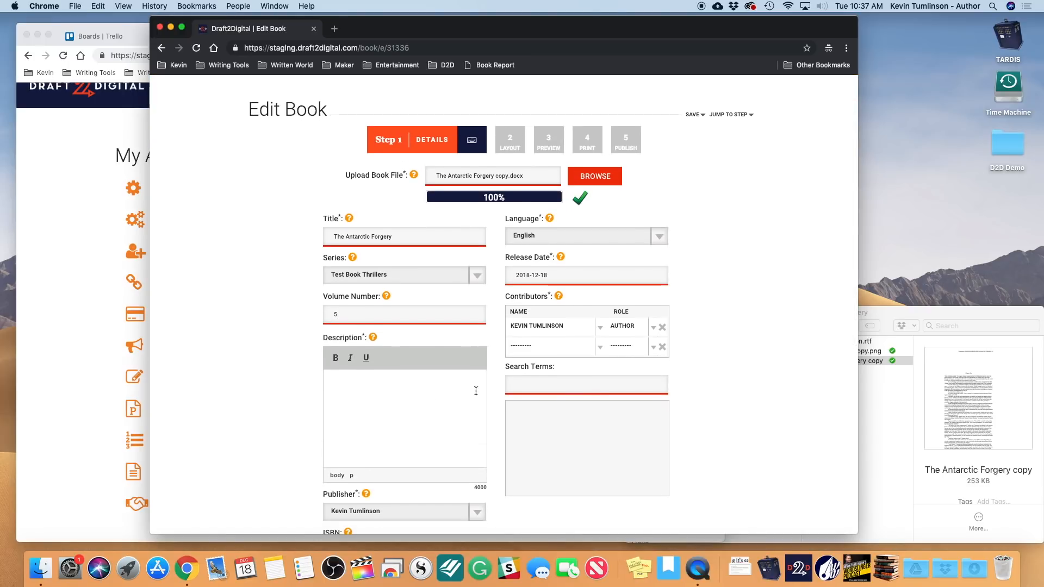
pyautogui.click(909, 394)
pyautogui.doubleClick(855, 341)
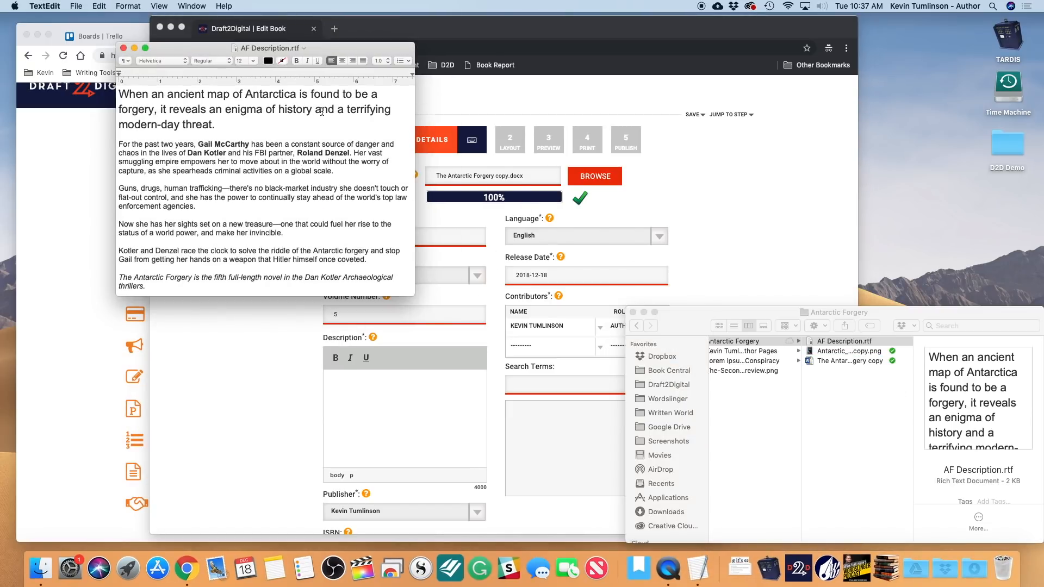
pyautogui.press('super+a')
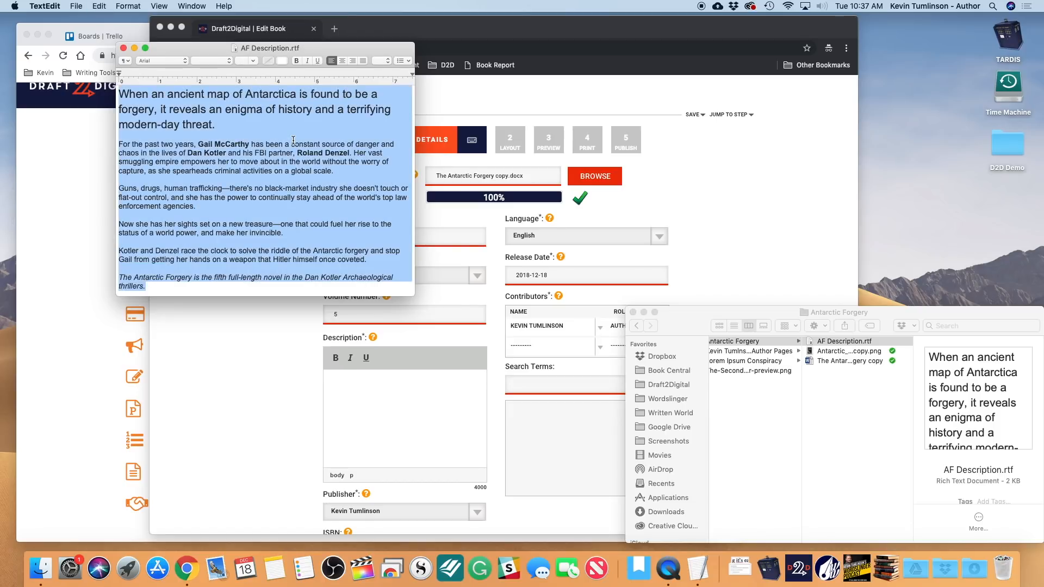
pyautogui.click(348, 427)
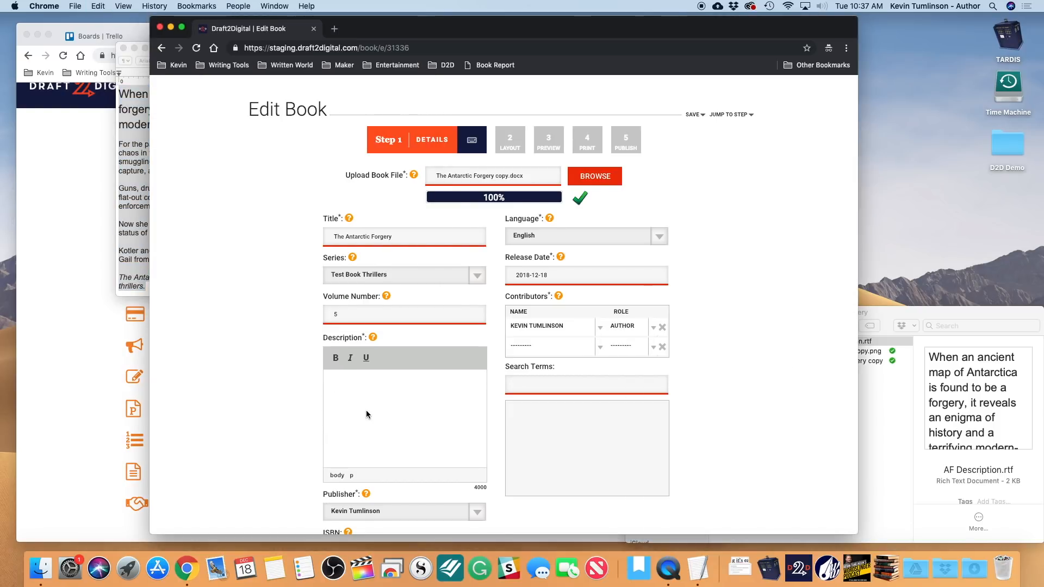
pyautogui.press('super+v')
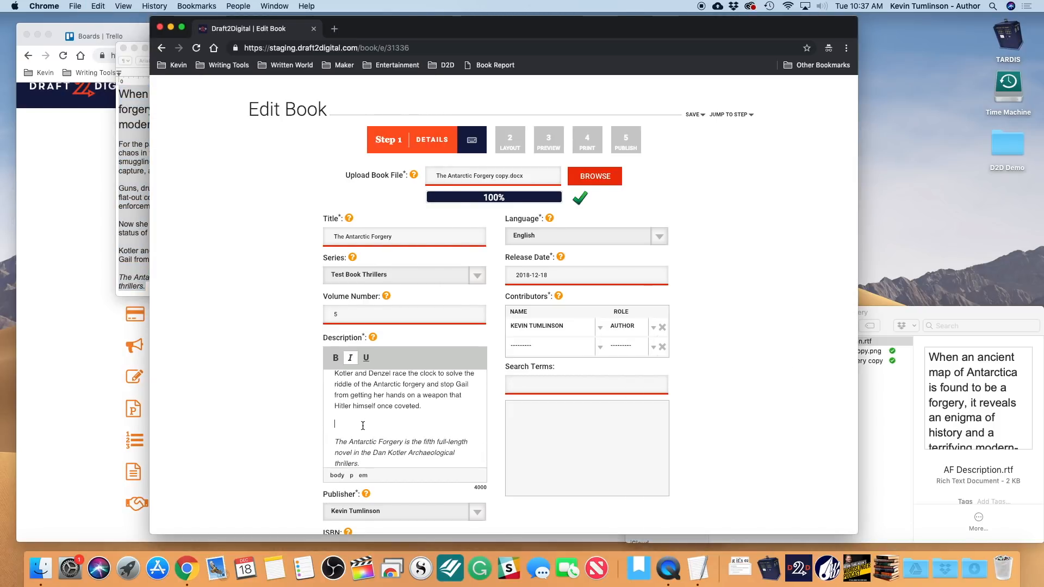
pyautogui.press('BackSpace')
pyautogui.press('BackSpace')
# - Delete the blank lines between the description's paragraphs
pyautogui.scroll(3, 359, 421)
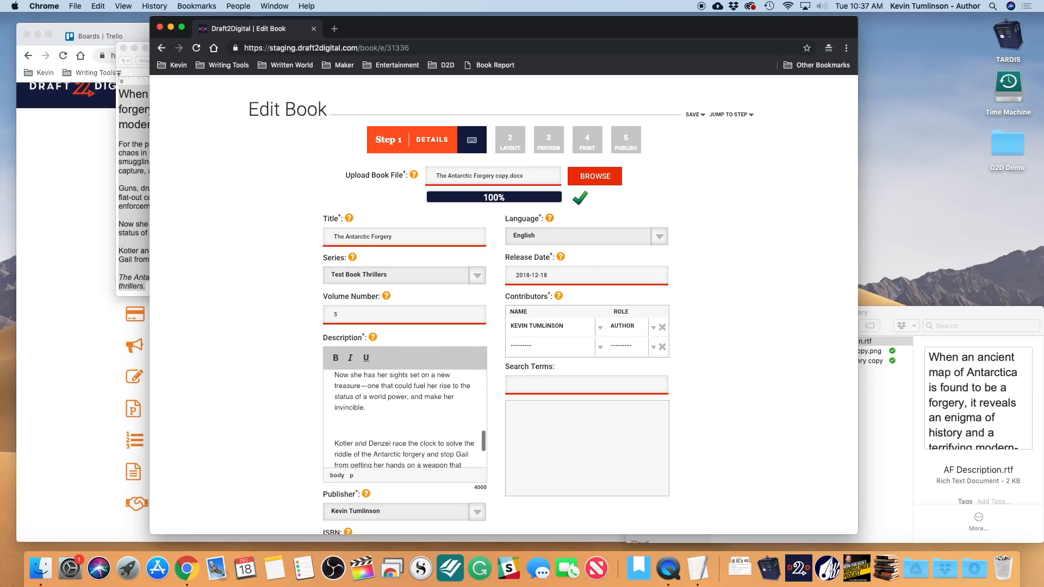
pyautogui.scroll(3, 360, 422)
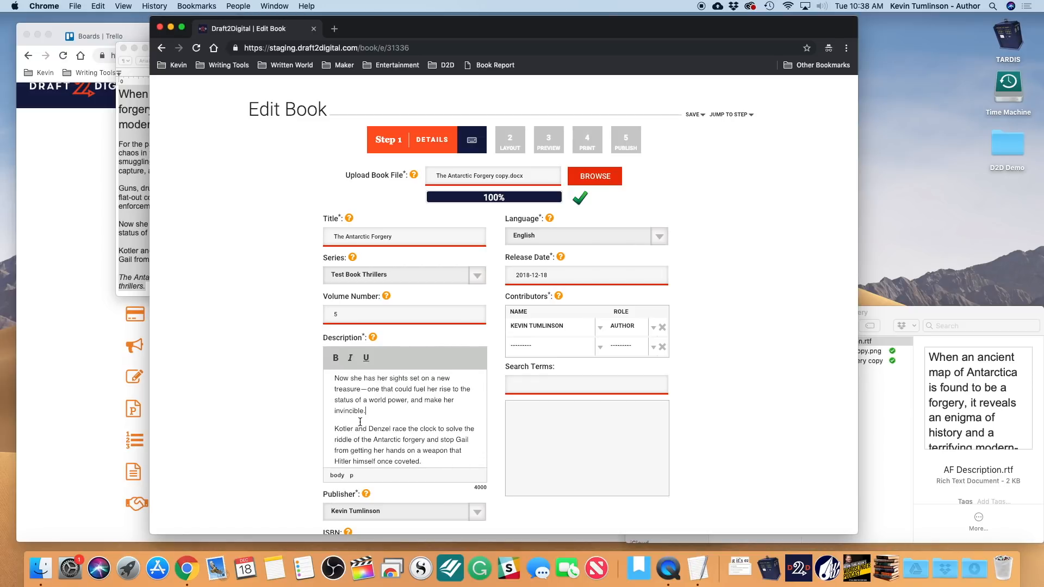
pyautogui.scroll(3, 355, 429)
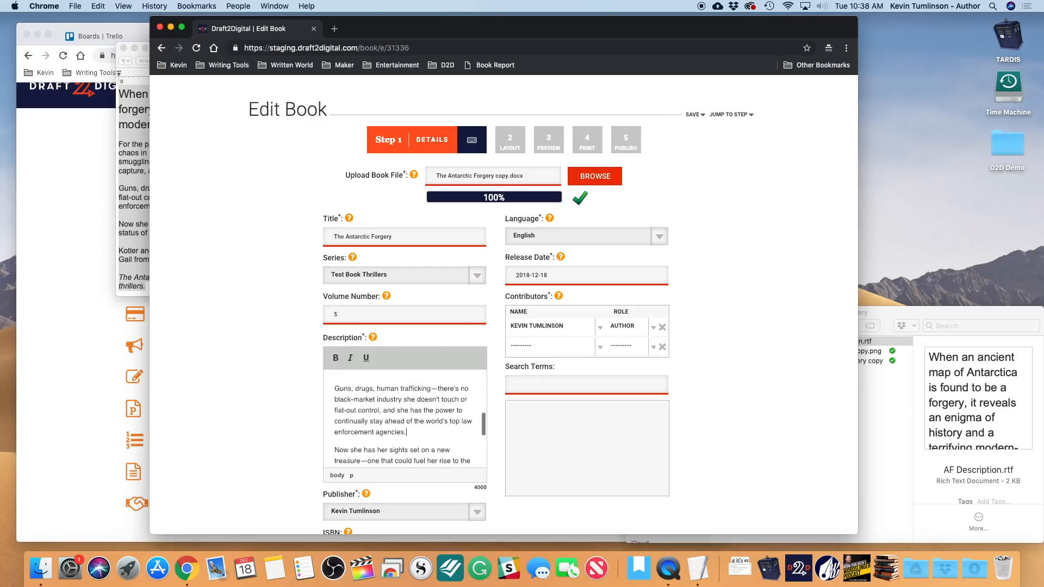
pyautogui.click(355, 409)
pyautogui.scroll(10, 355, 409)
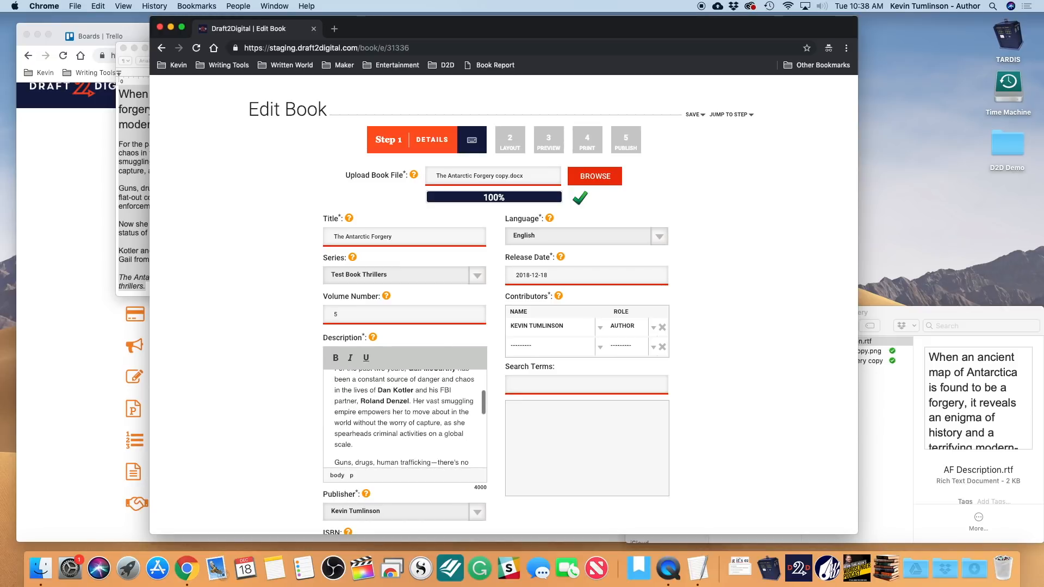
pyautogui.click(346, 419)
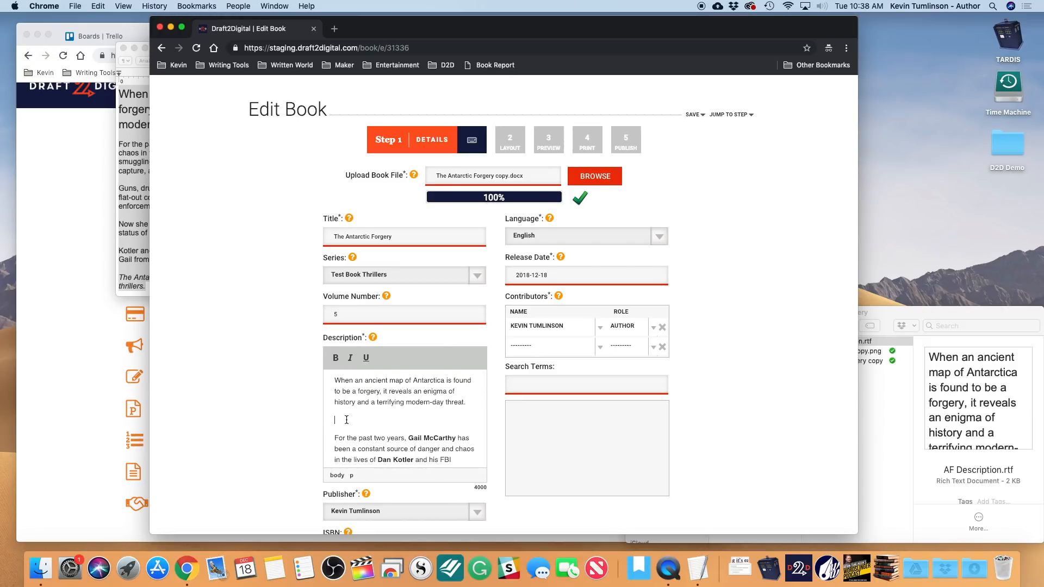
pyautogui.press('BackSpace')
pyautogui.scroll(1, 346, 419)
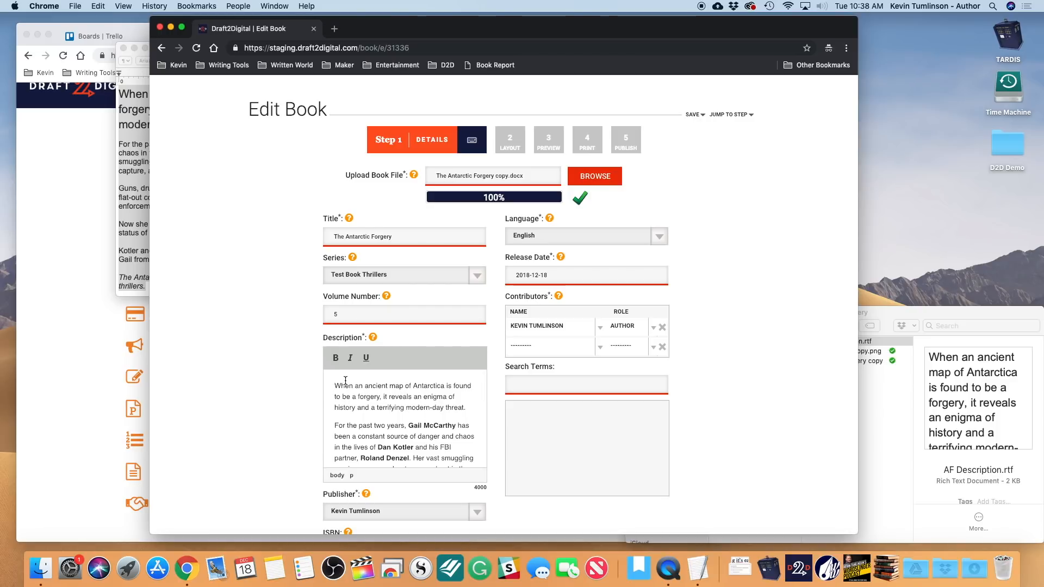
# - Make the description's opening paragraph bold
pyautogui.tripleClick(468, 406)
pyautogui.press('super+b')
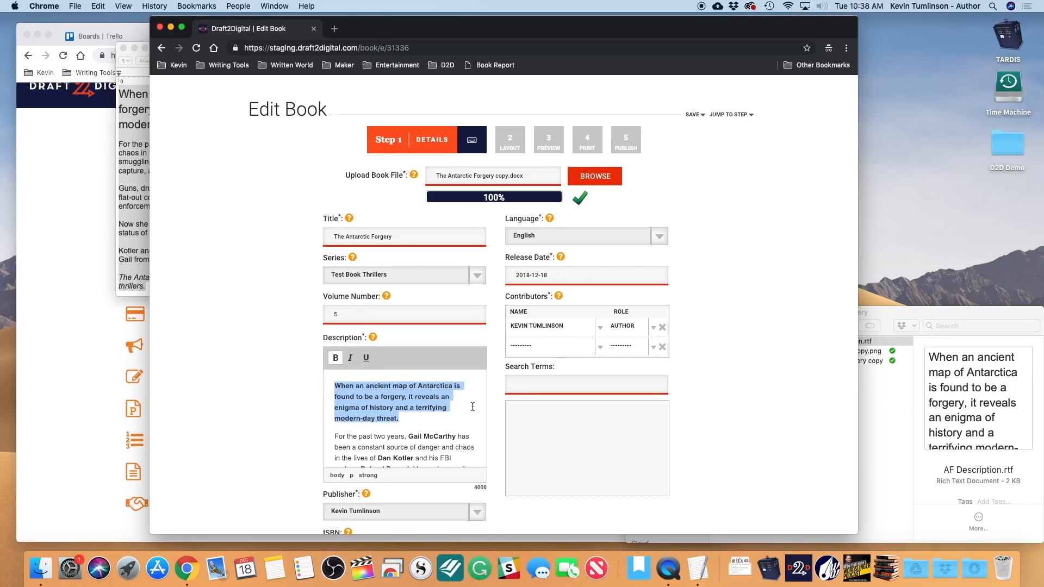
pyautogui.click(466, 425)
pyautogui.scroll(-5, 465, 424)
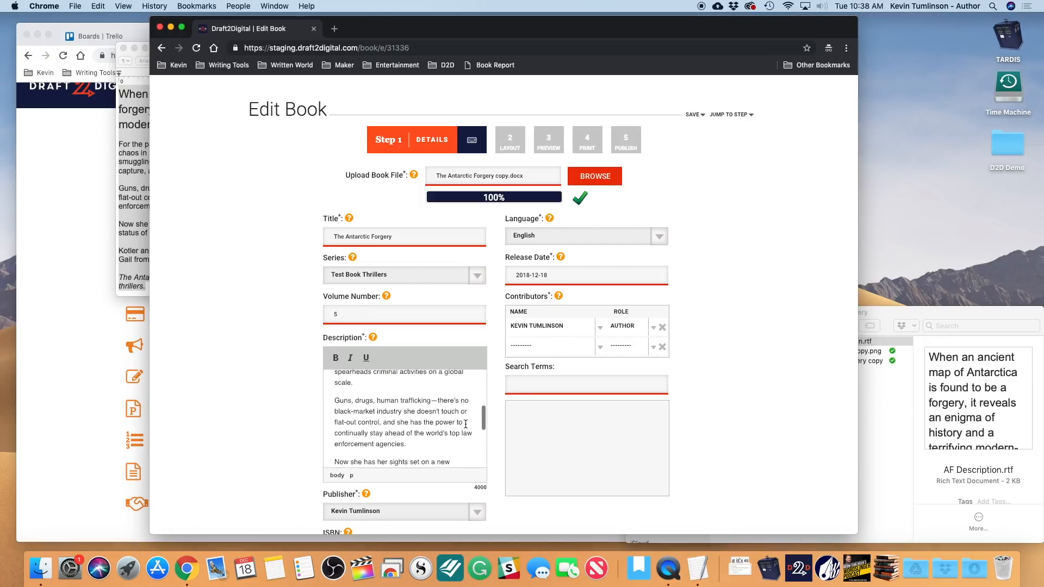
pyautogui.scroll(-5, 290, 437)
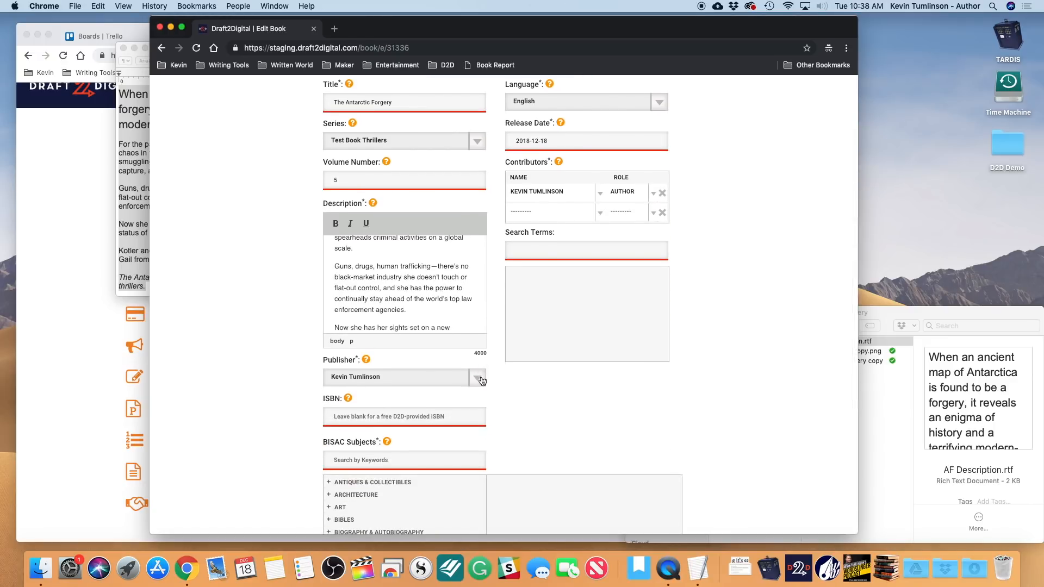
# - Set the BISAC subject to Fiction / Thrillers, leaving the publisher unchanged
pyautogui.click(477, 378)
pyautogui.click(215, 368)
pyautogui.scroll(-4, 302, 434)
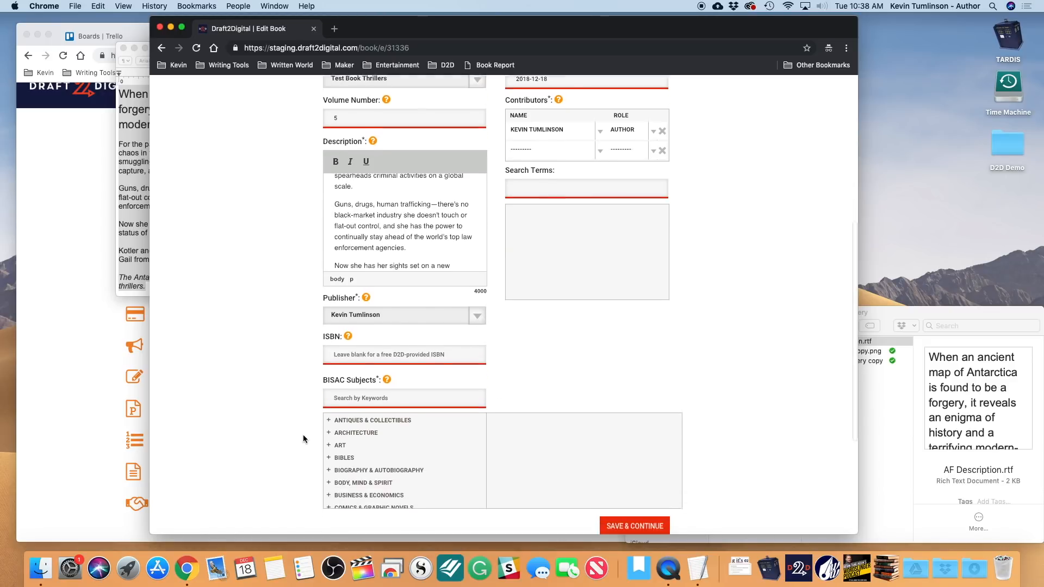
pyautogui.click(393, 347)
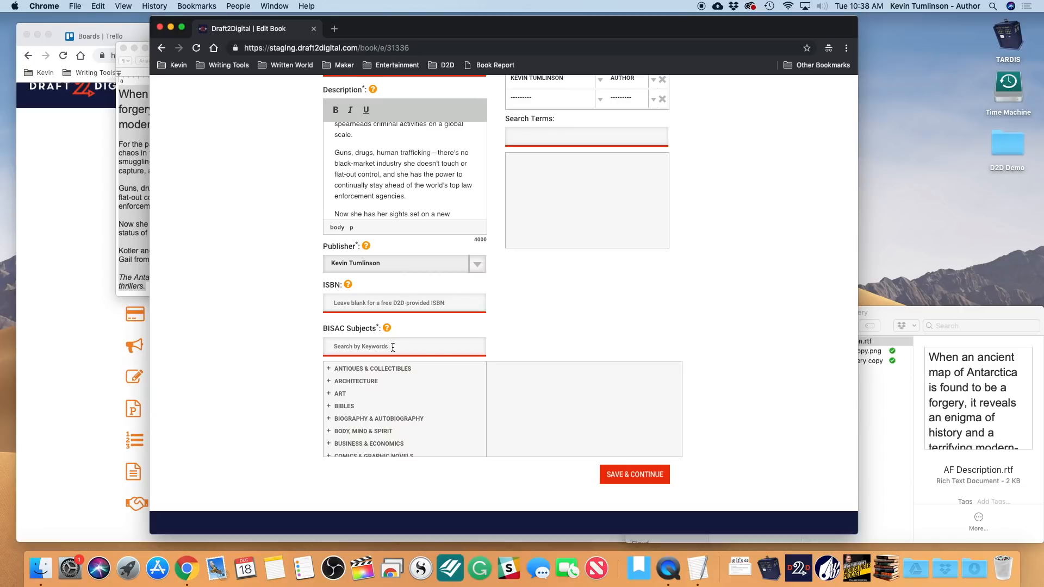
pyautogui.write('Thrille')
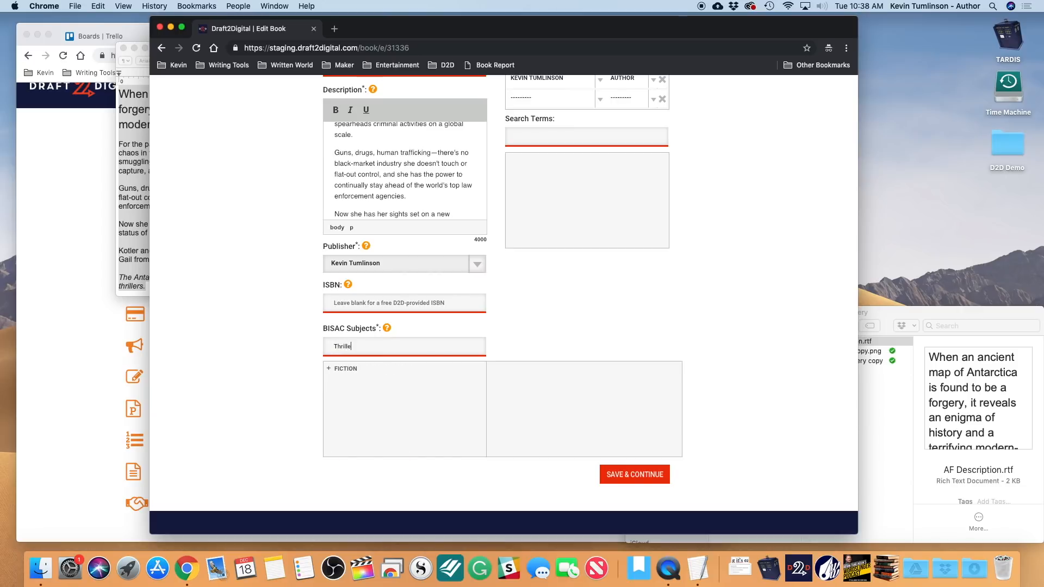
pyautogui.write('r')
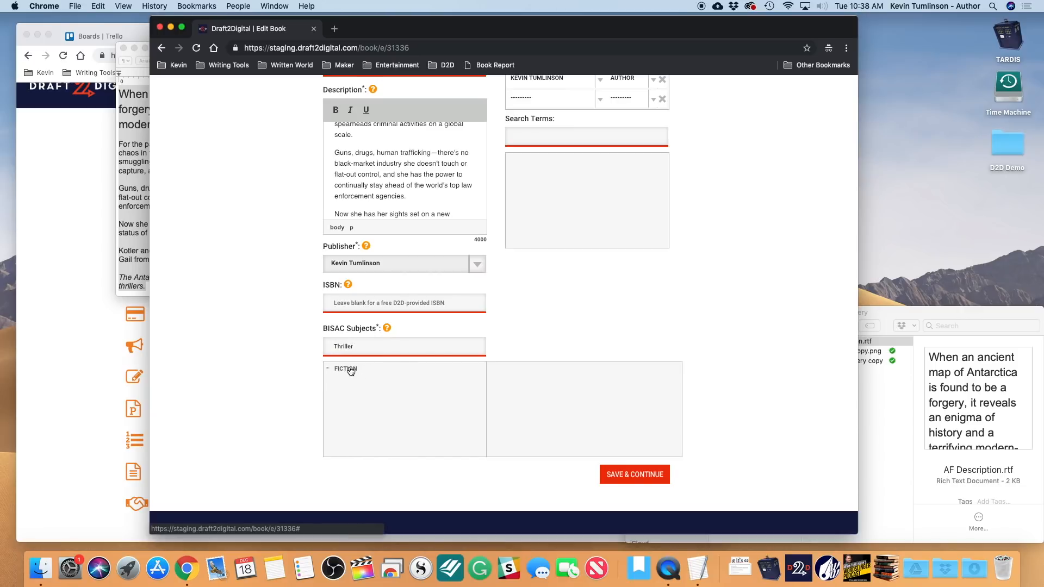
pyautogui.click(353, 371)
pyautogui.click(360, 382)
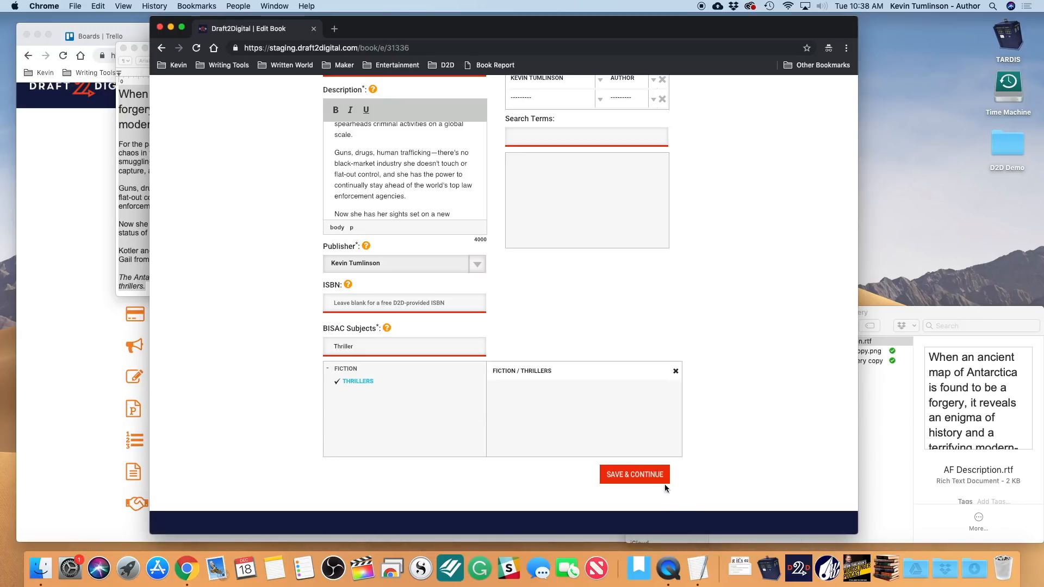
# - Add the search terms ice, murder, spies and espionage
pyautogui.scroll(4, 624, 223)
pyautogui.click(572, 243)
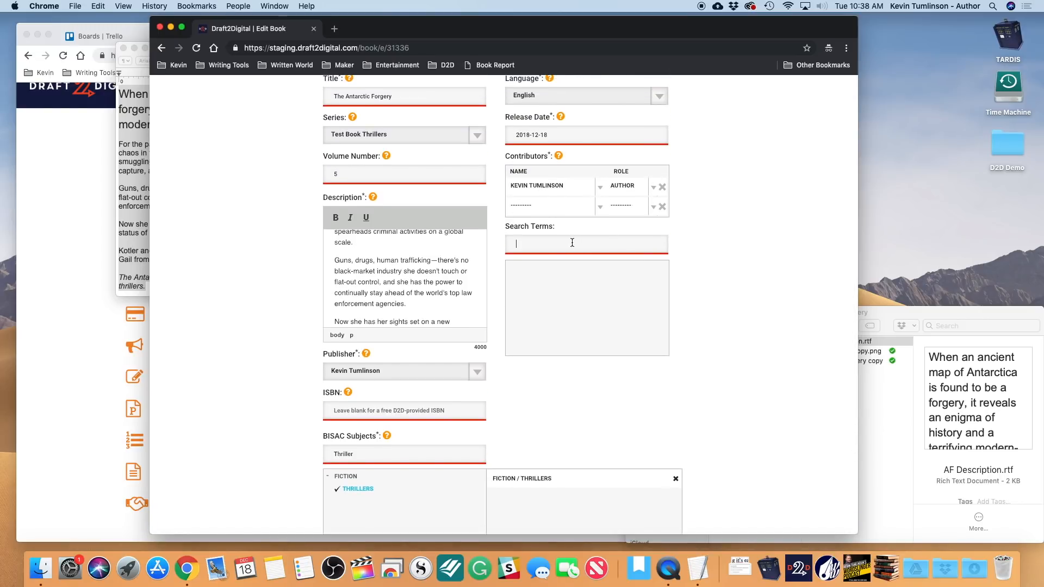
pyautogui.write('ice')
pyautogui.press('Return')
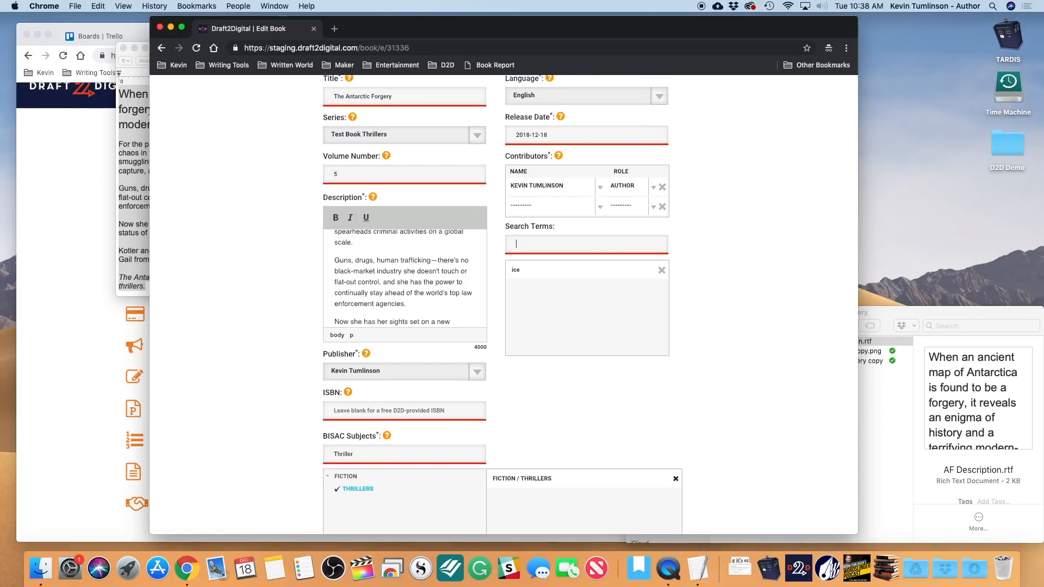
pyautogui.write('murder')
pyautogui.press('Return')
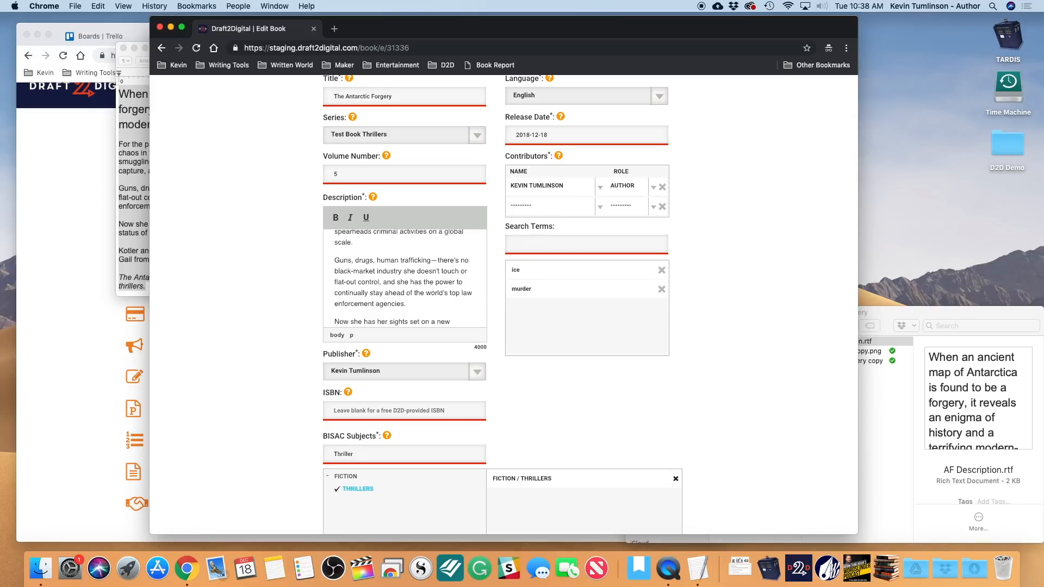
pyautogui.write('spies')
pyautogui.press('Return')
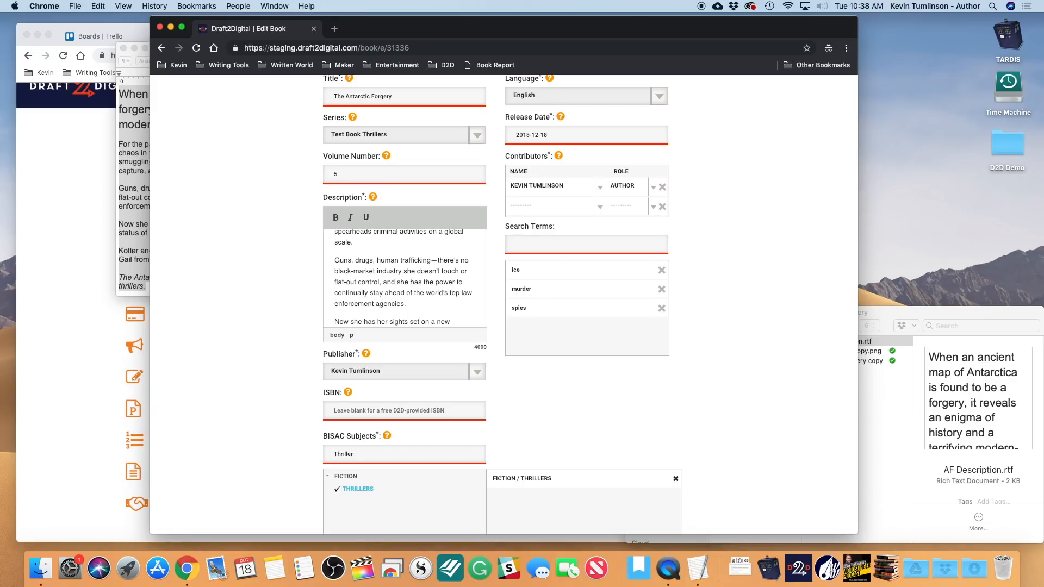
pyautogui.write('espionage')
pyautogui.press('Return')
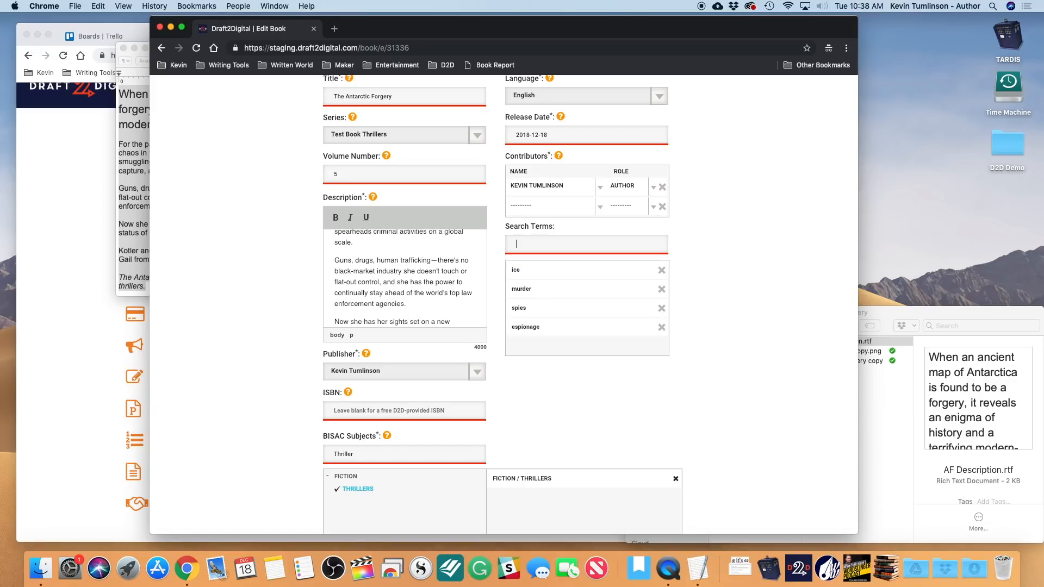
pyautogui.scroll(5, 672, 302)
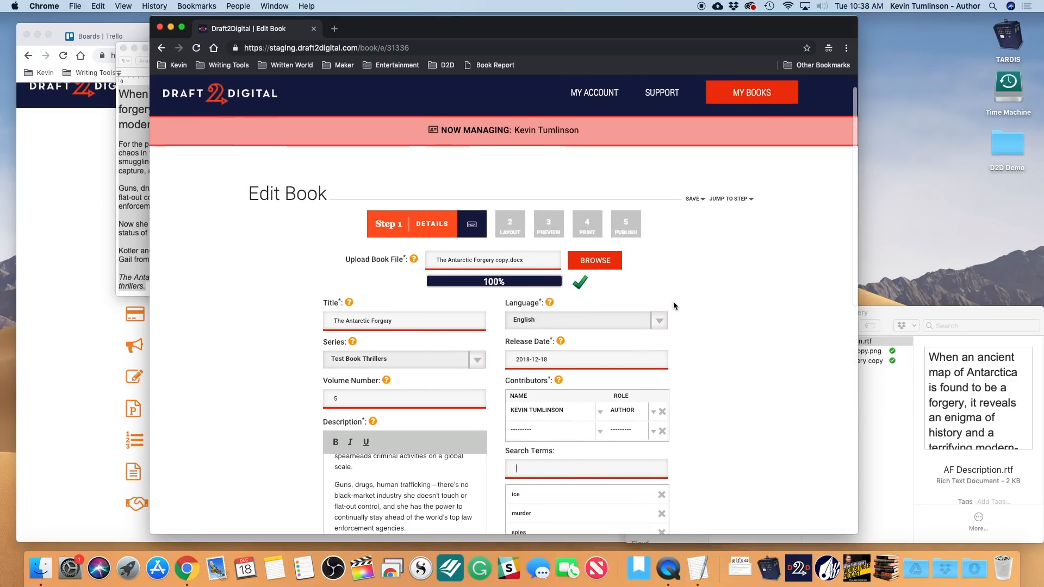
pyautogui.scroll(-6, 673, 301)
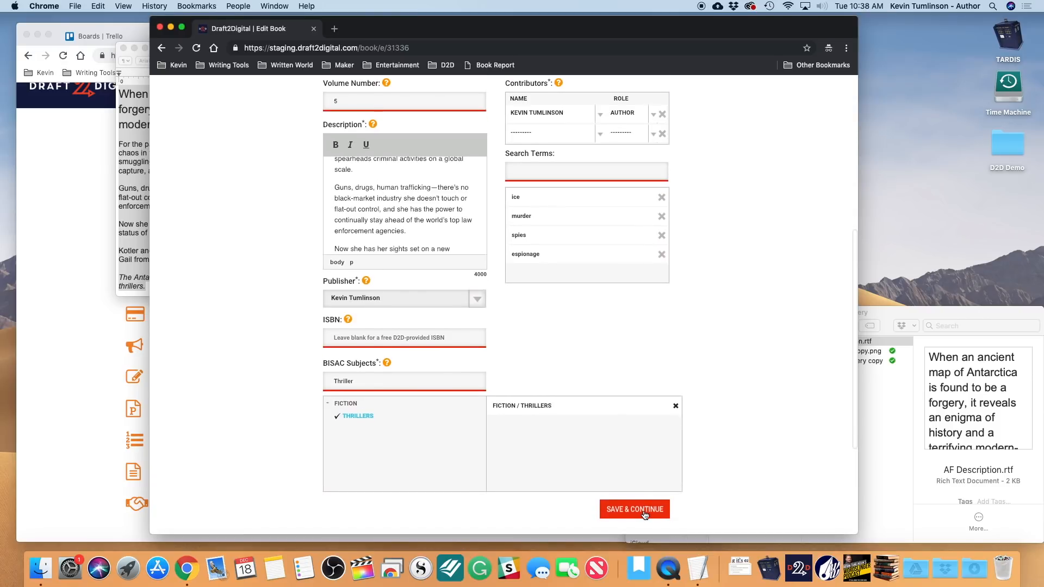
# - Save the details and upload The Antarctic Forgery front cover image
pyautogui.click(644, 513)
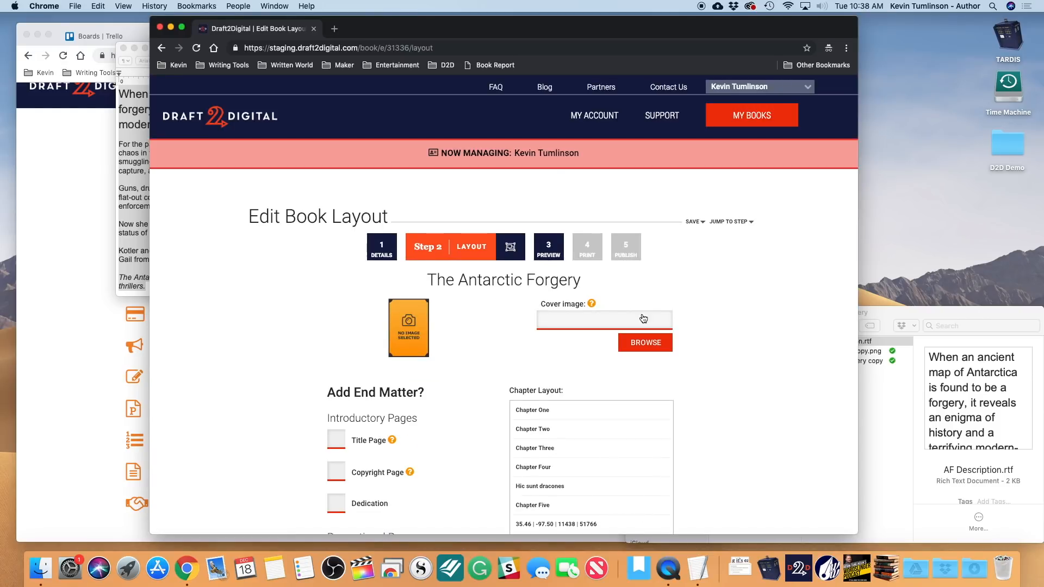
pyautogui.click(646, 346)
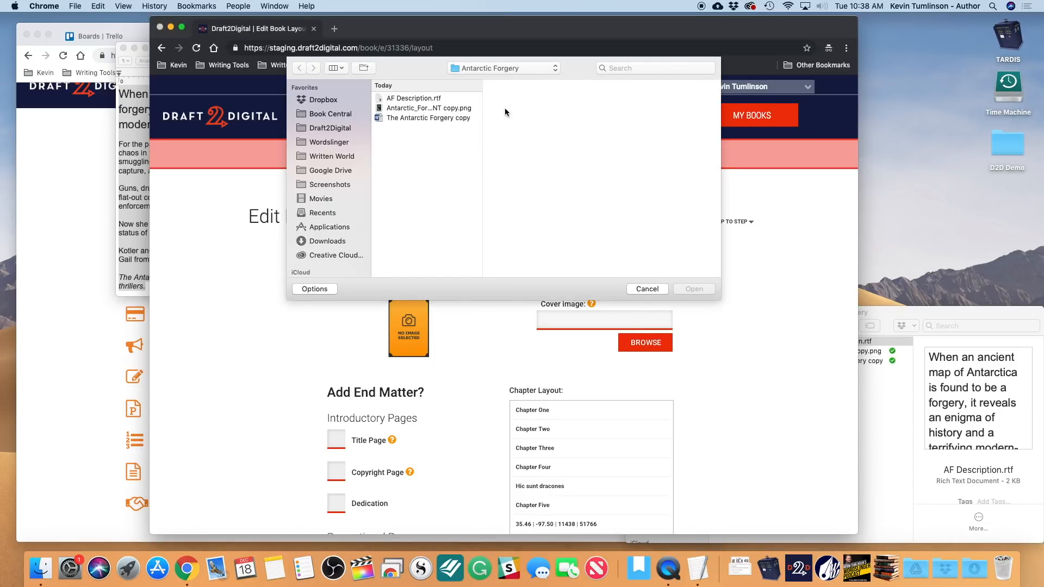
pyautogui.click(428, 109)
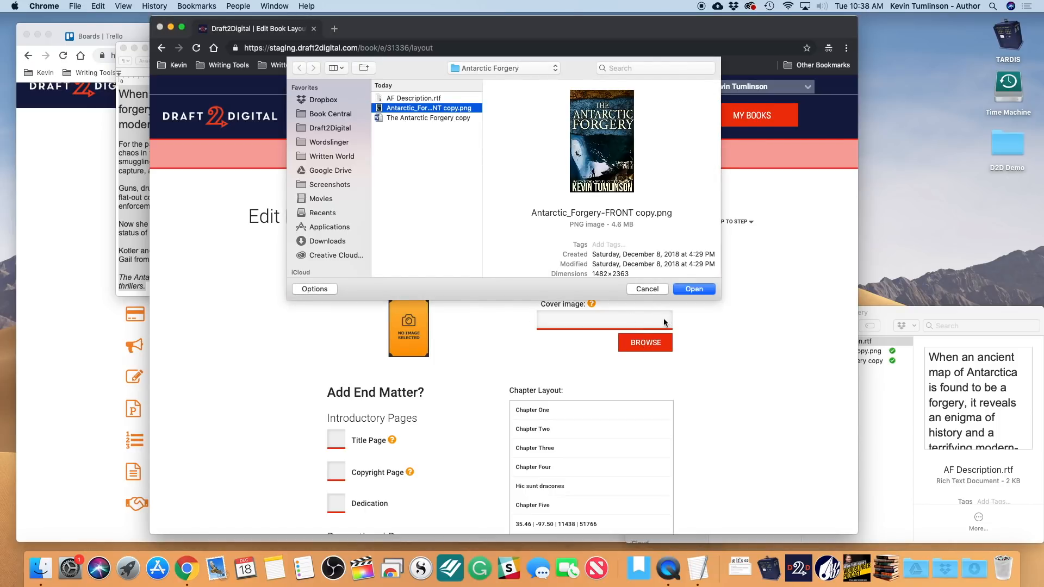
pyautogui.click(686, 289)
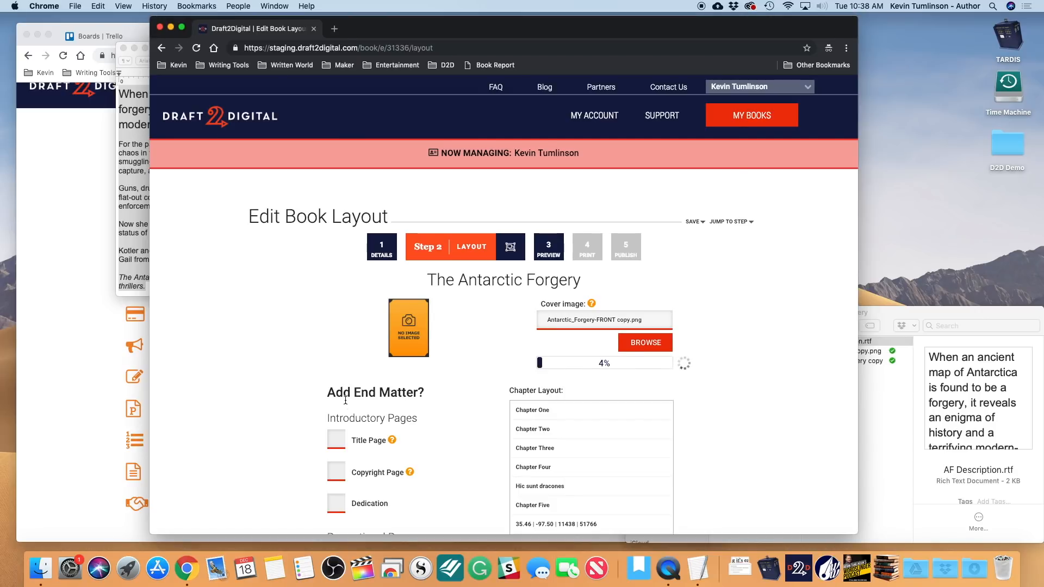
# - Include title and copyright pages, Also By at Both locations, and a new-release email signup
pyautogui.scroll(-4, 345, 403)
pyautogui.click(336, 317)
pyautogui.click(336, 349)
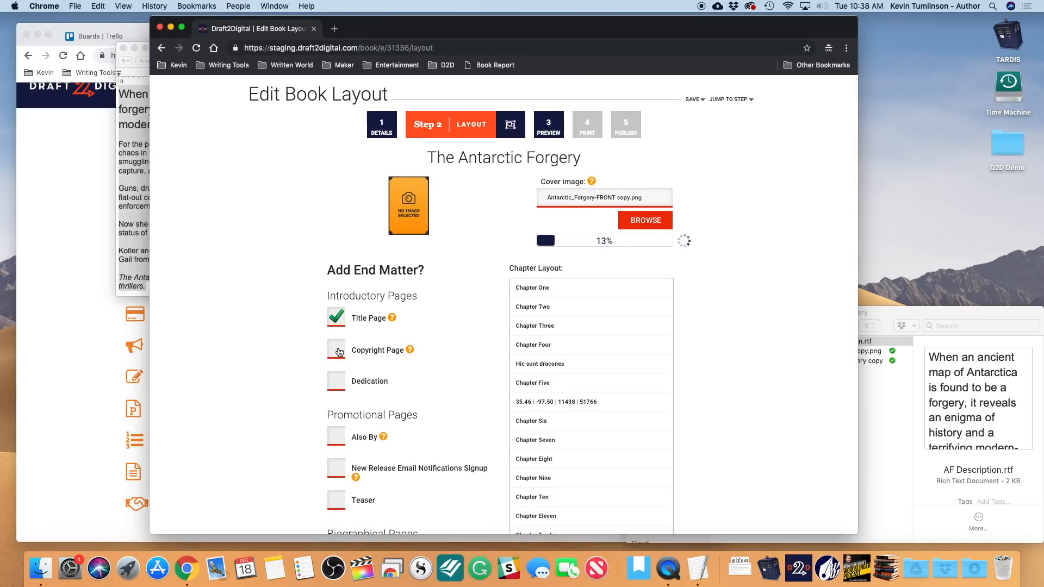
pyautogui.scroll(-1, 337, 434)
pyautogui.click(336, 413)
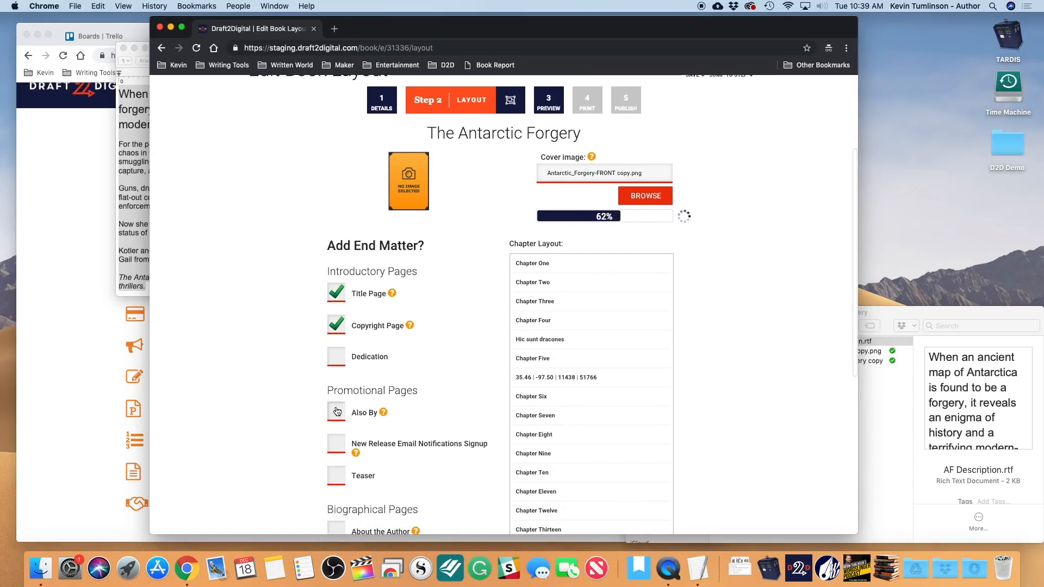
pyautogui.click(337, 453)
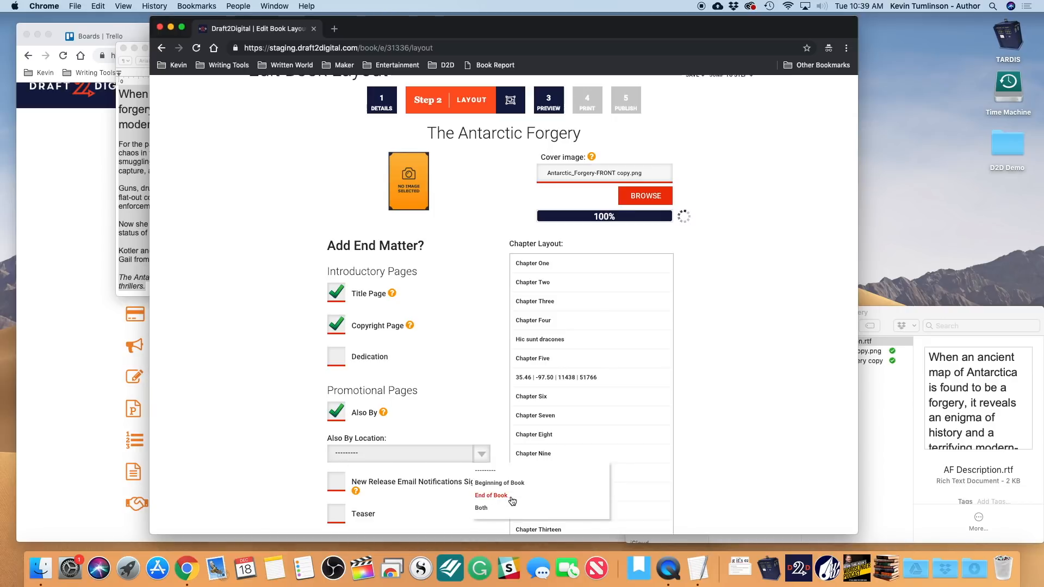
pyautogui.click(496, 512)
pyautogui.click(336, 487)
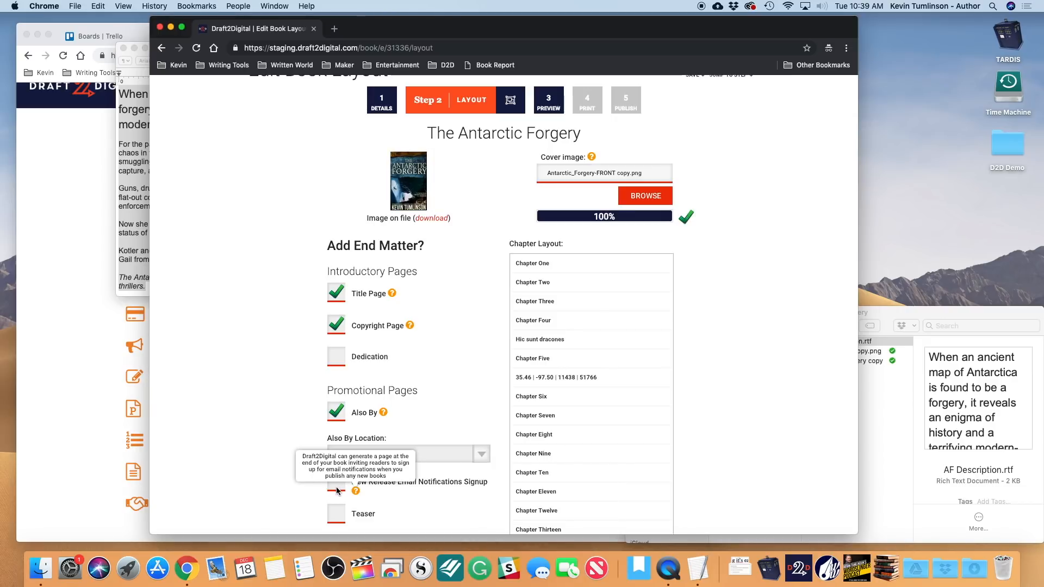
# - Add a teaser for The Second Book Initiative to the end matter
pyautogui.scroll(-3, 336, 488)
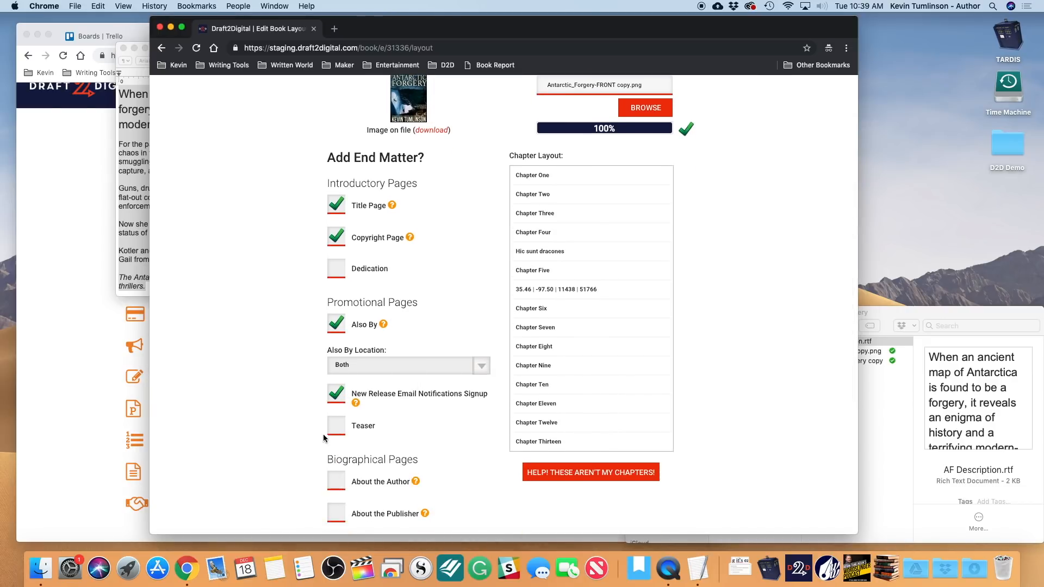
pyautogui.click(336, 427)
pyautogui.click(402, 462)
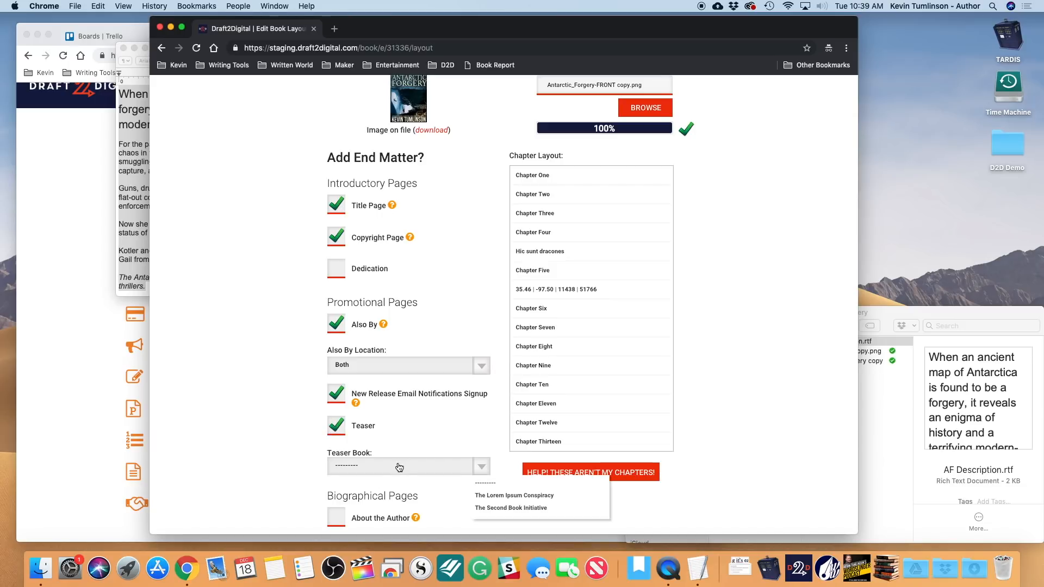
pyautogui.click(544, 511)
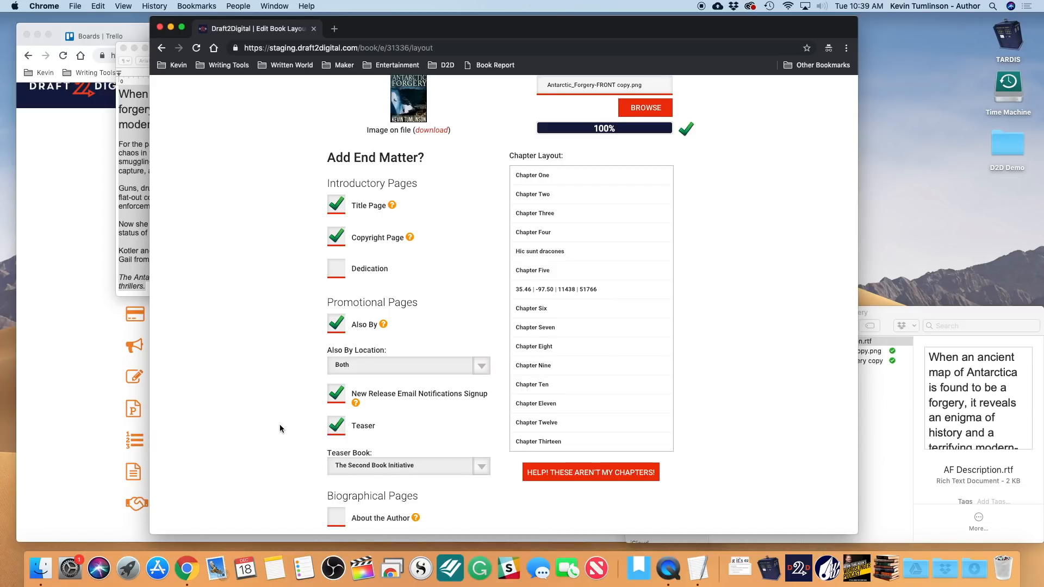
# - Try an About the Author page, remove it again, and review the layout options
pyautogui.scroll(-3, 280, 424)
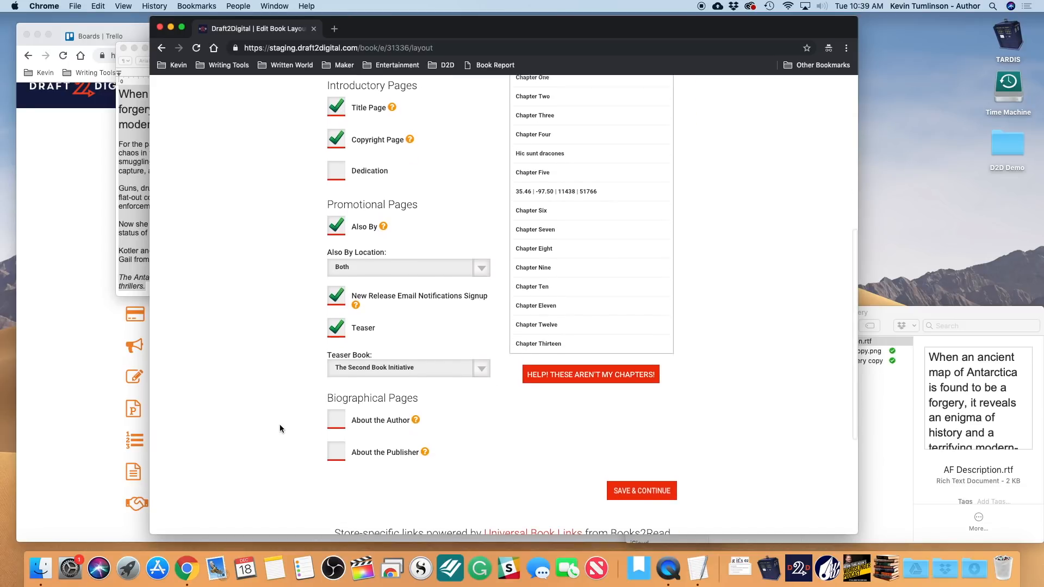
pyautogui.click(341, 423)
pyautogui.click(401, 462)
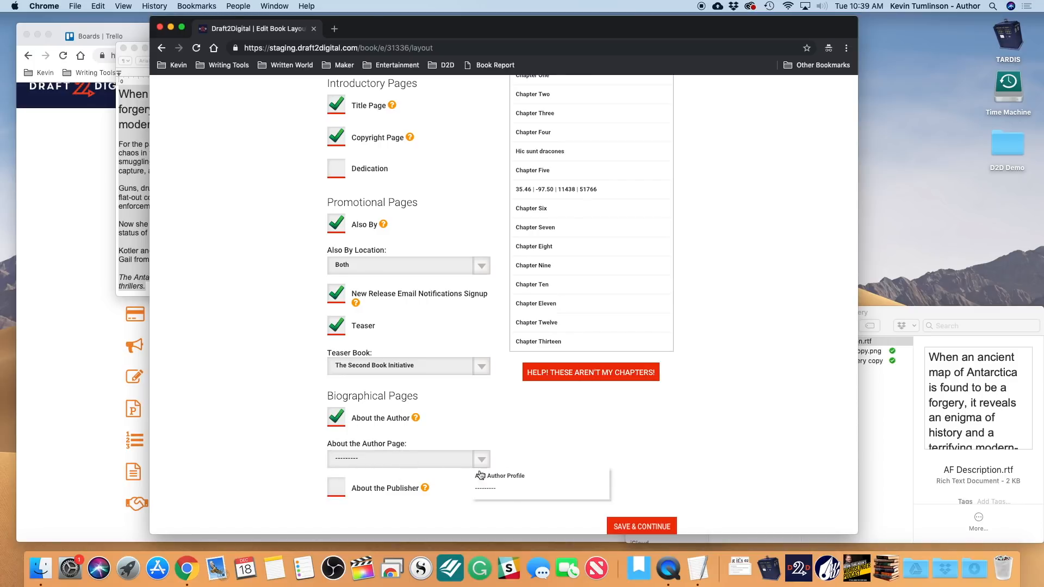
pyautogui.click(337, 418)
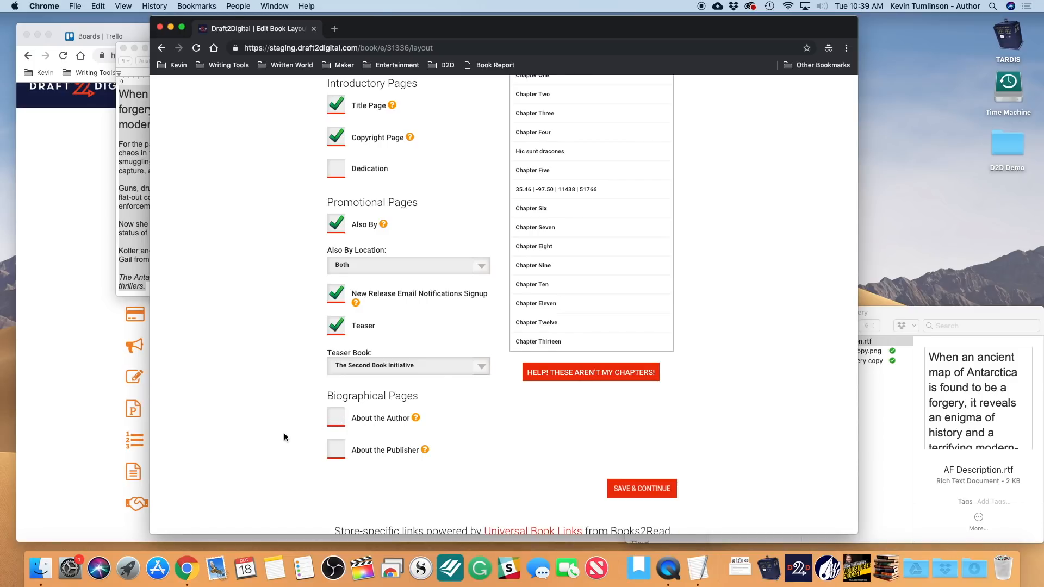
pyautogui.scroll(-1, 284, 437)
pyautogui.scroll(5, 285, 437)
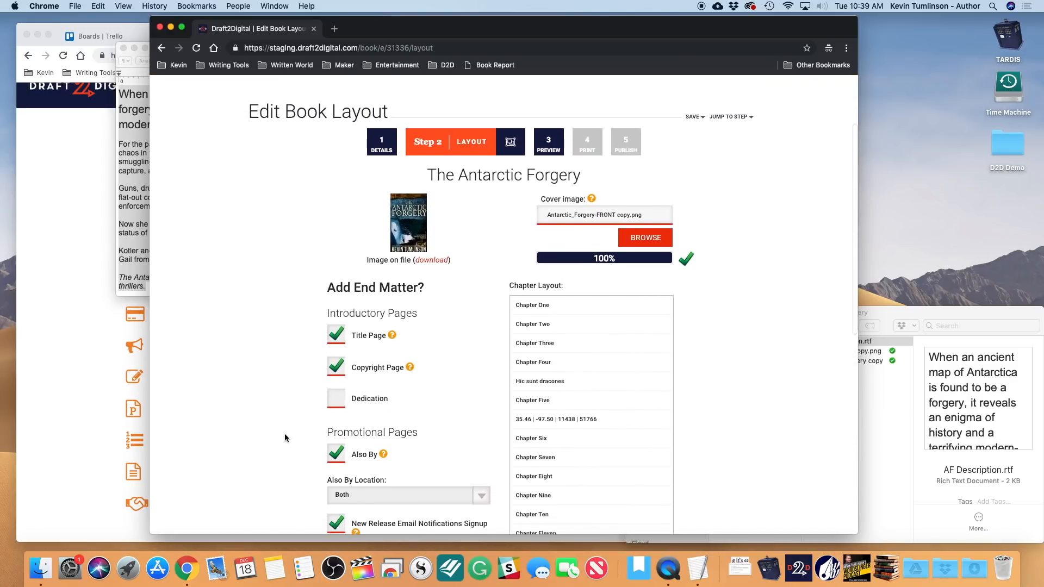
pyautogui.scroll(-1, 285, 437)
pyautogui.scroll(-5, 663, 387)
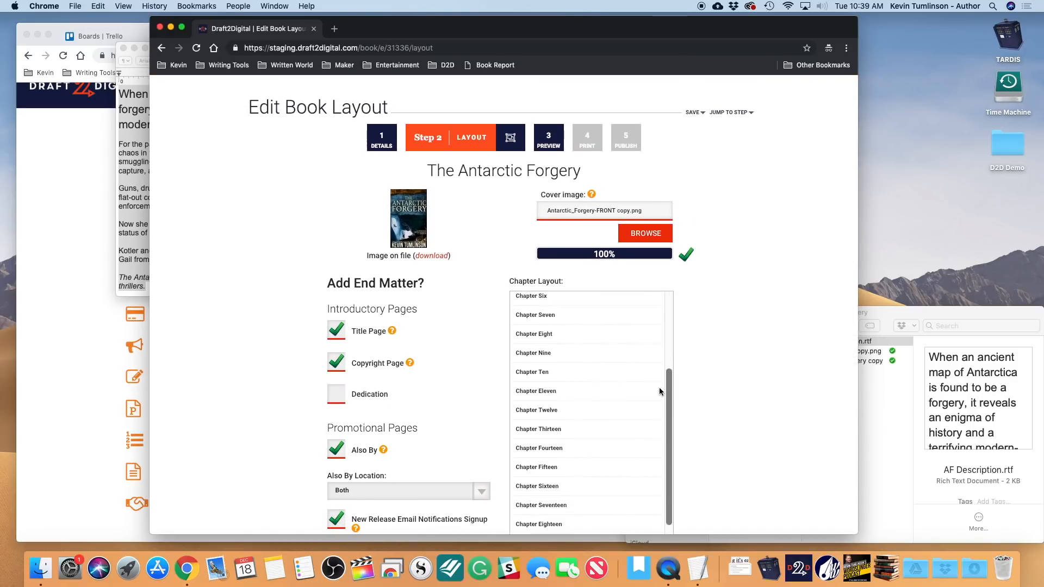
pyautogui.scroll(3, 659, 388)
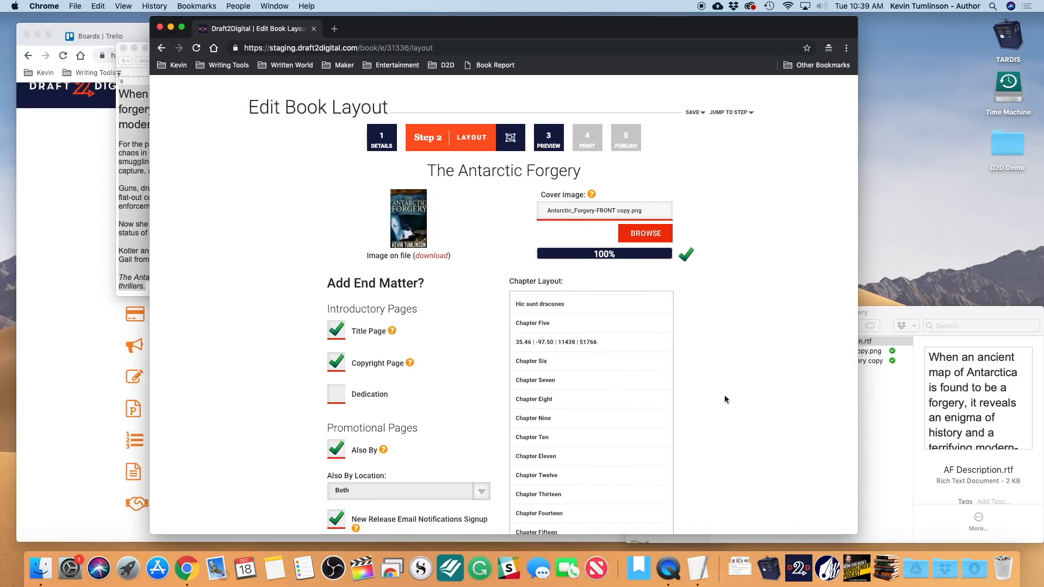
pyautogui.scroll(-5, 725, 397)
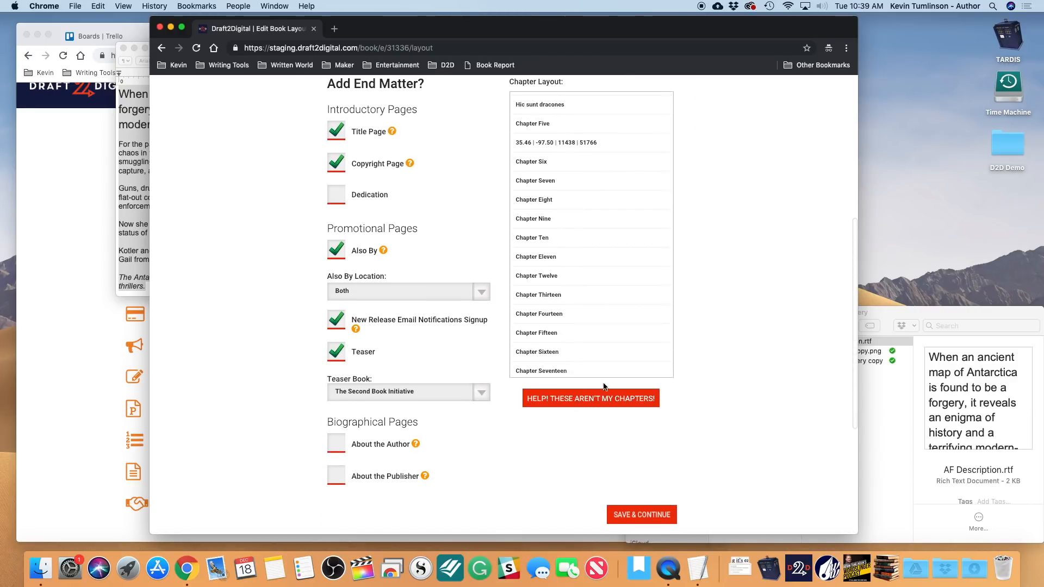
pyautogui.scroll(-2, 601, 437)
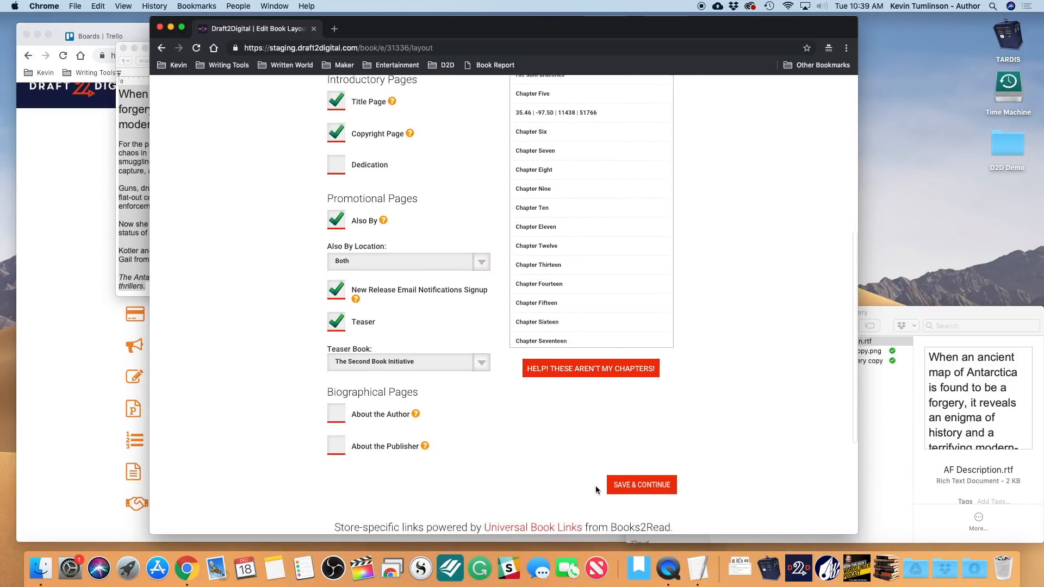
# - Save the layout and apply the Mystery and Thriller style Grime to the ebook
pyautogui.click(652, 428)
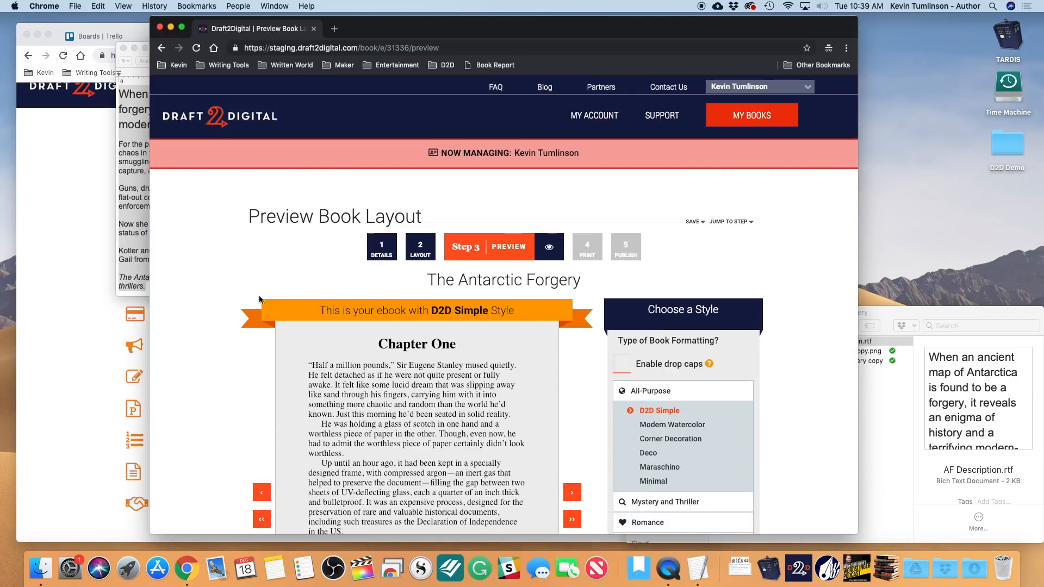
pyautogui.scroll(-3, 229, 376)
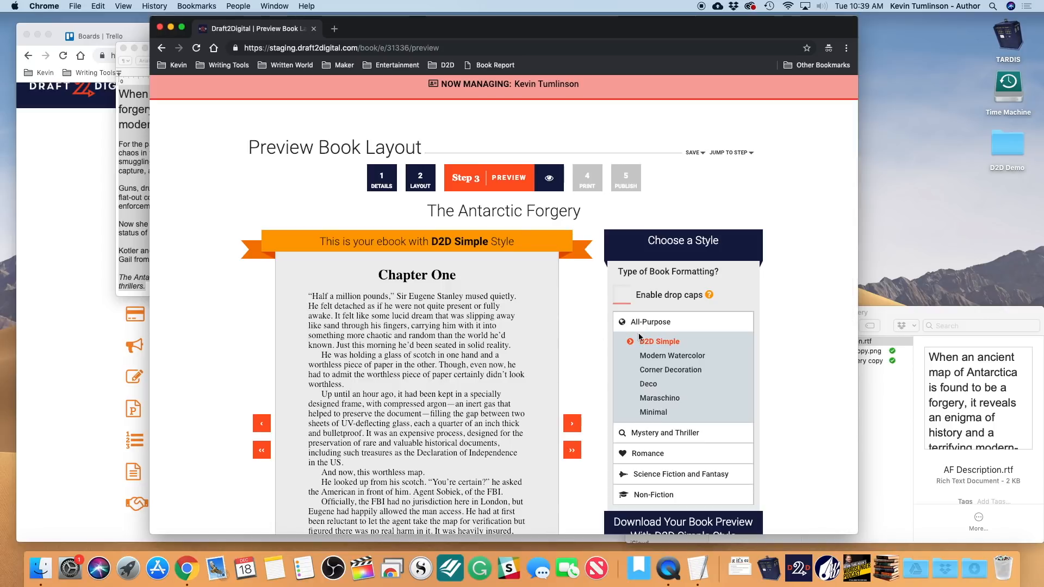
pyautogui.click(636, 428)
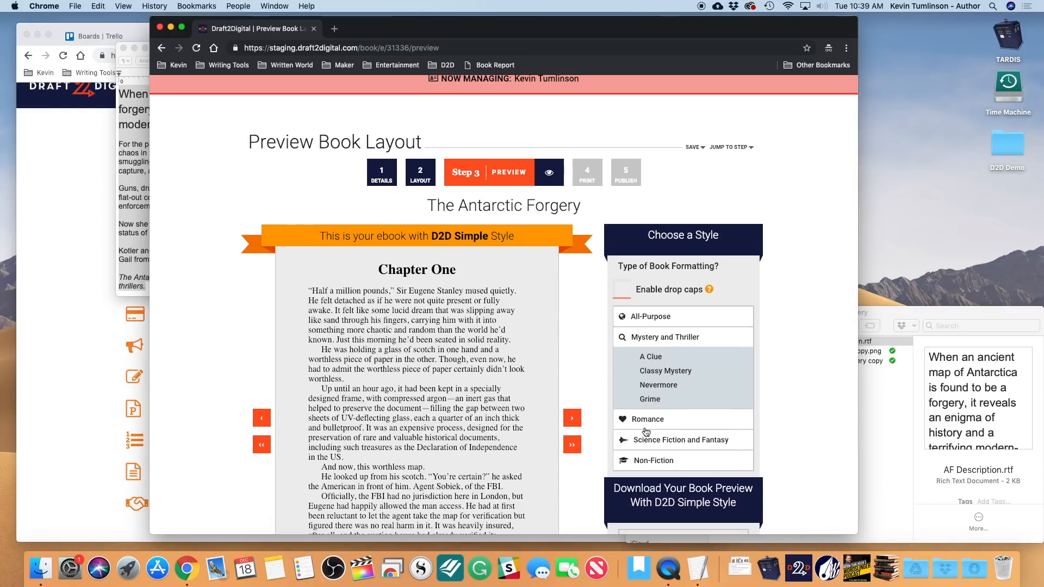
pyautogui.click(664, 392)
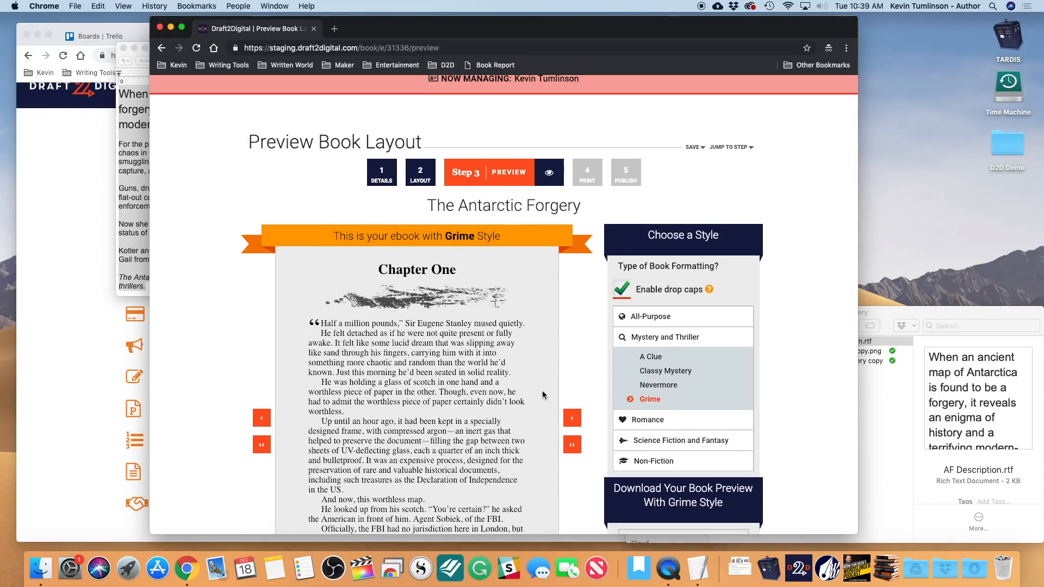
# - Approve the manuscript for release and continue to the print step
pyautogui.scroll(-5, 516, 380)
pyautogui.scroll(-2, 515, 381)
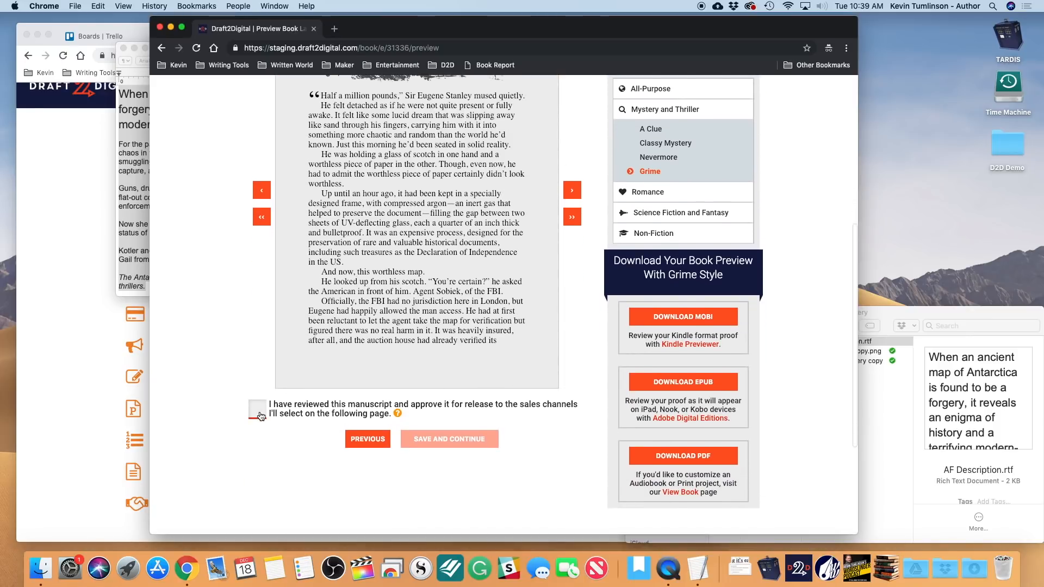
pyautogui.click(257, 408)
pyautogui.click(449, 441)
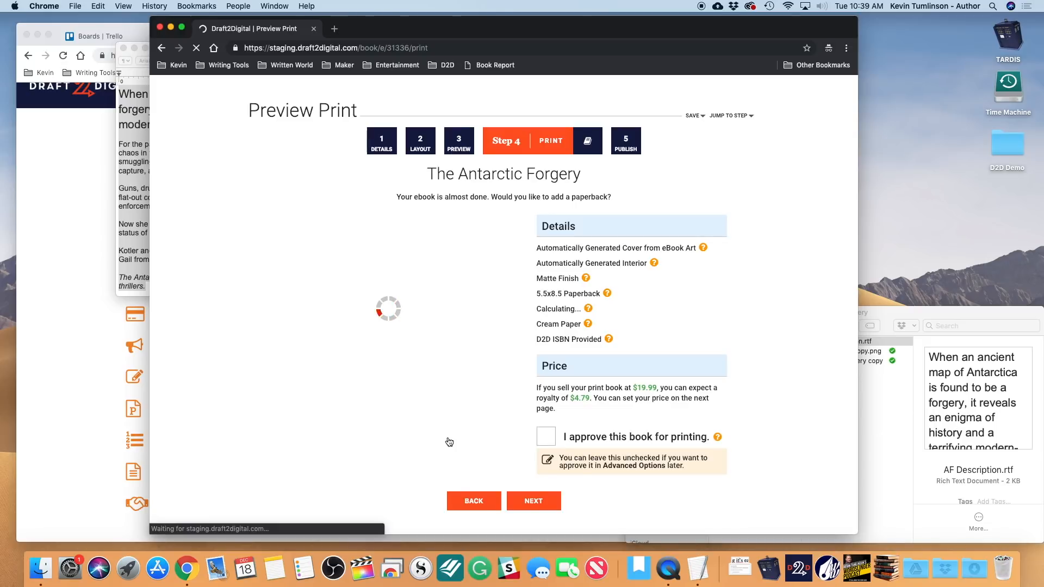
pyautogui.scroll(-1, 449, 442)
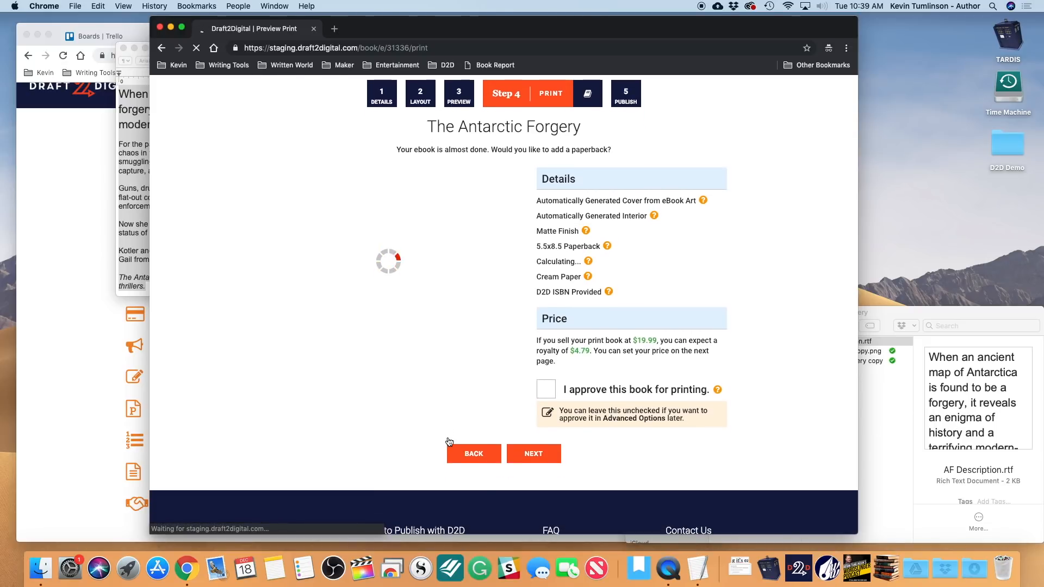
# - Move on to the publishing step and enter an ebook price of 4.99
pyautogui.click(533, 454)
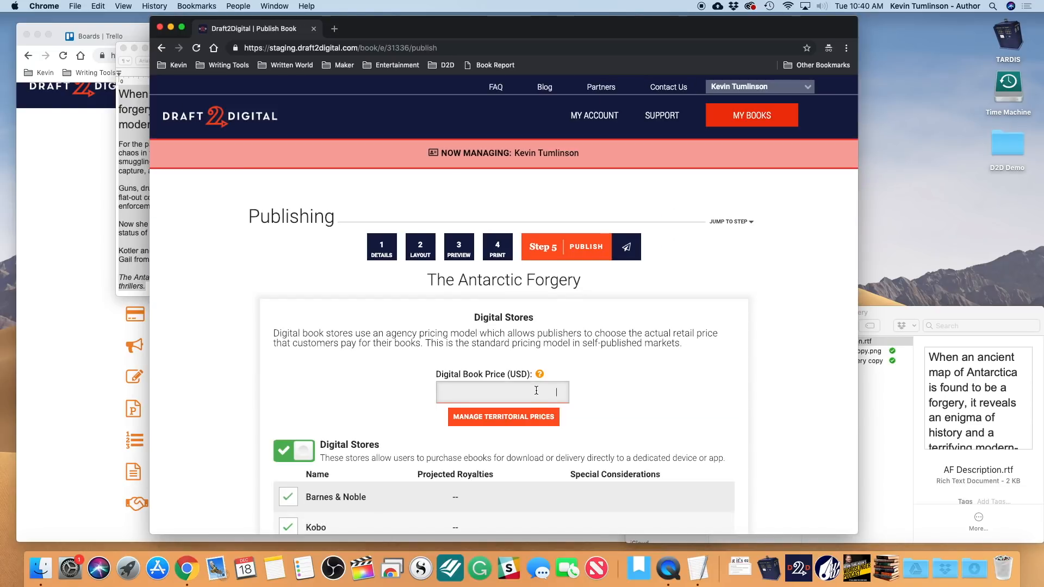
pyautogui.write('4.99')
pyautogui.scroll(-3, 503, 305)
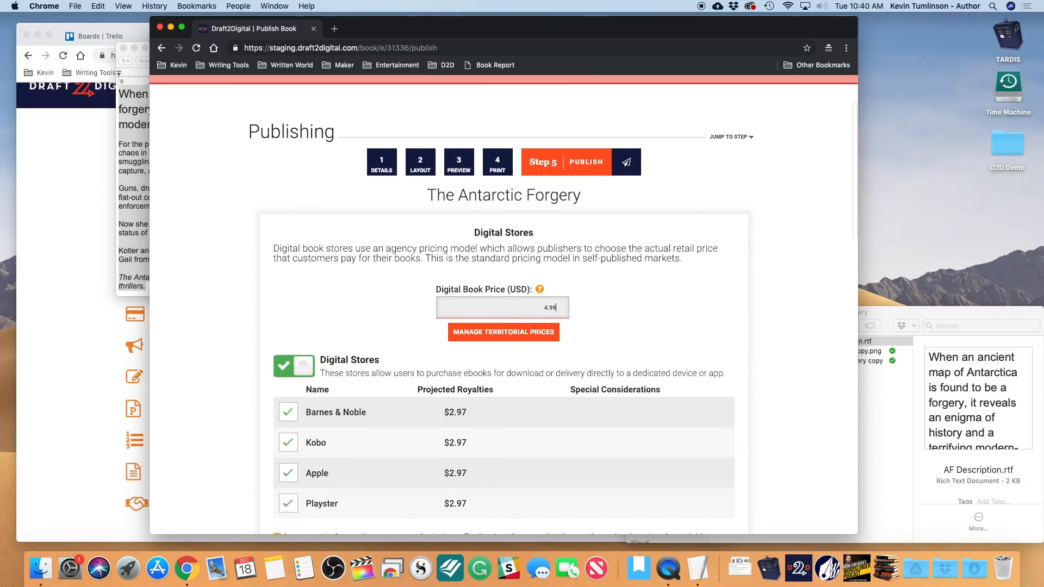
pyautogui.scroll(-2, 737, 306)
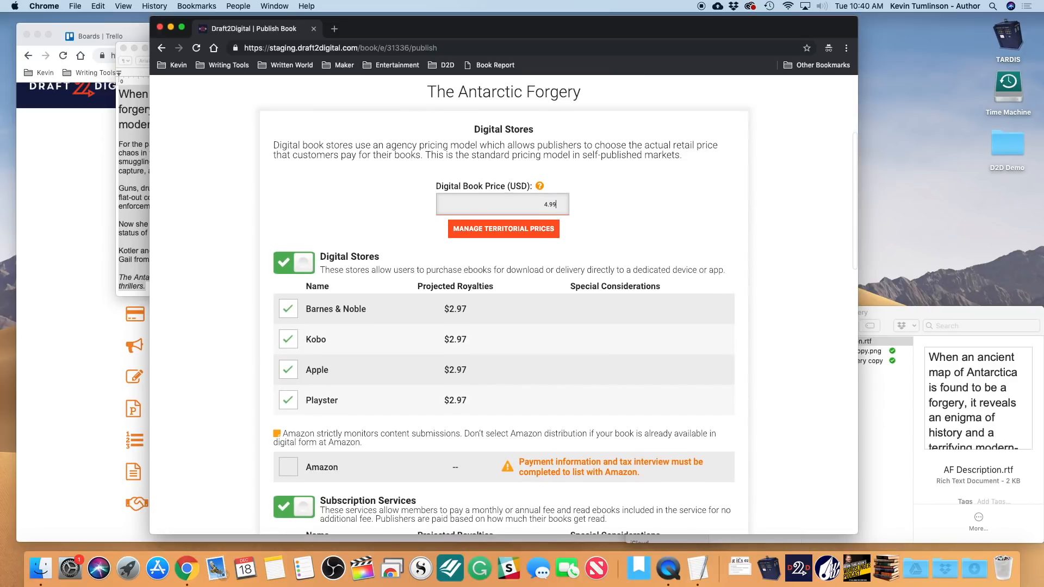
# - Review the store options past the Print section and submit them for rights confirmation
pyautogui.scroll(-6, 674, 309)
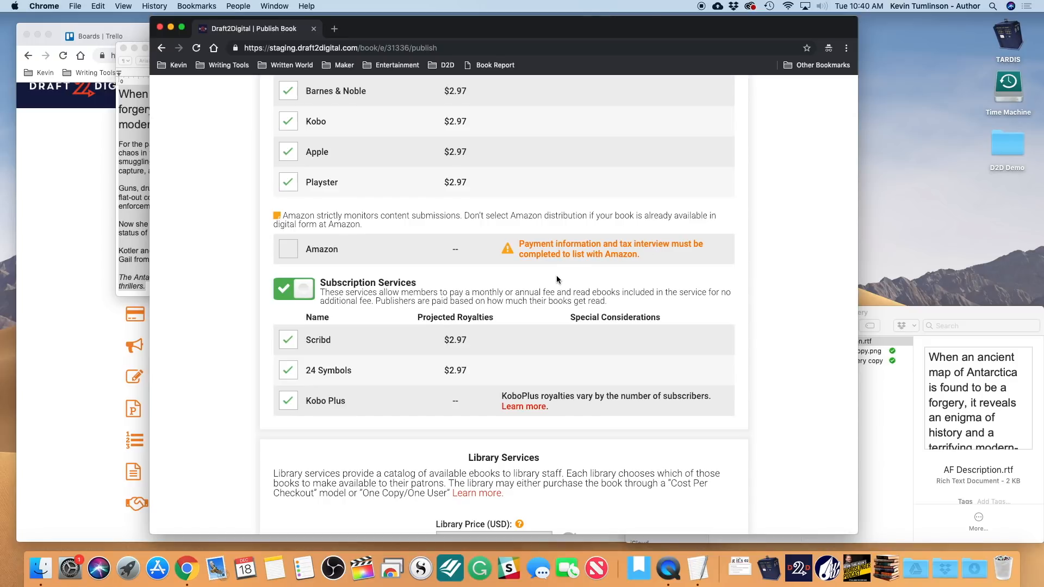
pyautogui.scroll(-1, 435, 297)
pyautogui.scroll(-3, 435, 297)
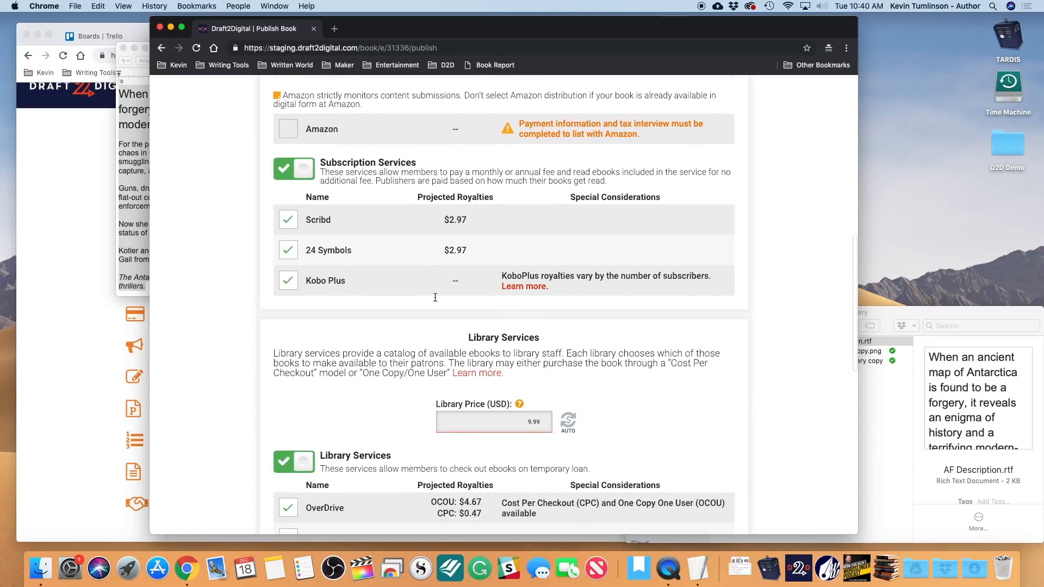
pyautogui.scroll(-4, 435, 299)
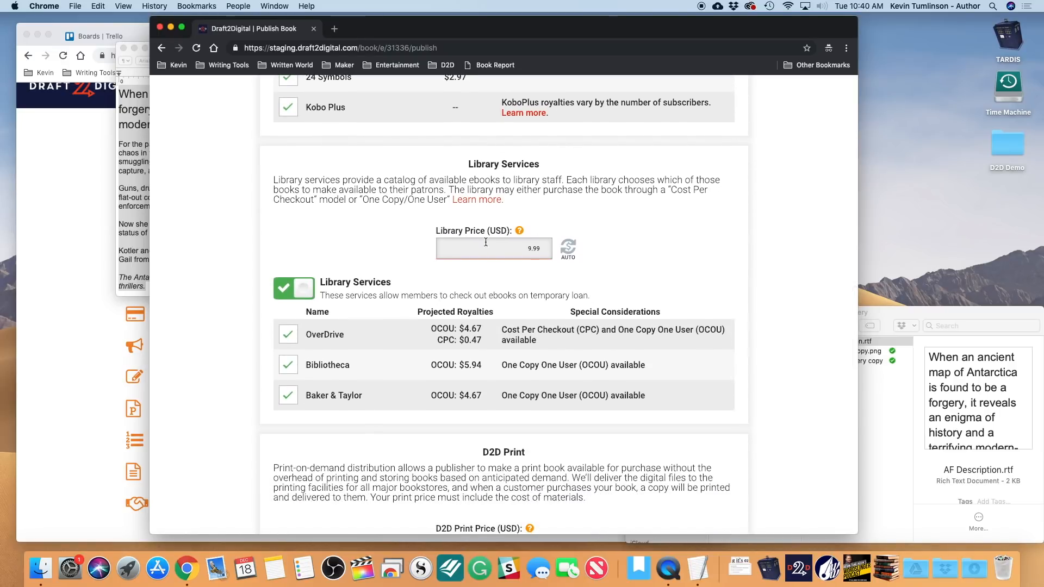
pyautogui.scroll(-2, 664, 257)
pyautogui.scroll(-4, 664, 256)
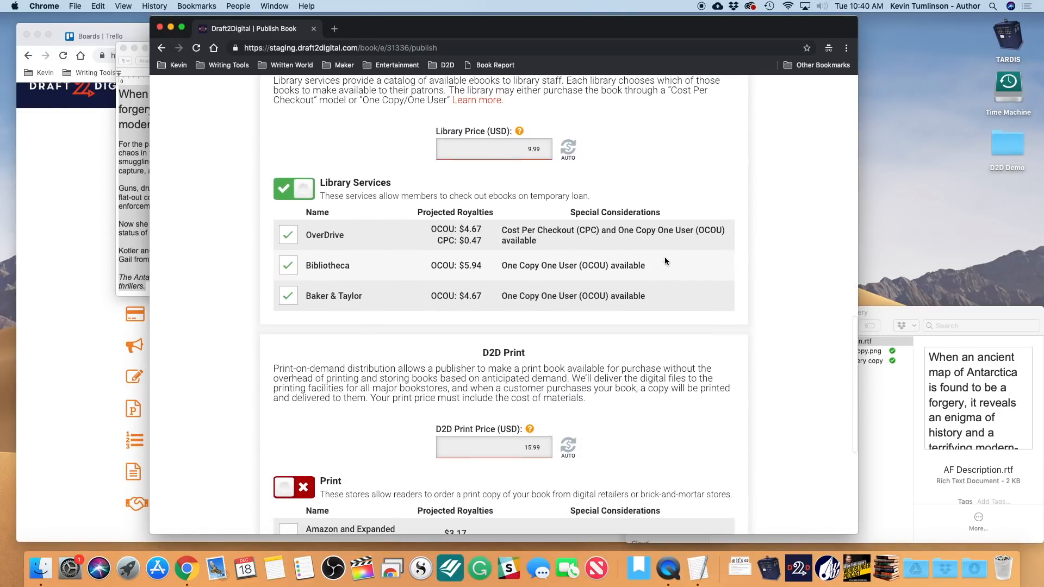
pyautogui.scroll(1, 664, 257)
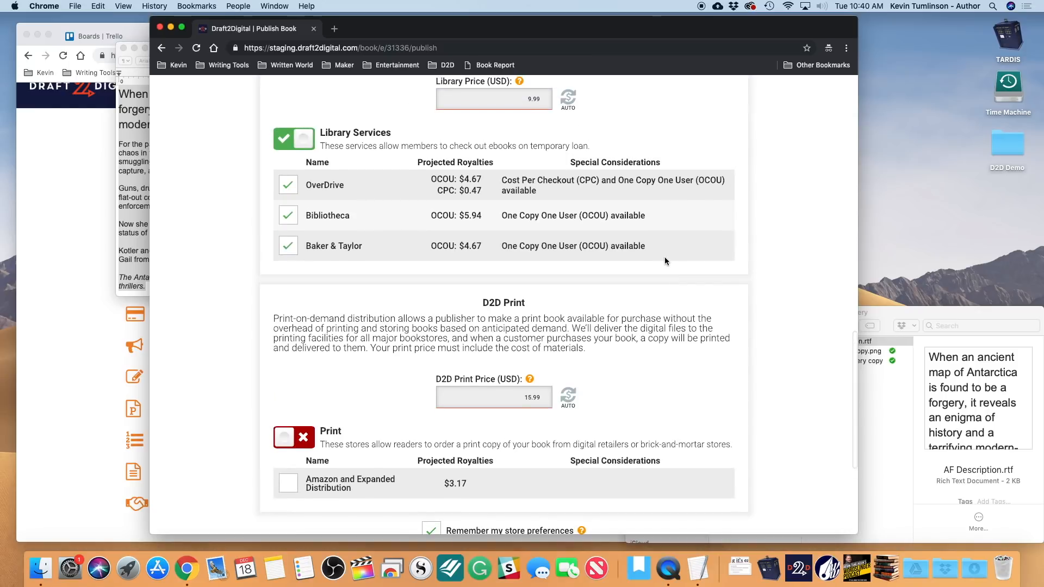
pyautogui.scroll(-3, 664, 257)
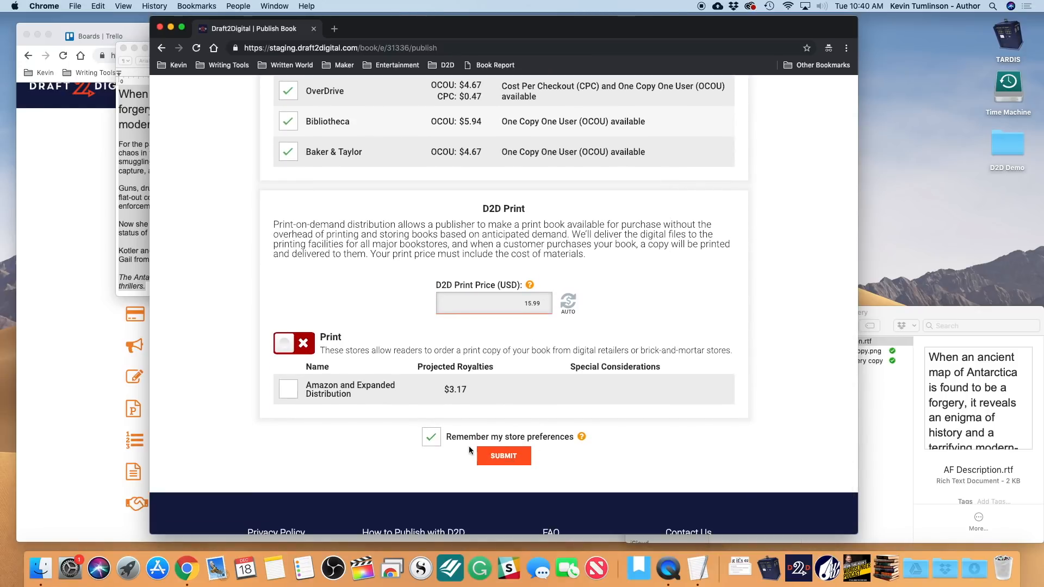
pyautogui.click(500, 459)
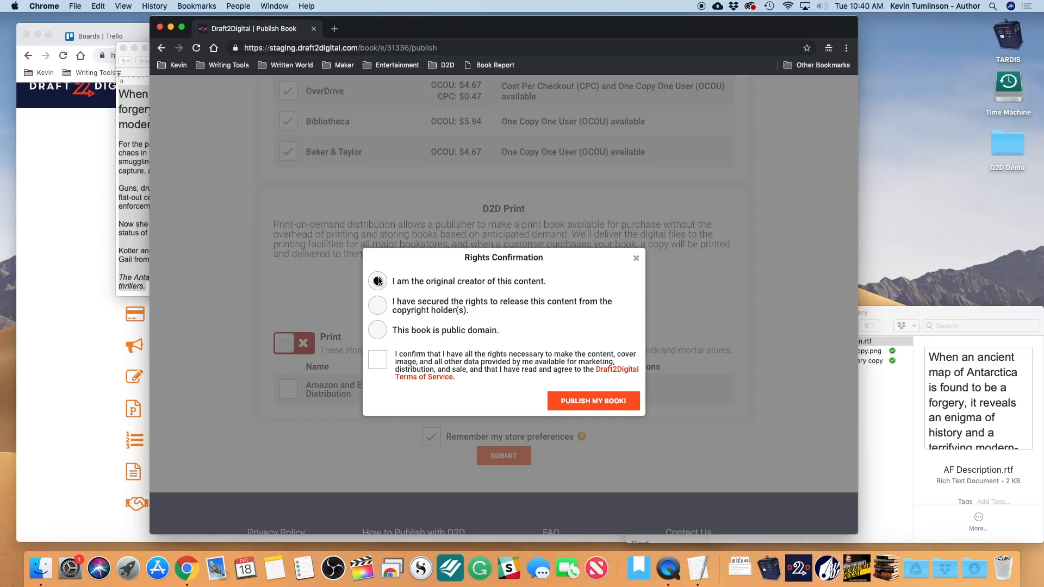
# - Confirm holding the content rights and publish The Antarctic Forgery to the retailers
pyautogui.click(377, 364)
pyautogui.click(613, 404)
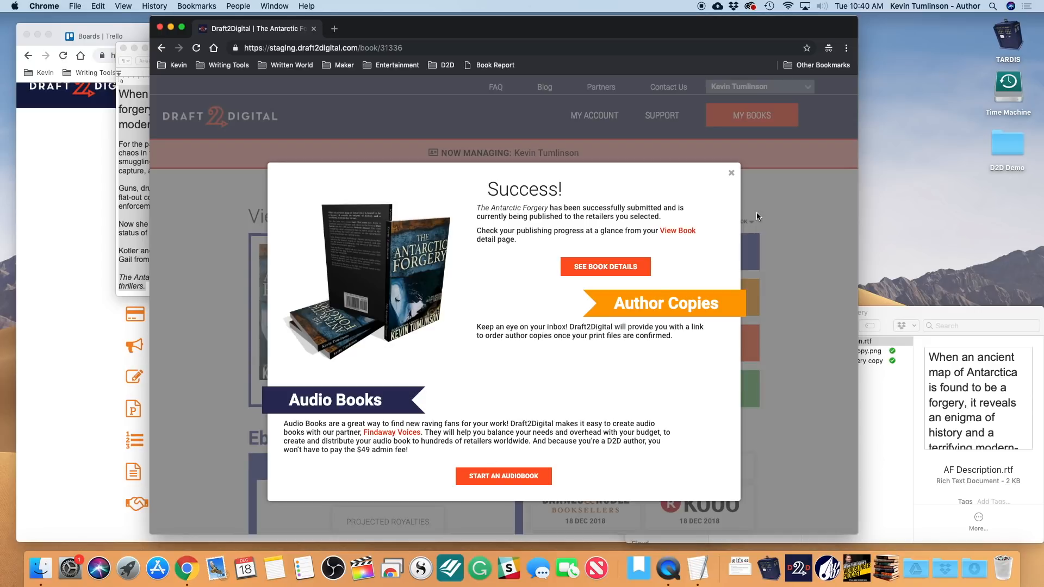
# - Change the ebook's New Price to $6.99 and confirm the change
pyautogui.click(732, 174)
pyautogui.scroll(-1, 585, 329)
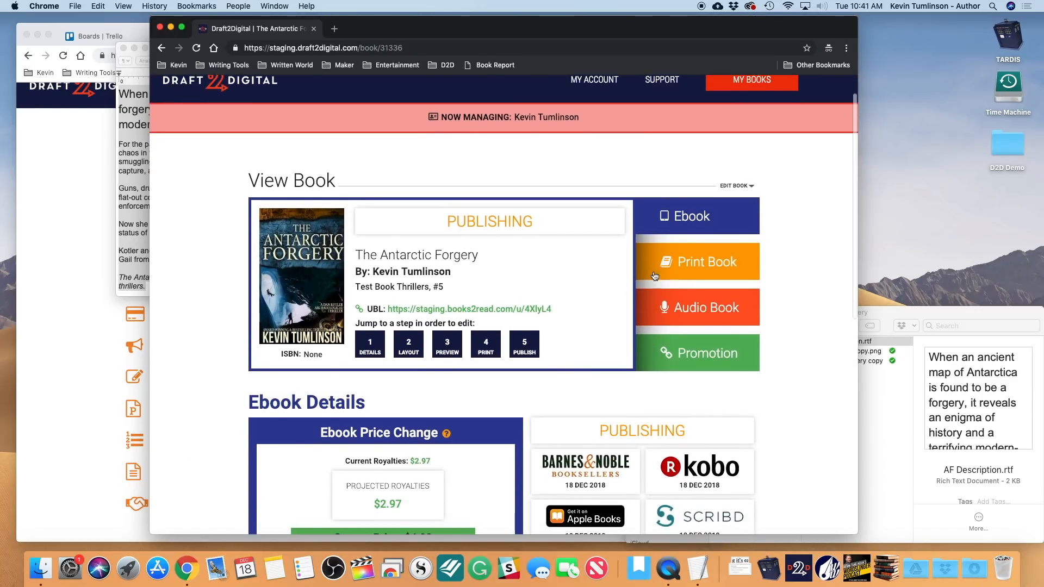
pyautogui.scroll(-5, 658, 285)
pyautogui.scroll(-2, 658, 286)
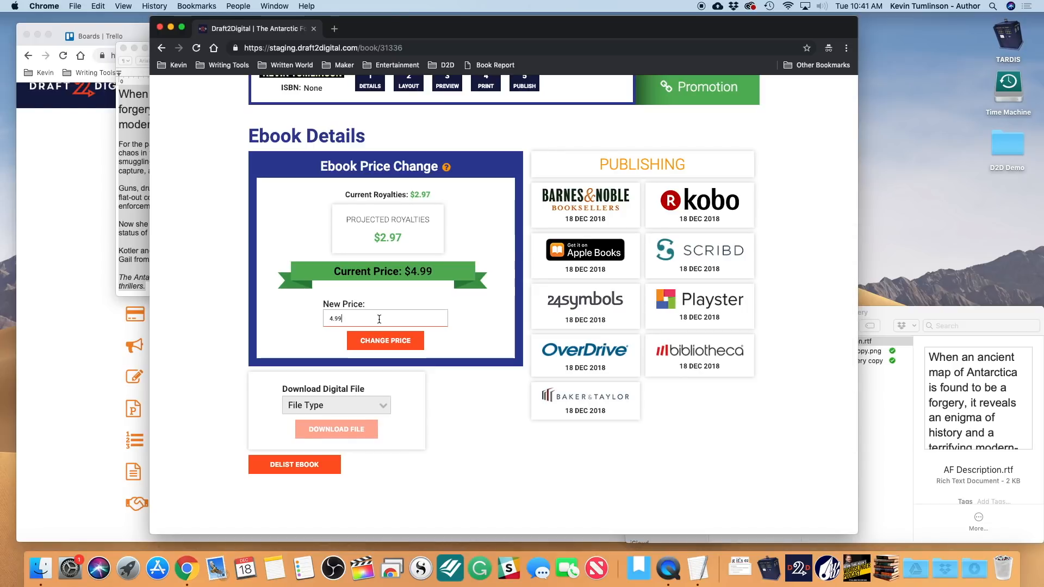
pyautogui.doubleClick(333, 318)
pyautogui.write('6')
pyautogui.click(373, 340)
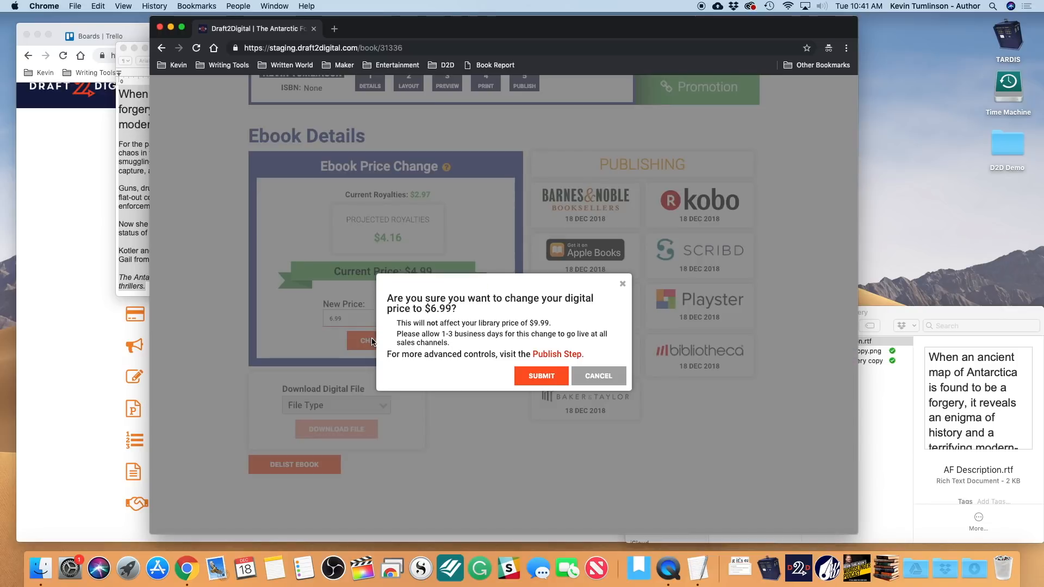
pyautogui.click(542, 376)
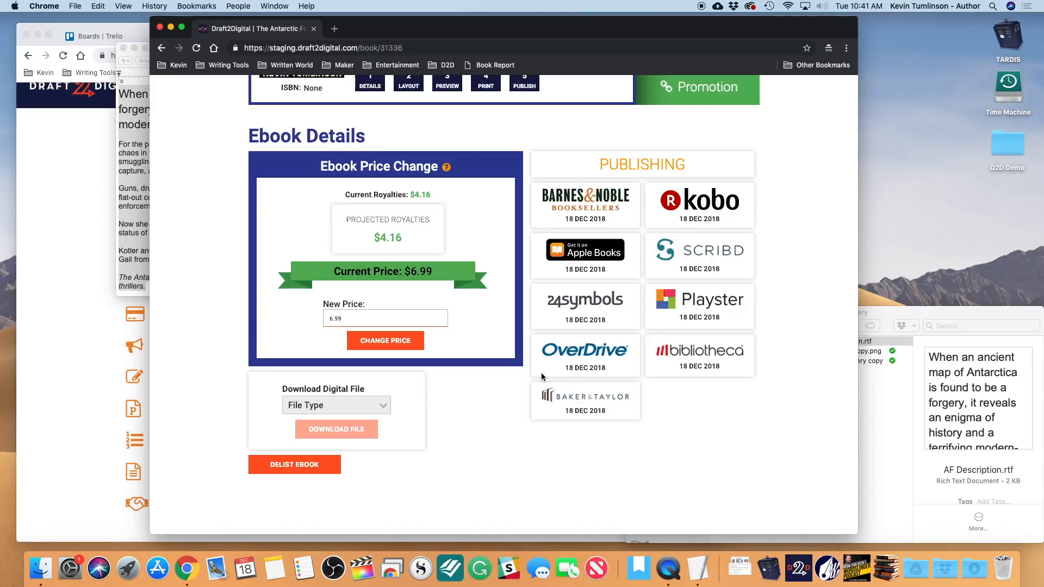
# - Check the list of downloadable file types and close it without choosing
pyautogui.scroll(-2, 542, 375)
pyautogui.scroll(-3, 542, 375)
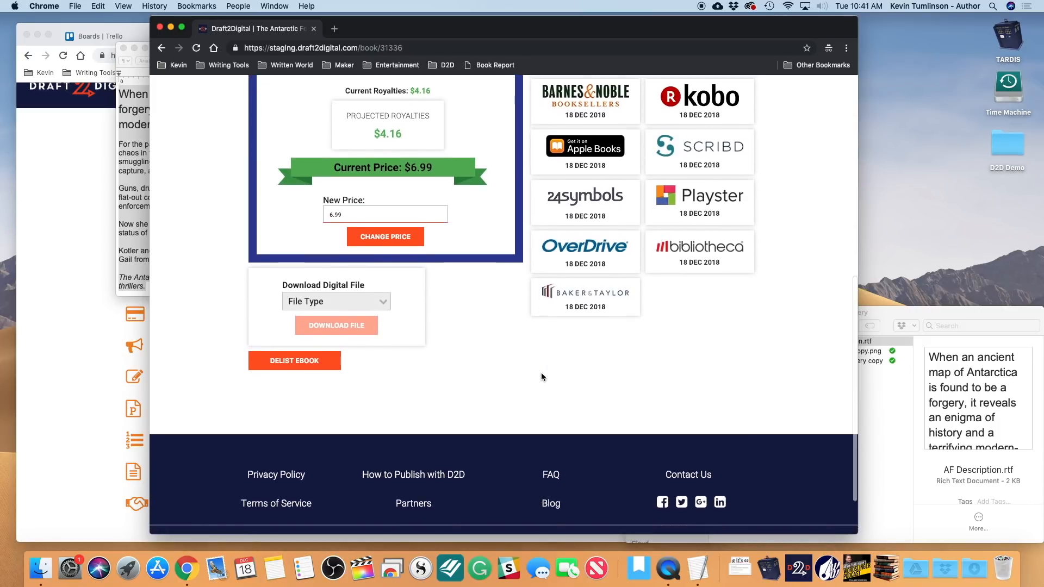
pyautogui.scroll(2, 541, 375)
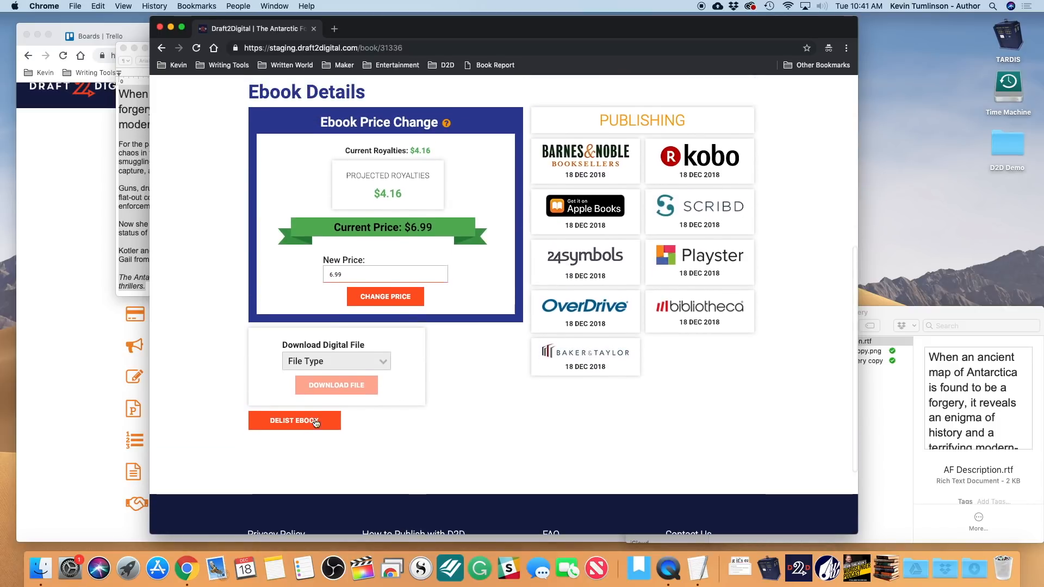
pyautogui.click(383, 360)
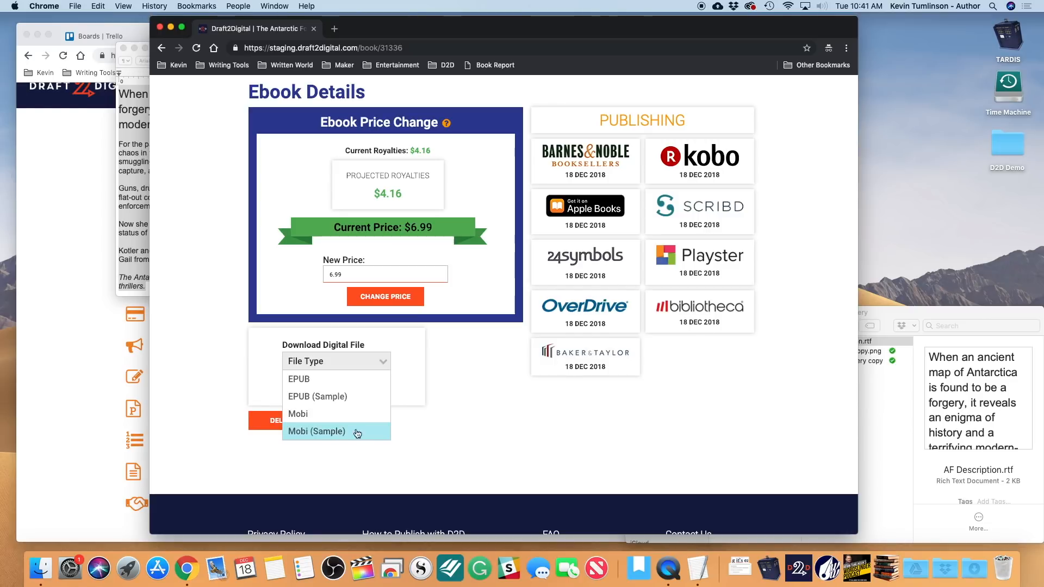
pyautogui.click(470, 446)
pyautogui.scroll(6, 418, 367)
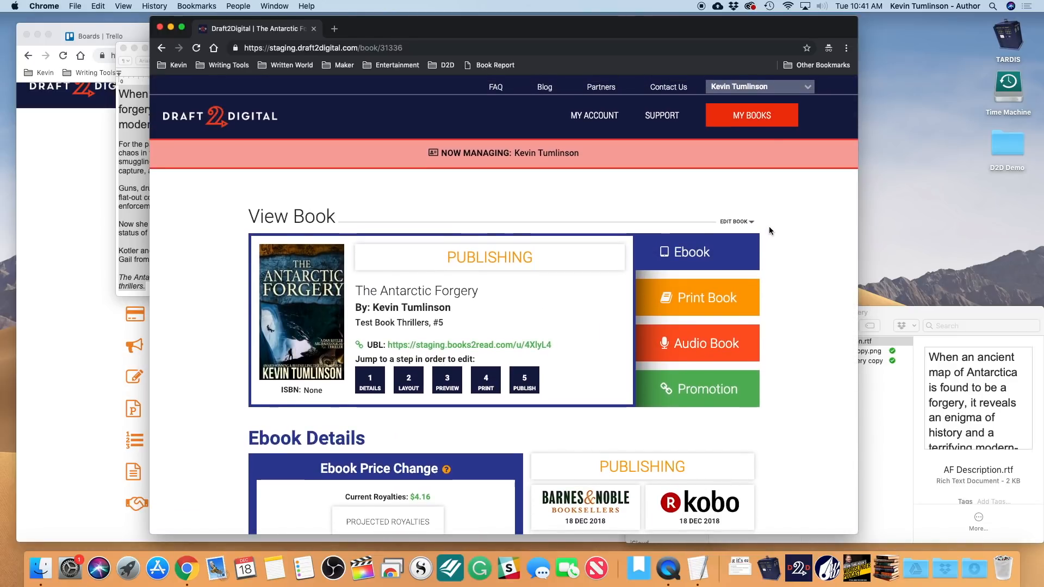
# - Open My Books and check The Antarctic Forgery at $6.99 beside the two $4.99 test books
pyautogui.click(748, 122)
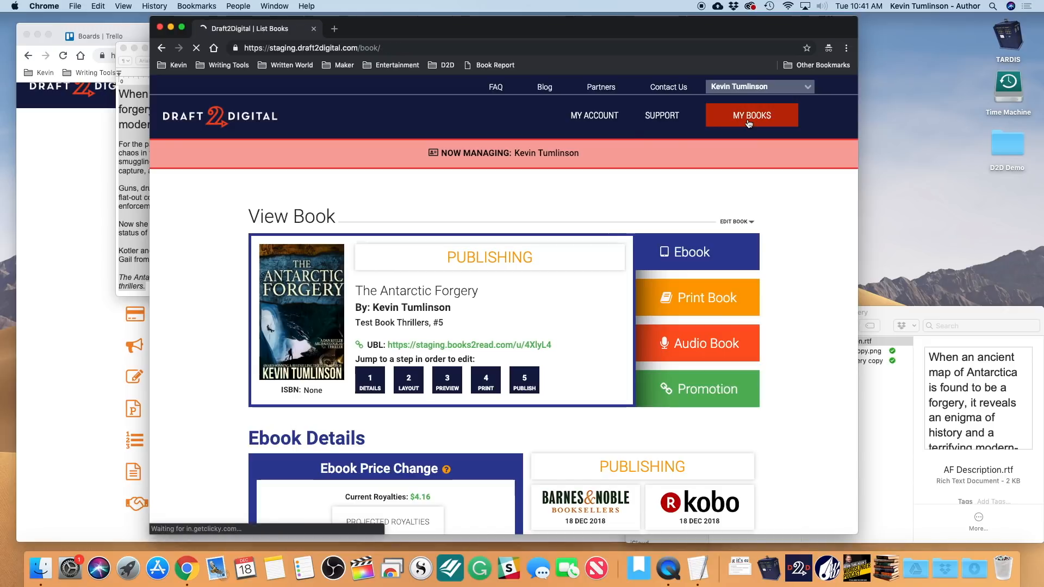
pyautogui.scroll(-1, 507, 288)
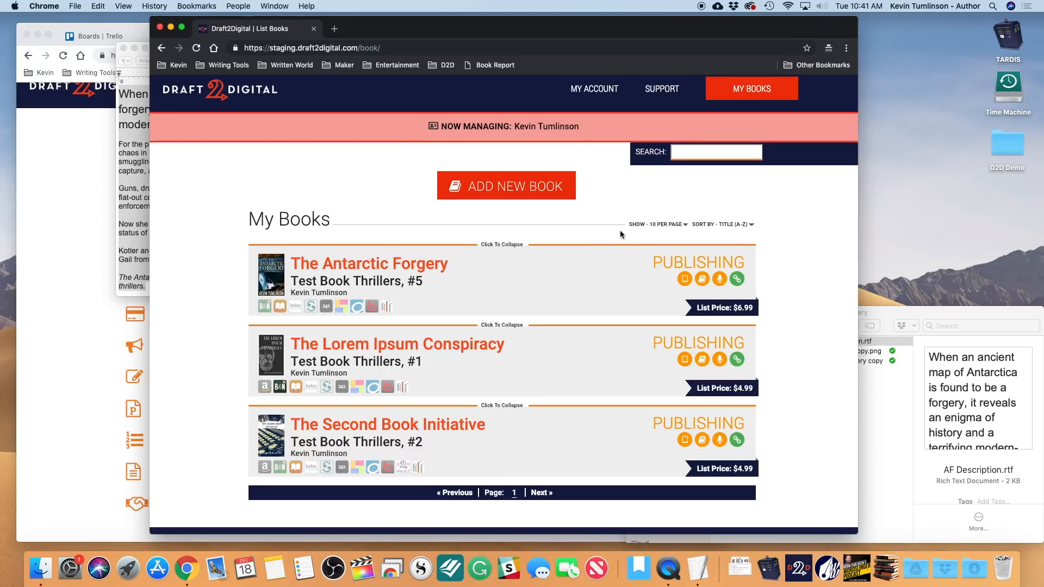
# - Bring the other Chrome window forward and show its My Books list with all three books
pyautogui.click(78, 308)
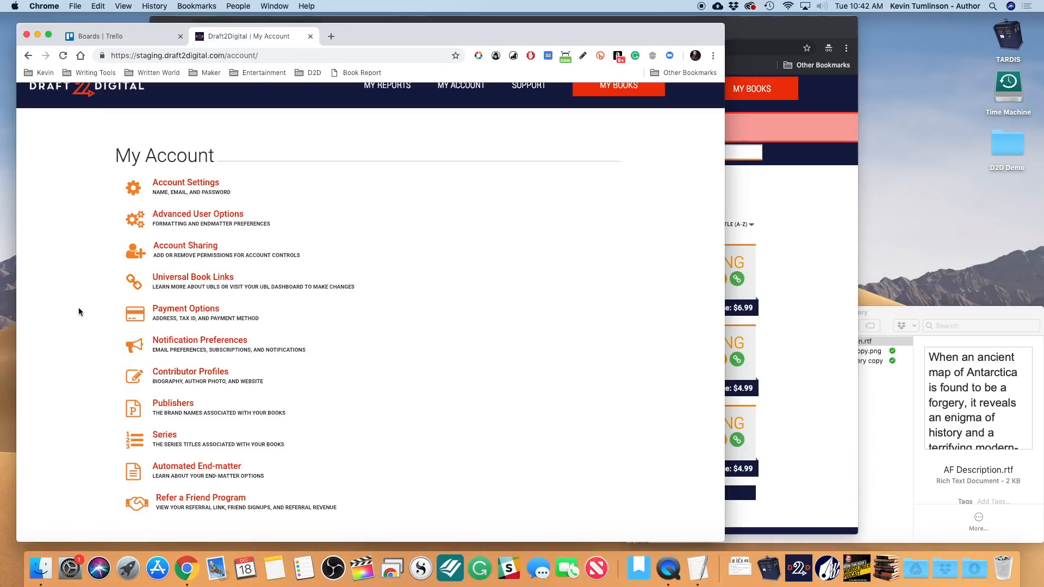
pyautogui.scroll(2, 485, 233)
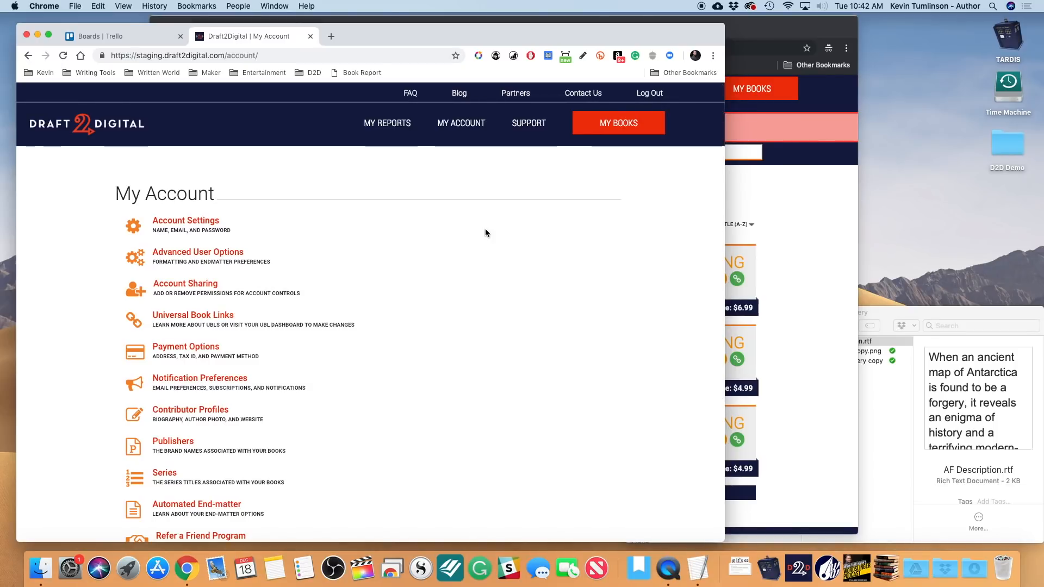
pyautogui.click(618, 132)
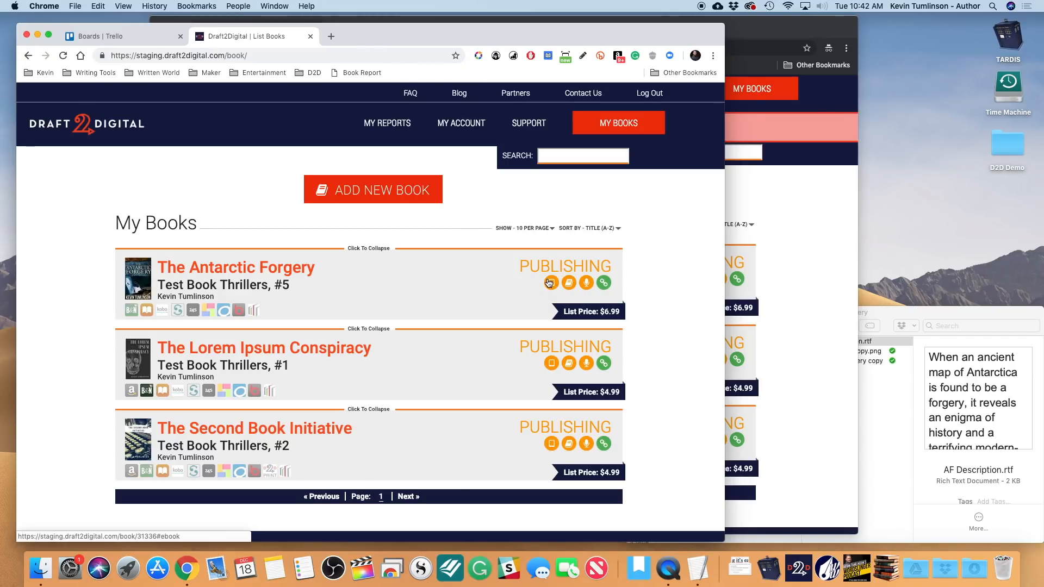
# - Open The Antarctic Forgery's View Book page and review its Ebook Details with the $6.99 price
pyautogui.click(274, 269)
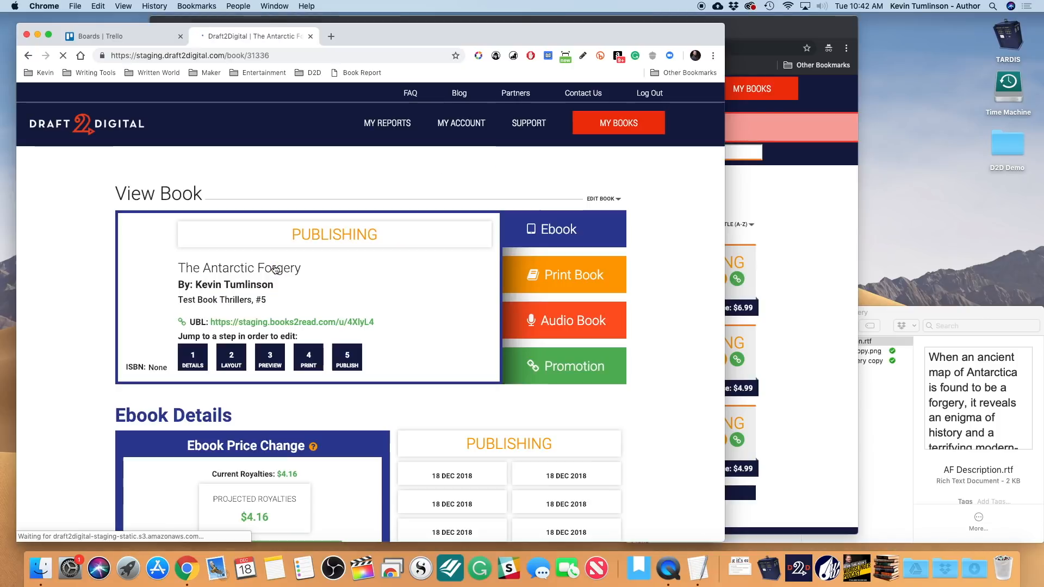
pyautogui.scroll(-5, 426, 387)
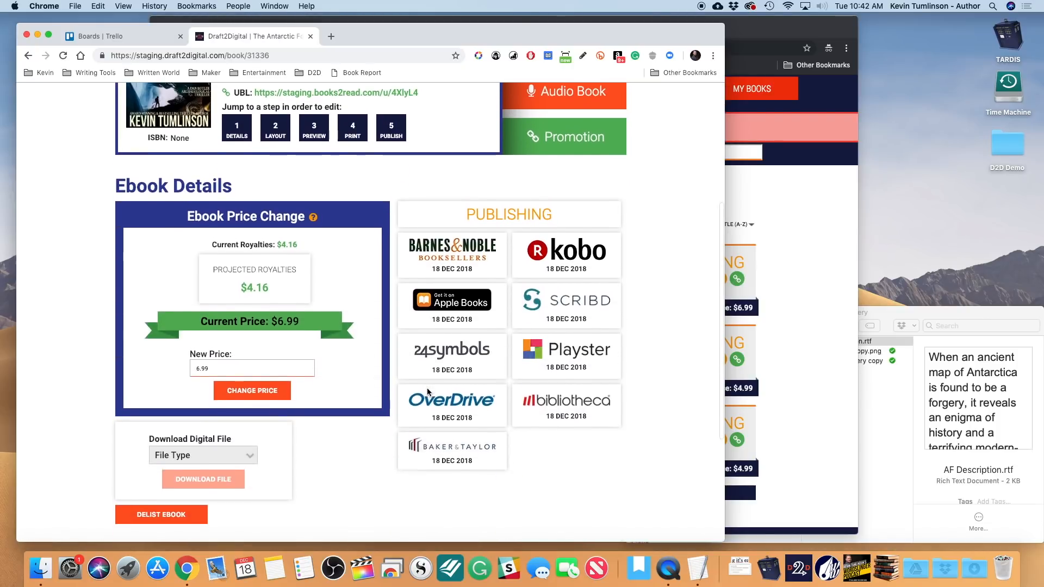
pyautogui.scroll(1, 520, 298)
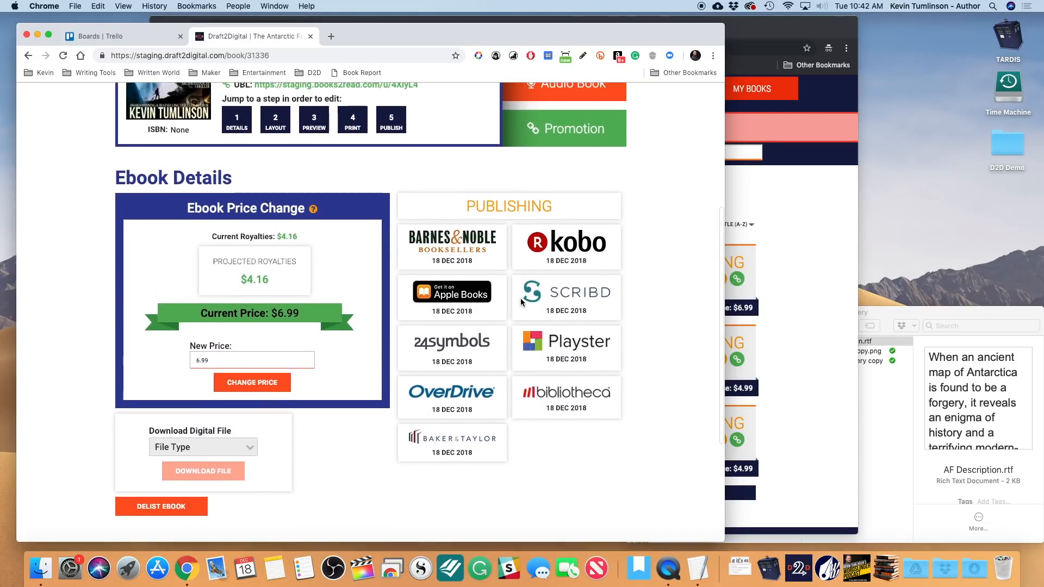
pyautogui.scroll(5, 426, 300)
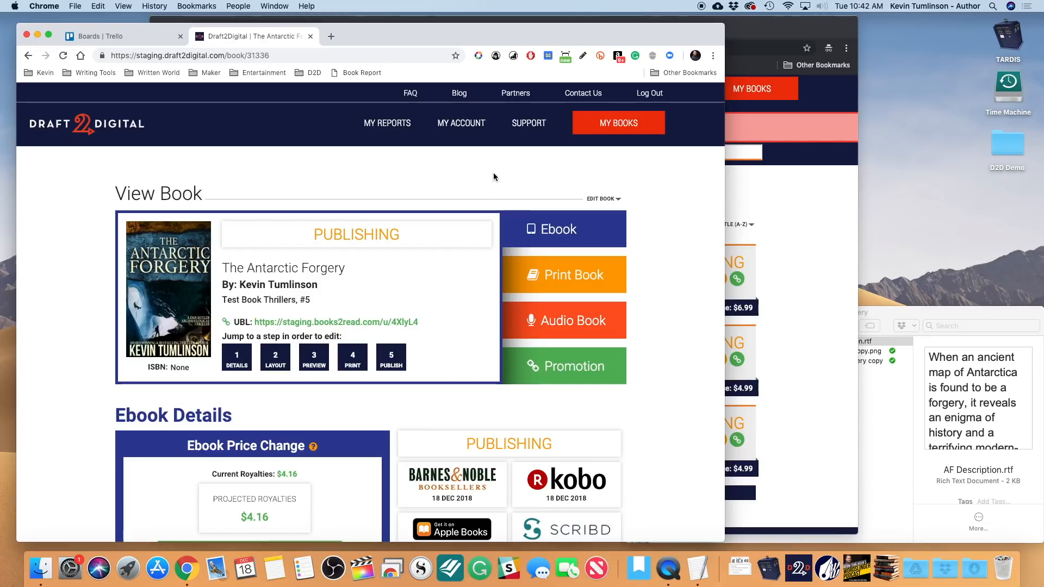
# - Go through My Account to the Account Sharing page listing the shared user's Book Management access
pyautogui.click(472, 126)
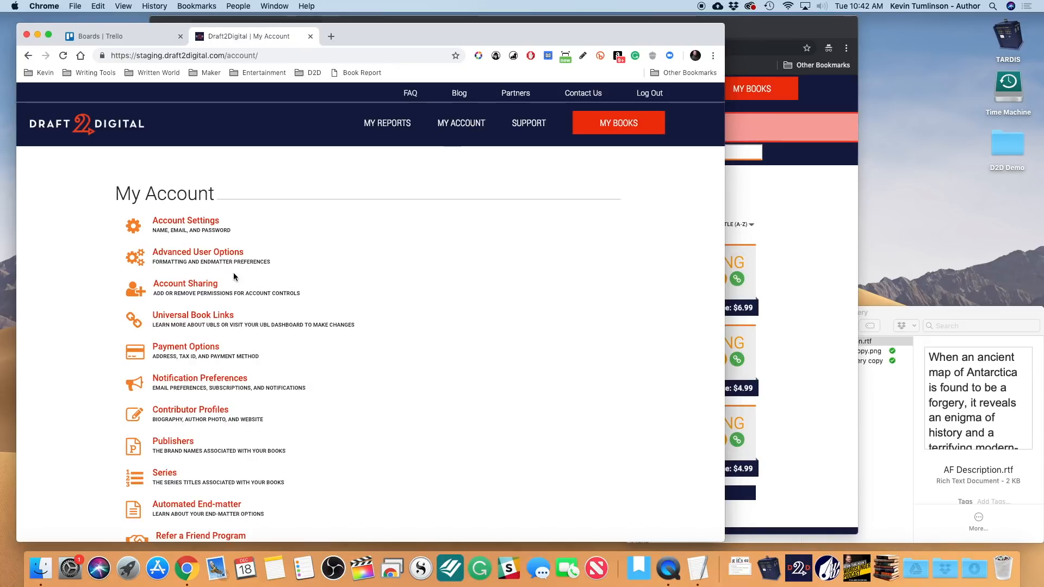
pyautogui.click(214, 284)
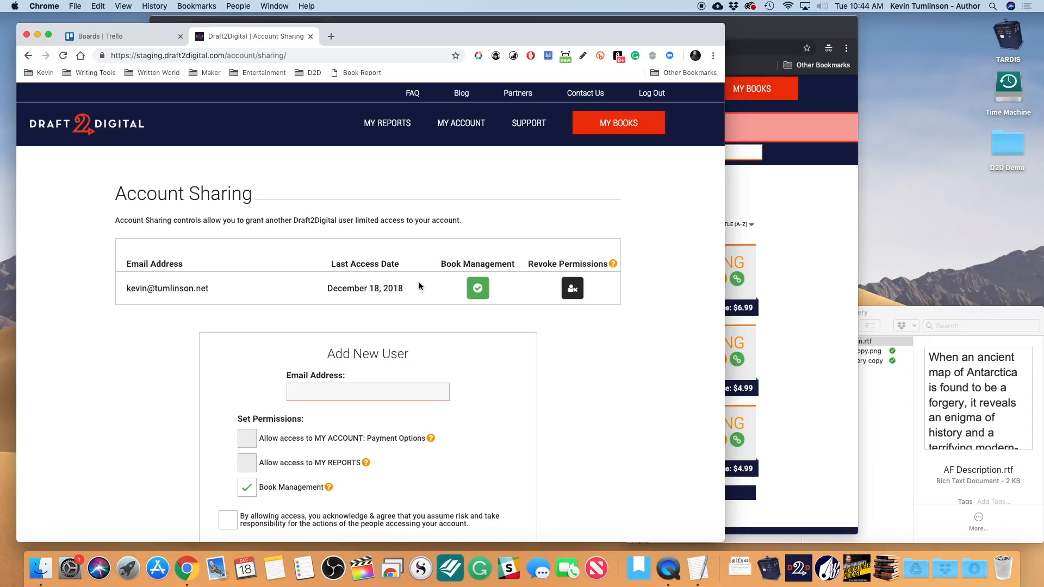
# - Enter the new user's e-mail address in the account-sharing invitation form
pyautogui.moveTo(410, 289); pyautogui.dragTo(328, 286)
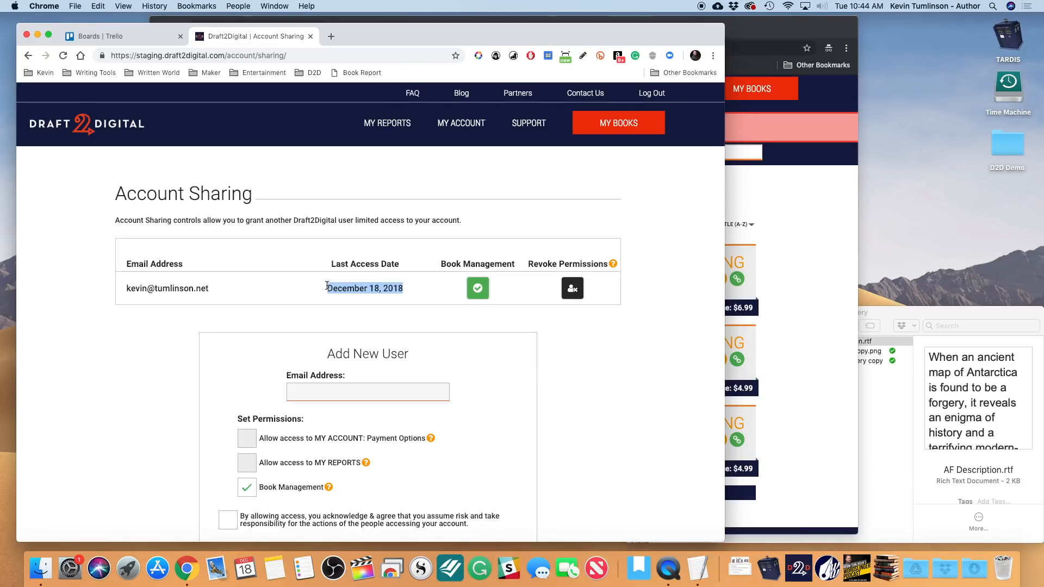
pyautogui.click(415, 291)
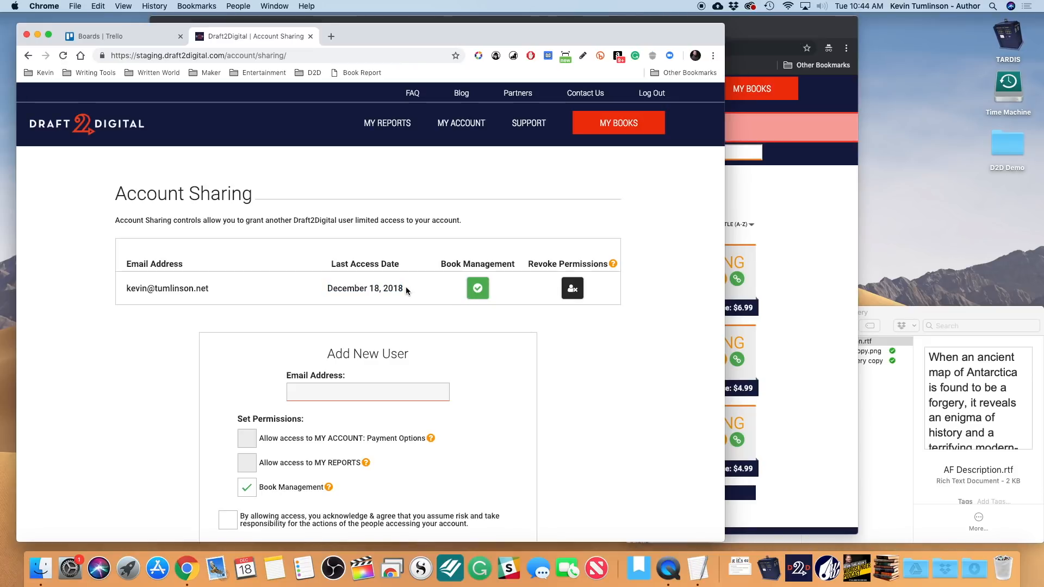
pyautogui.click(345, 390)
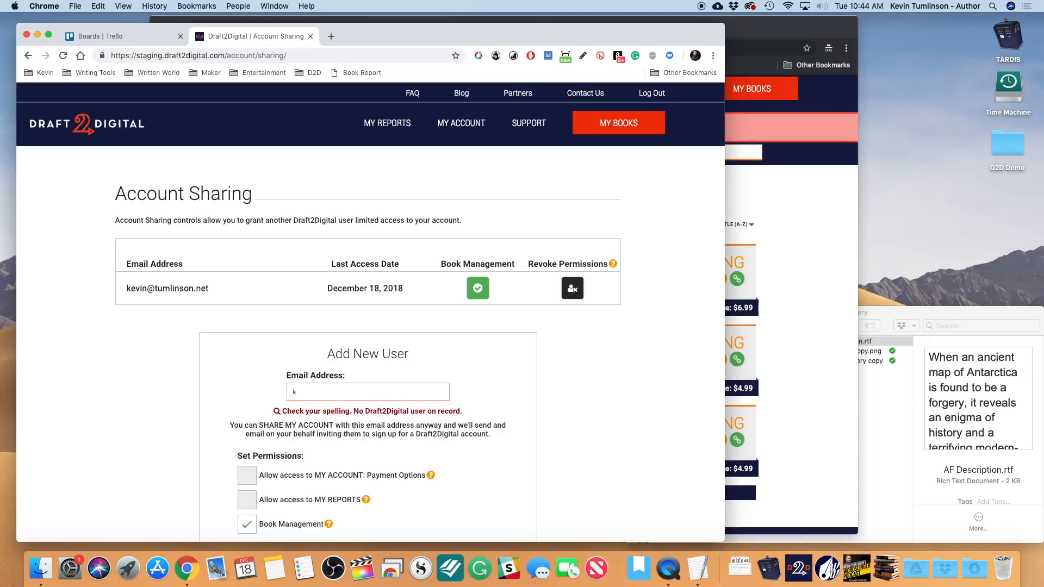
pyautogui.press('XF86AudioRaiseVolume')
pyautogui.click(350, 447)
pyautogui.scroll(-3, 351, 447)
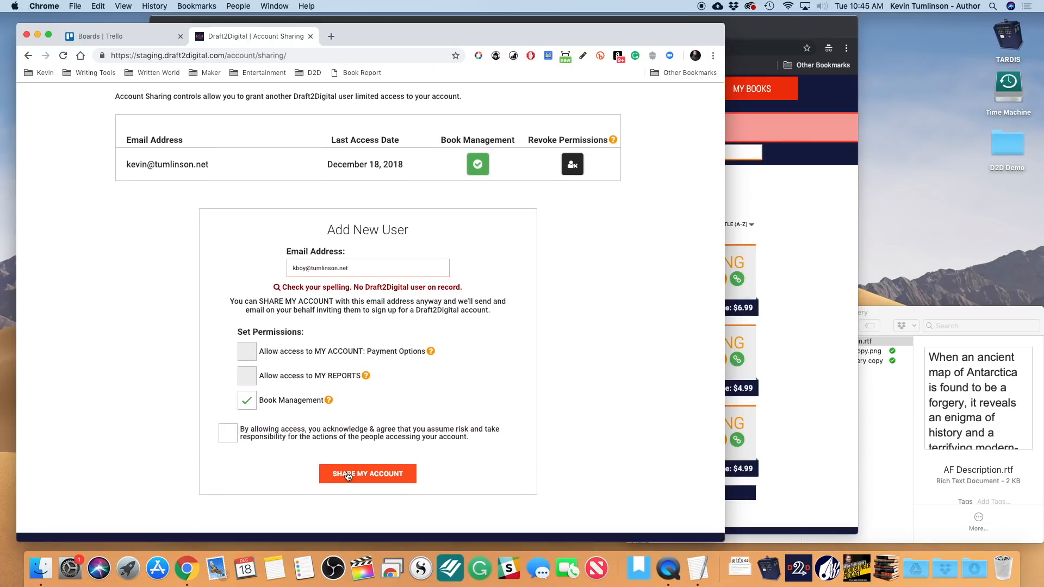
# - Accept responsibility, send the Book Management invitation, and disable book management for the existing shared user
pyautogui.click(228, 435)
pyautogui.click(351, 476)
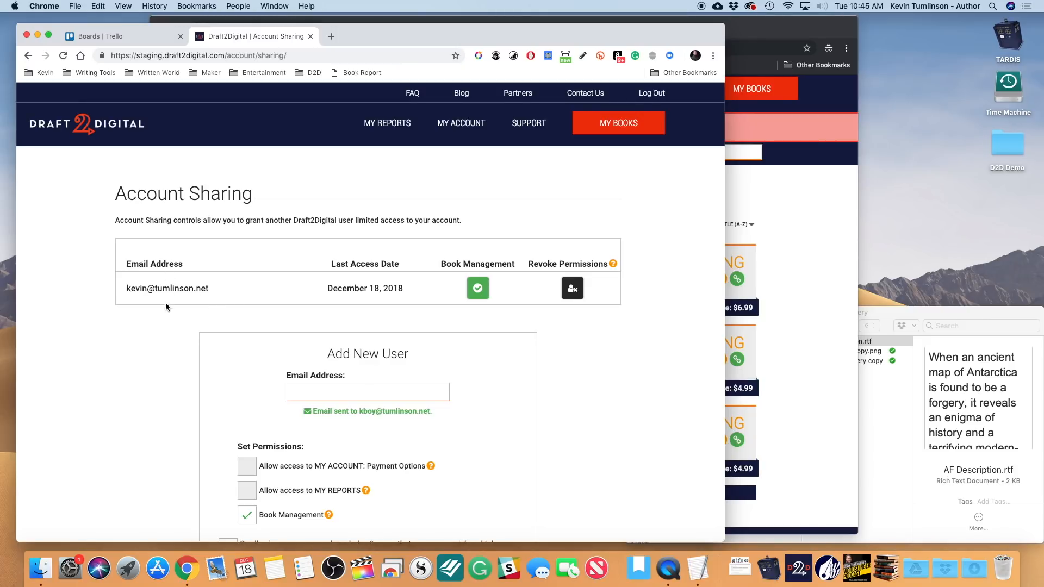
pyautogui.click(480, 290)
# - Reload the shared user's book list, then re-enable Book Management for that user
pyautogui.click(814, 182)
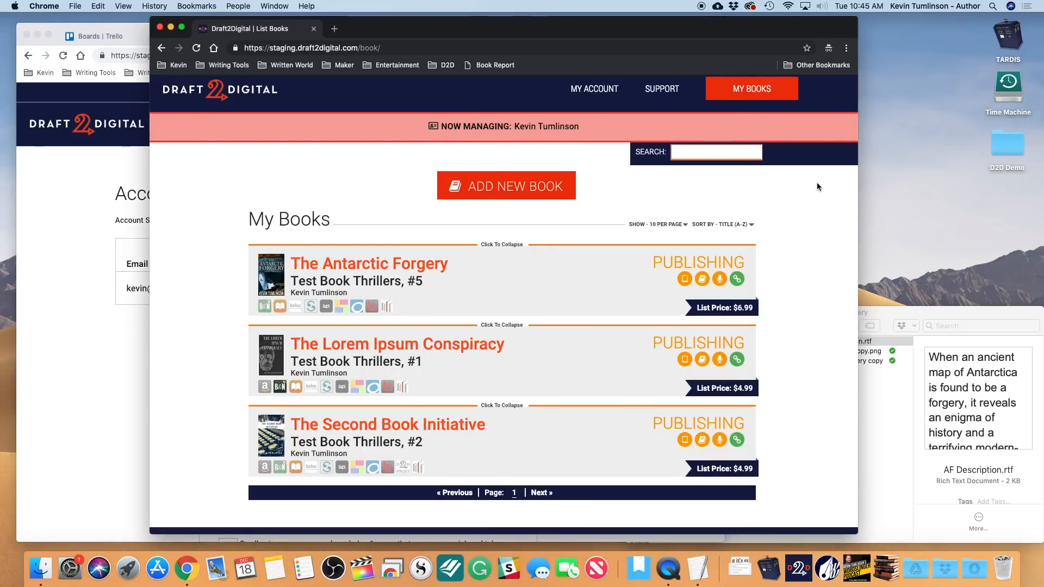
pyautogui.click(742, 91)
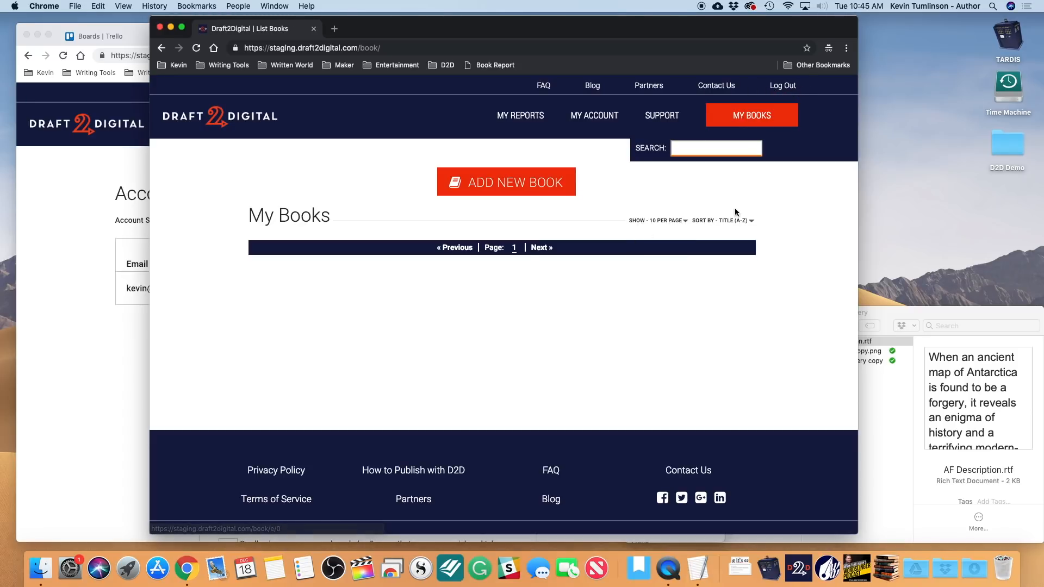
pyautogui.click(78, 242)
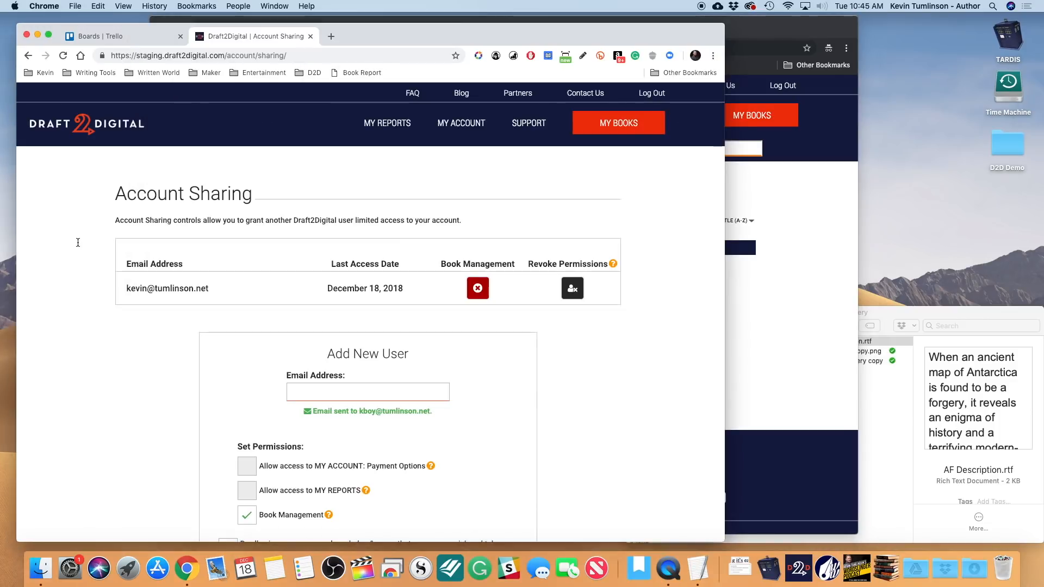
pyautogui.click(472, 291)
# - In the shared user's window, start managing the owner's account and view its three books
pyautogui.click(802, 248)
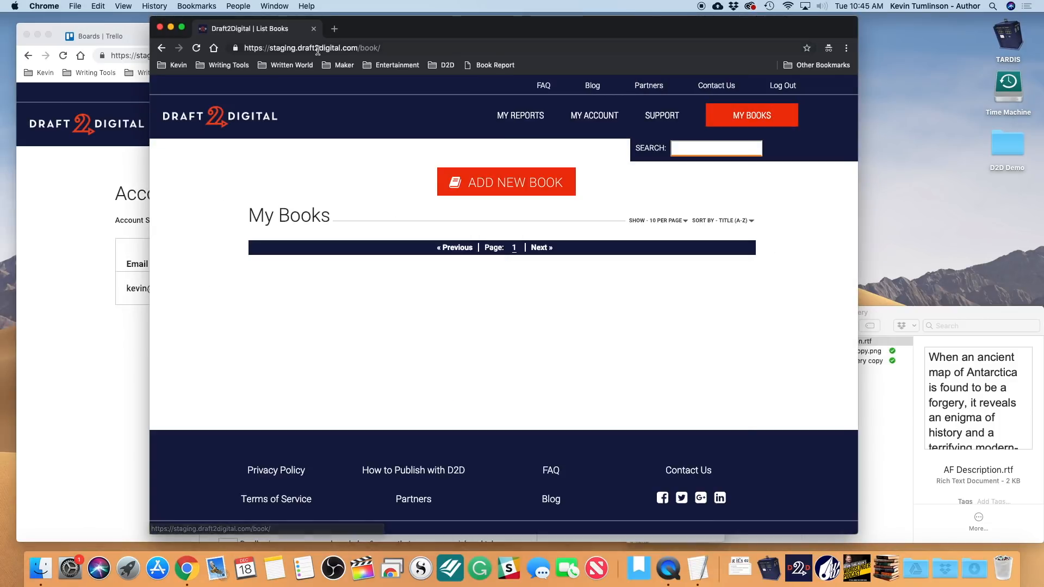
pyautogui.click(196, 48)
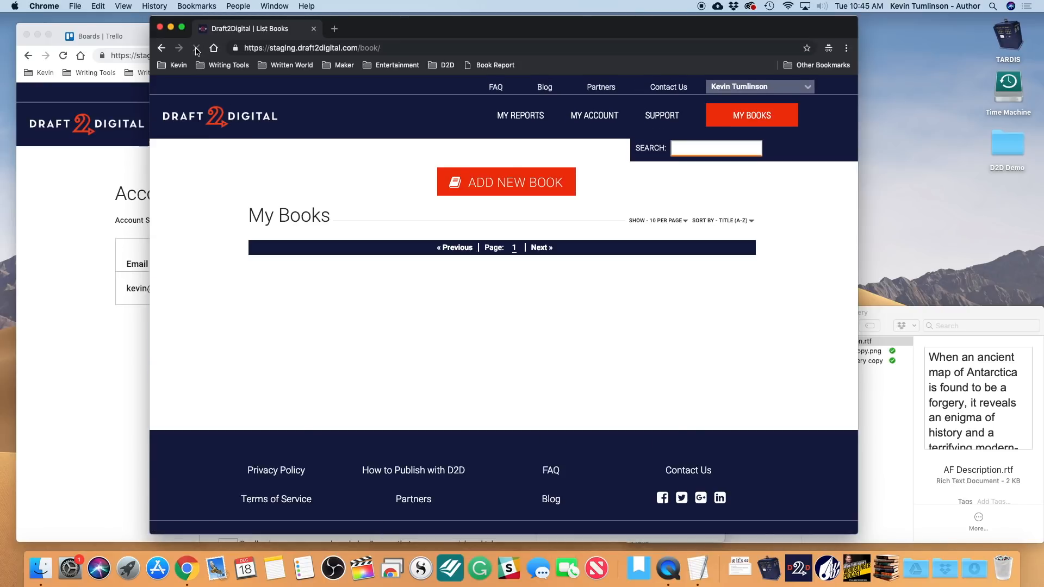
pyautogui.click(752, 88)
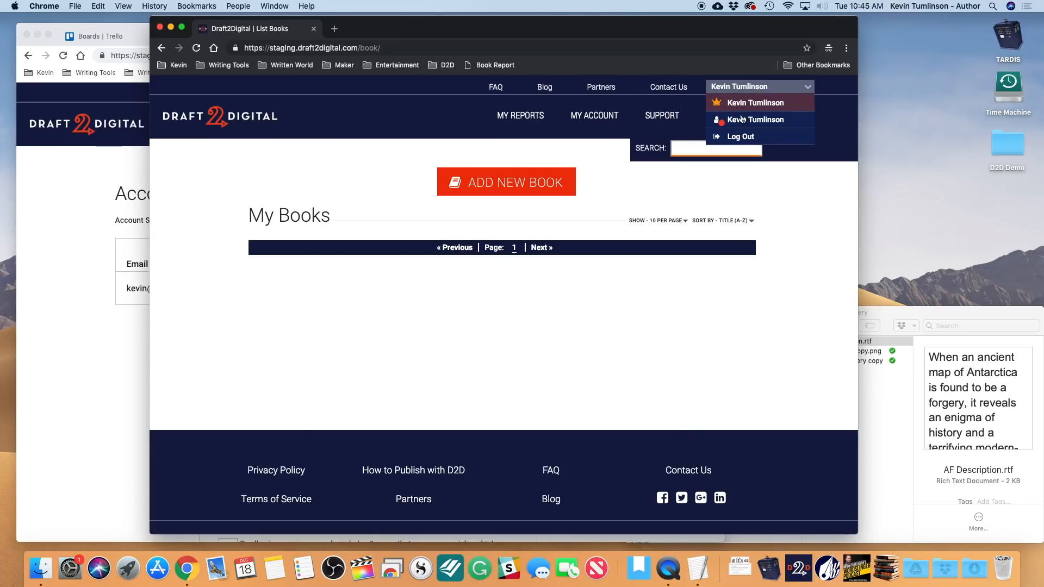
pyautogui.click(742, 120)
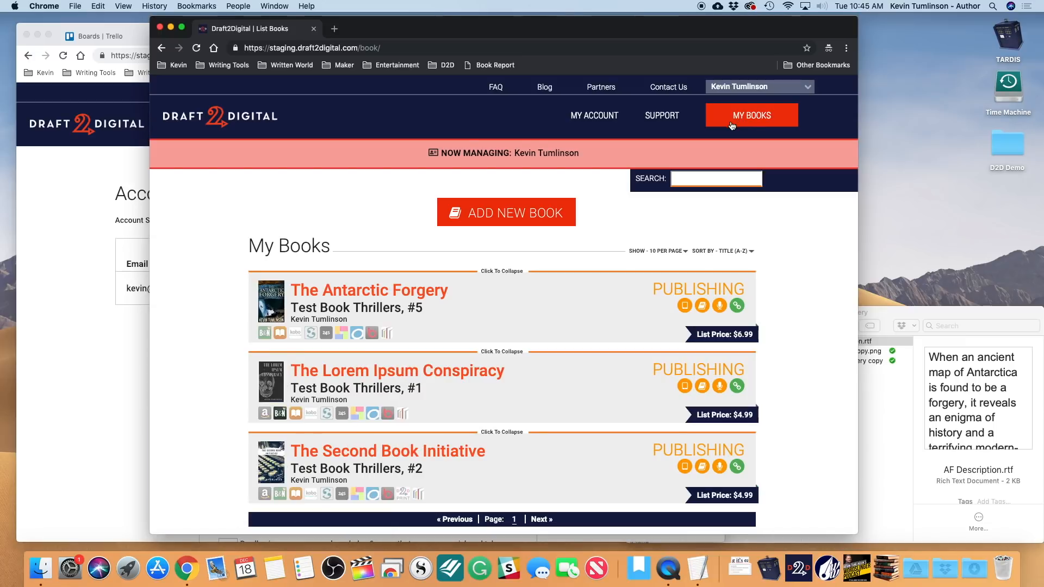
pyautogui.scroll(-3, 370, 318)
pyautogui.scroll(3, 371, 318)
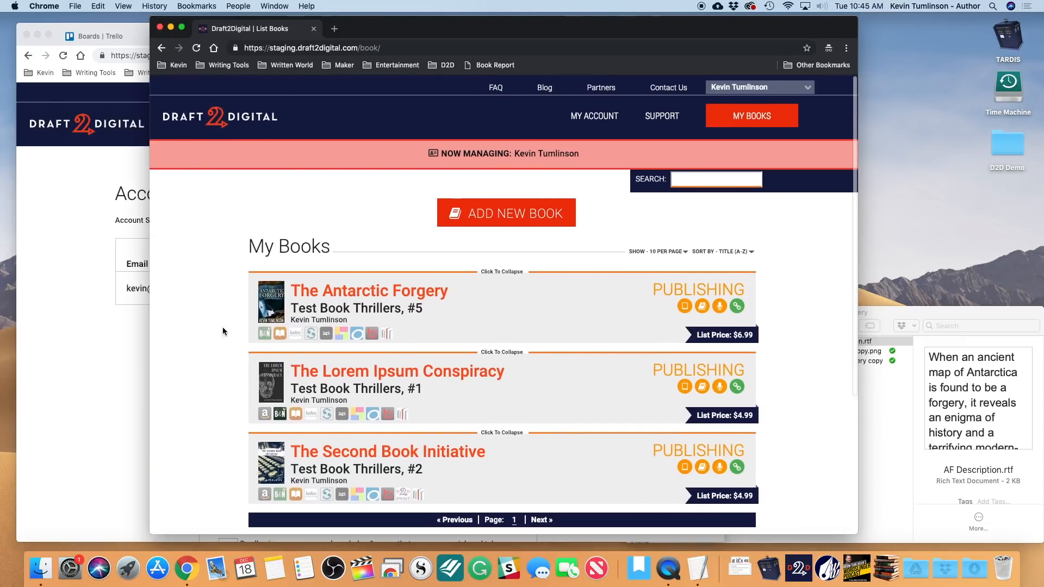
pyautogui.click(74, 376)
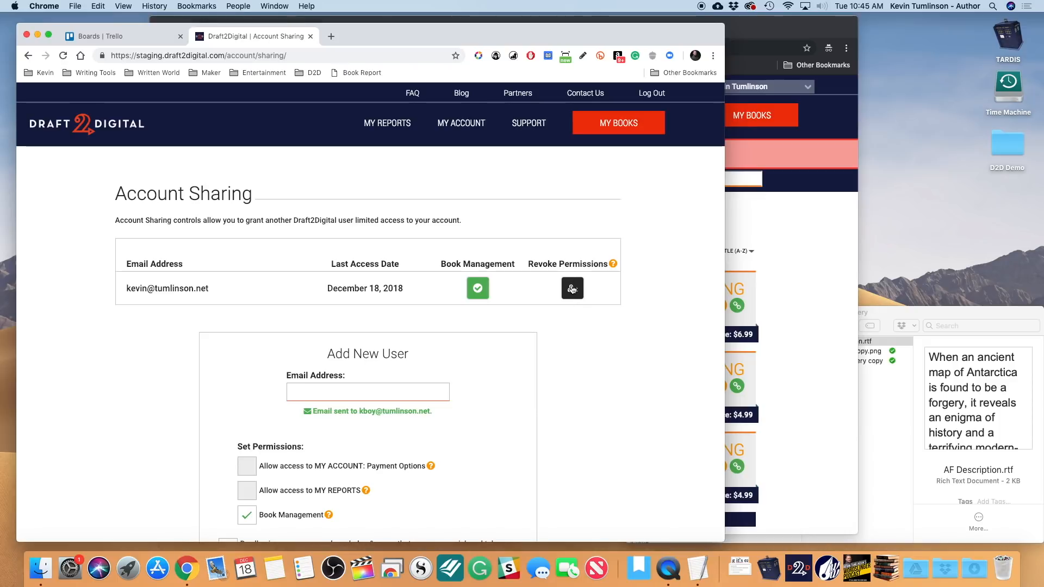
# - Revoke the shared user's permissions completely on the Account Sharing page
pyautogui.click(572, 289)
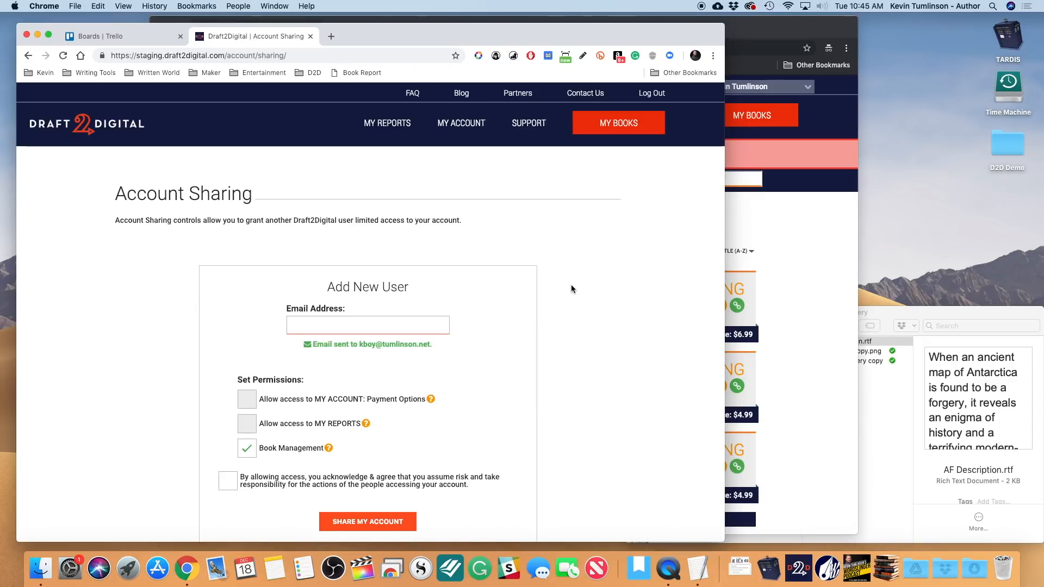
pyautogui.scroll(-3, 527, 362)
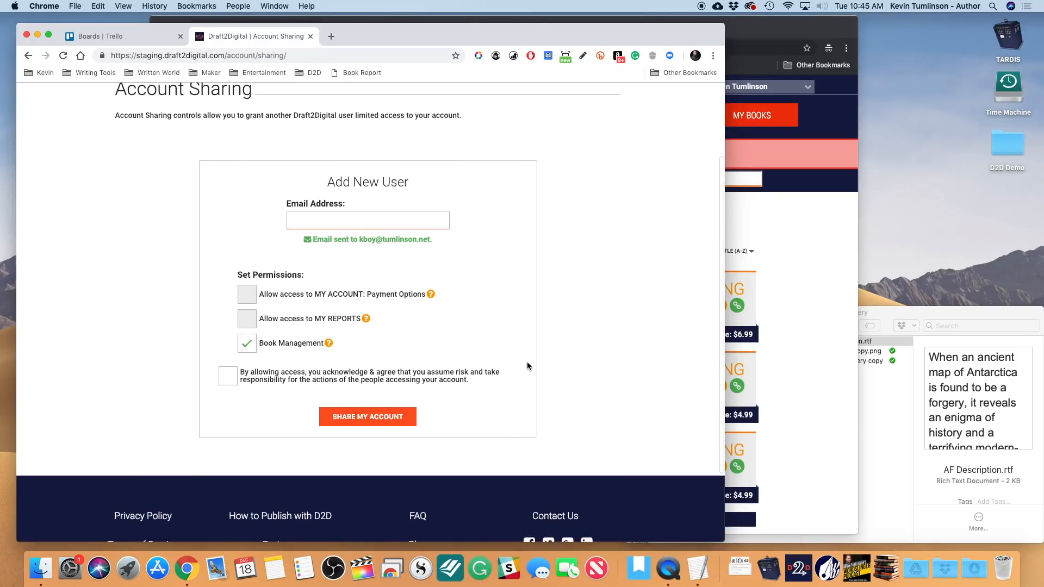
pyautogui.scroll(3, 527, 361)
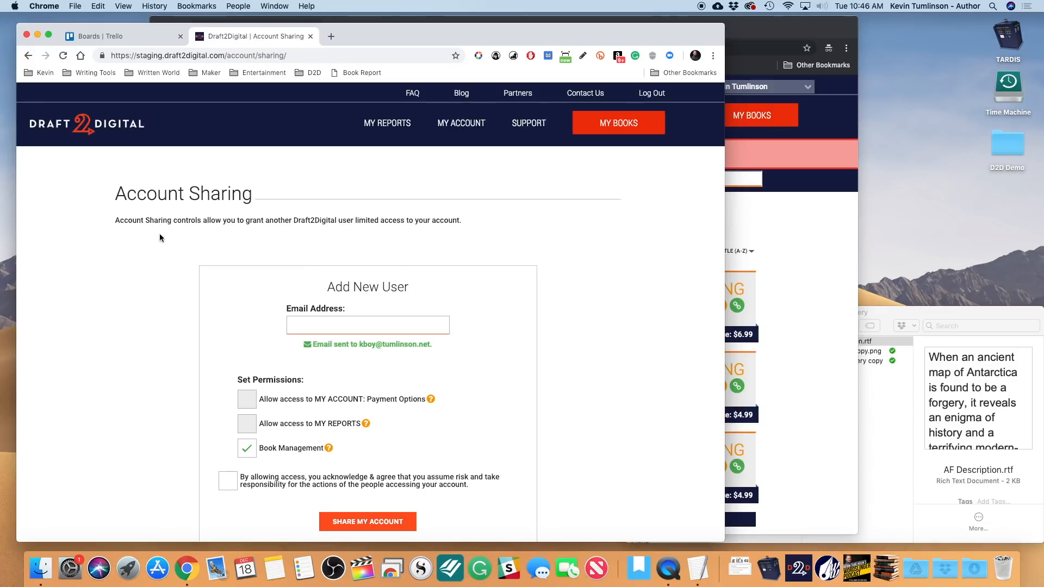
# - In the shared user's window, try the book, My Account and Contributor Profiles, then log out
pyautogui.click(783, 248)
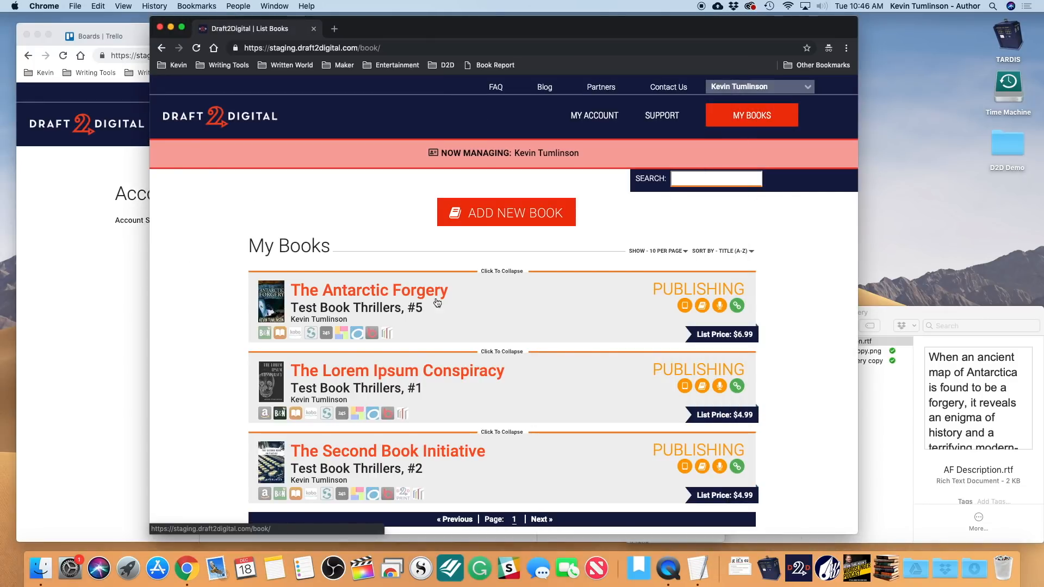
pyautogui.click(414, 291)
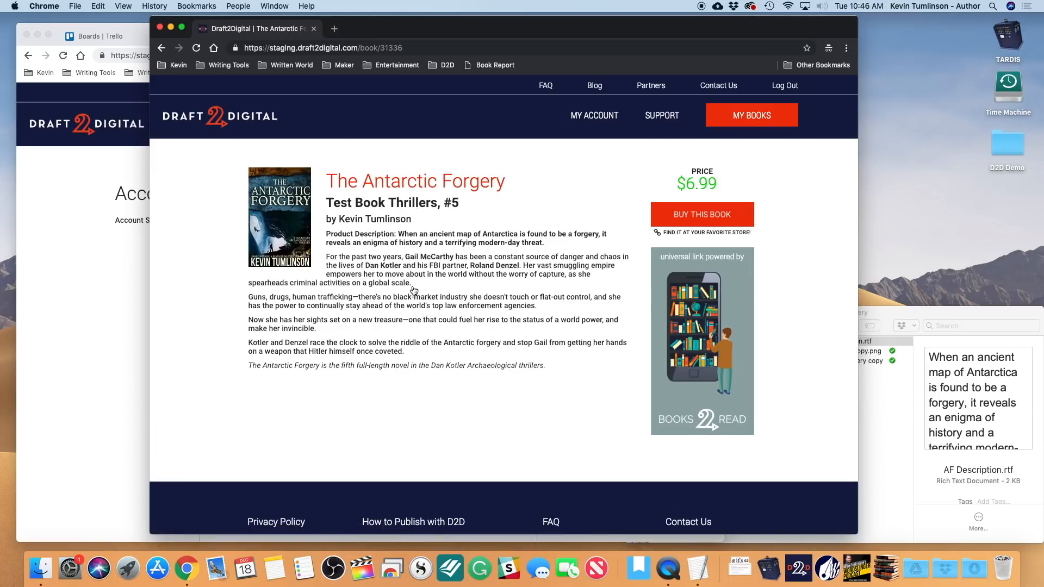
pyautogui.scroll(-3, 414, 290)
pyautogui.scroll(3, 413, 271)
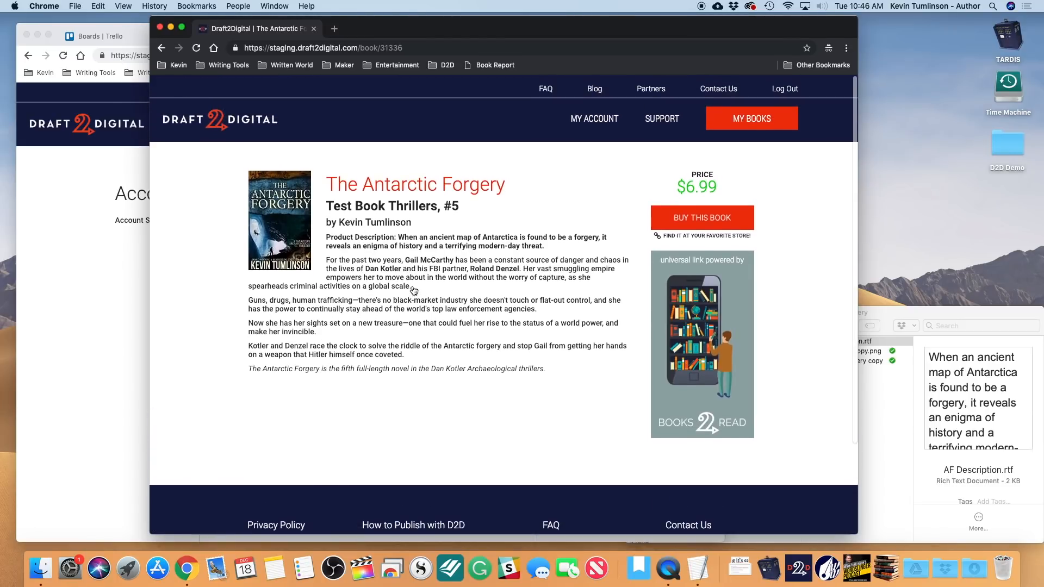
pyautogui.click(162, 48)
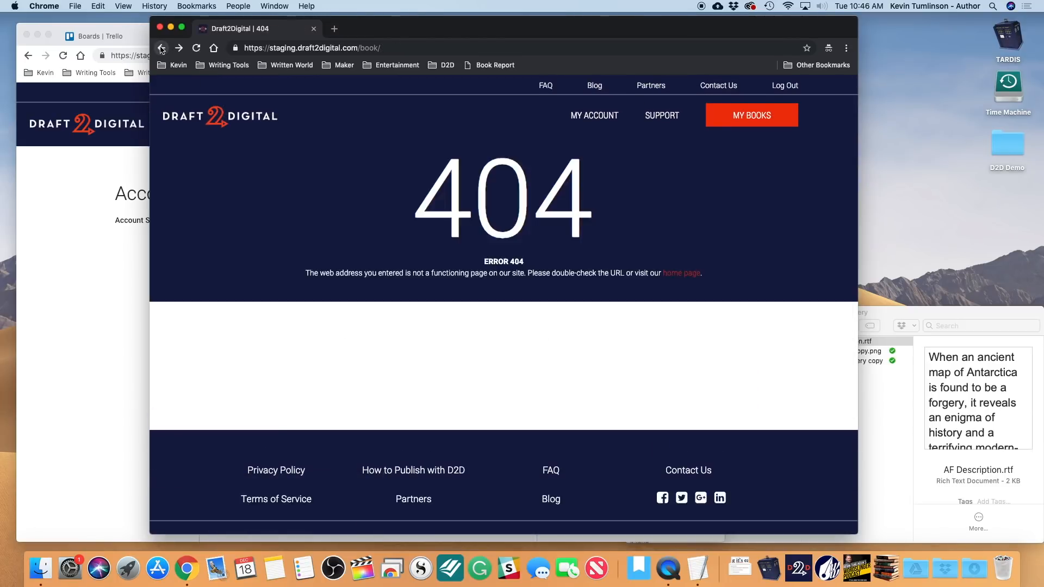
pyautogui.click(743, 125)
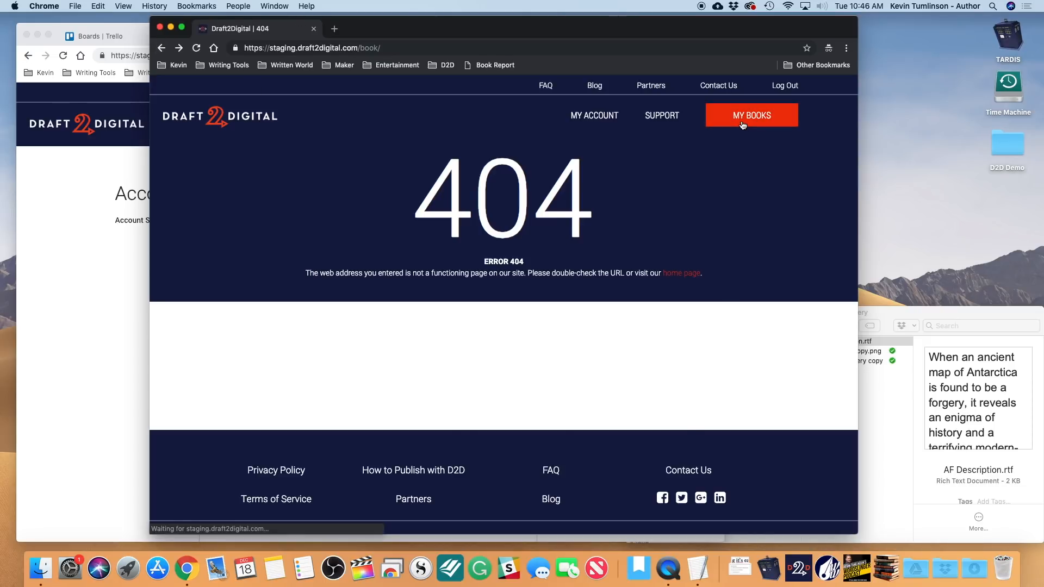
pyautogui.click(597, 122)
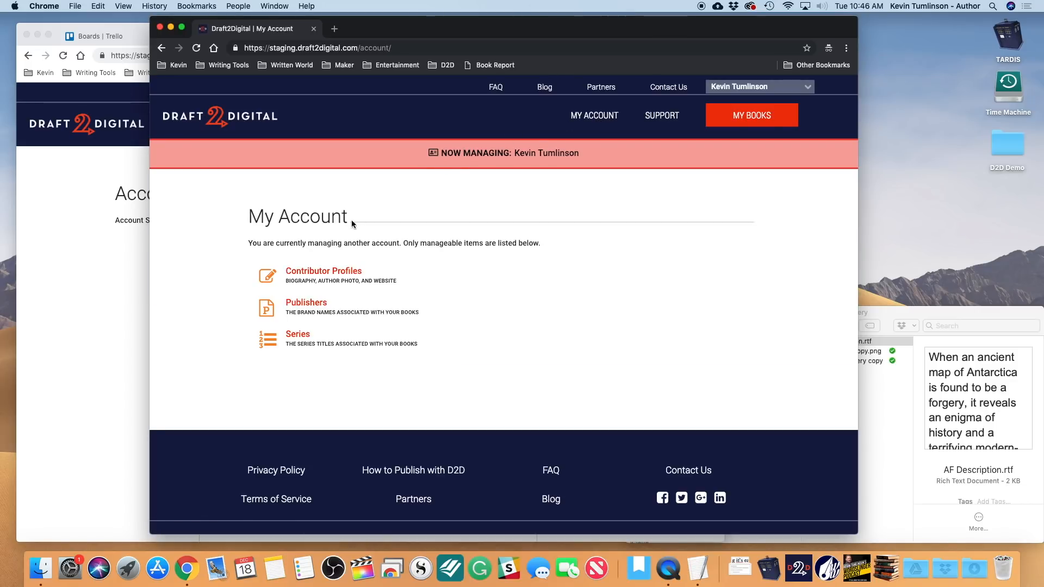
pyautogui.click(323, 275)
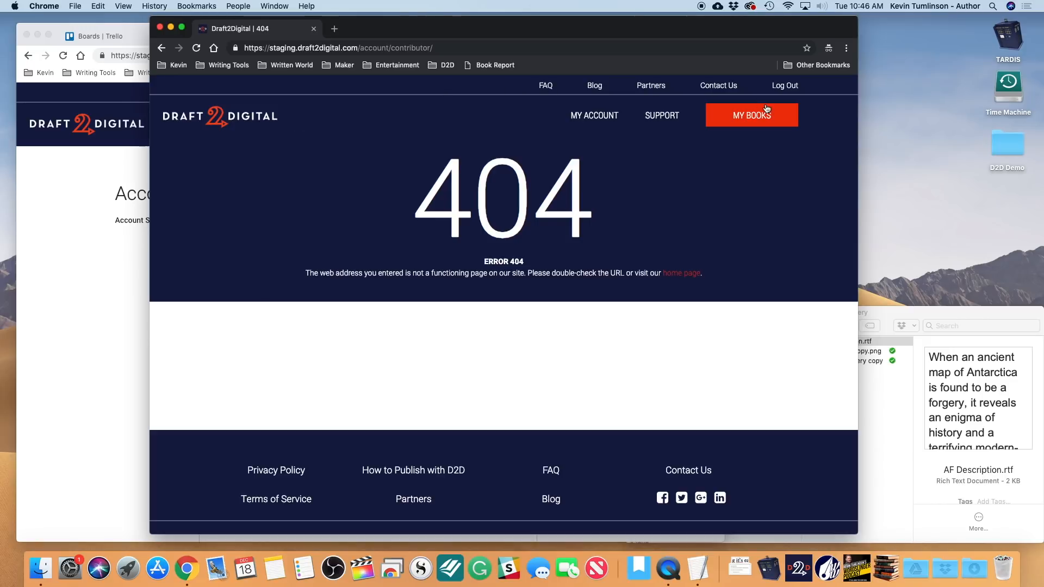
pyautogui.click(785, 92)
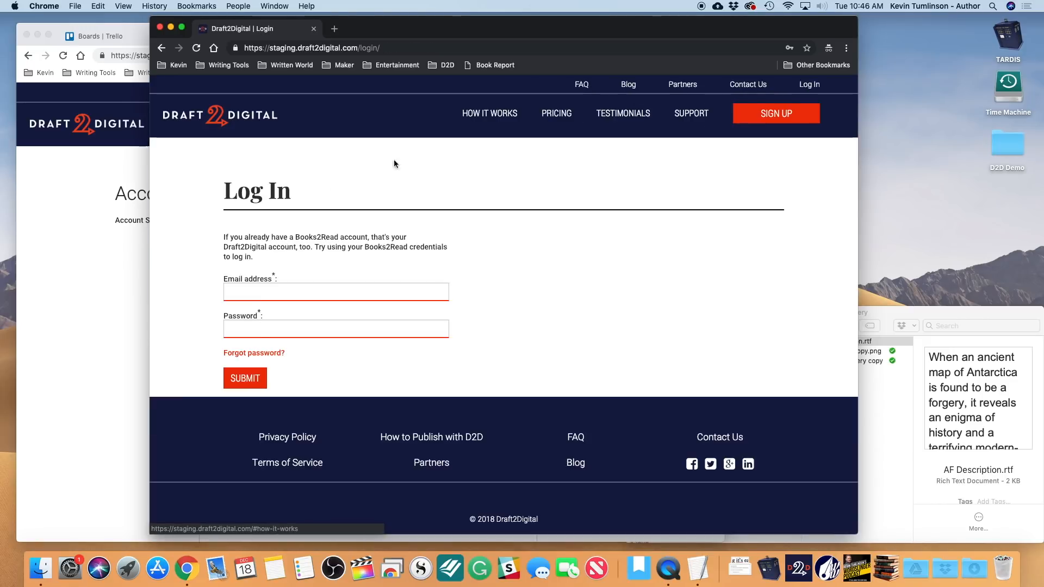
# - Log the shared user back in with the saved login, then open the owner's My Books list
pyautogui.click(252, 298)
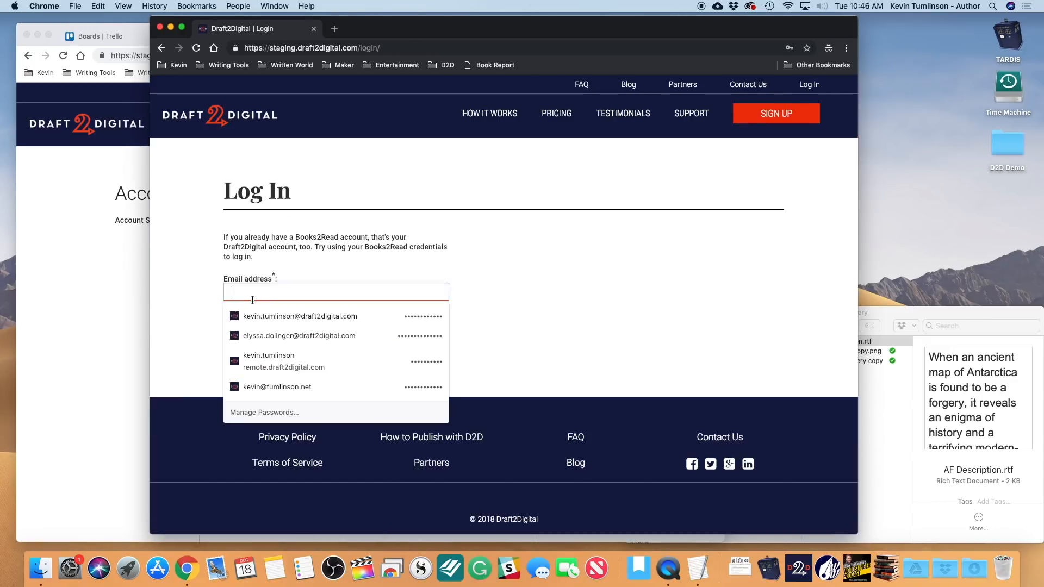
pyautogui.click(260, 386)
pyautogui.click(260, 380)
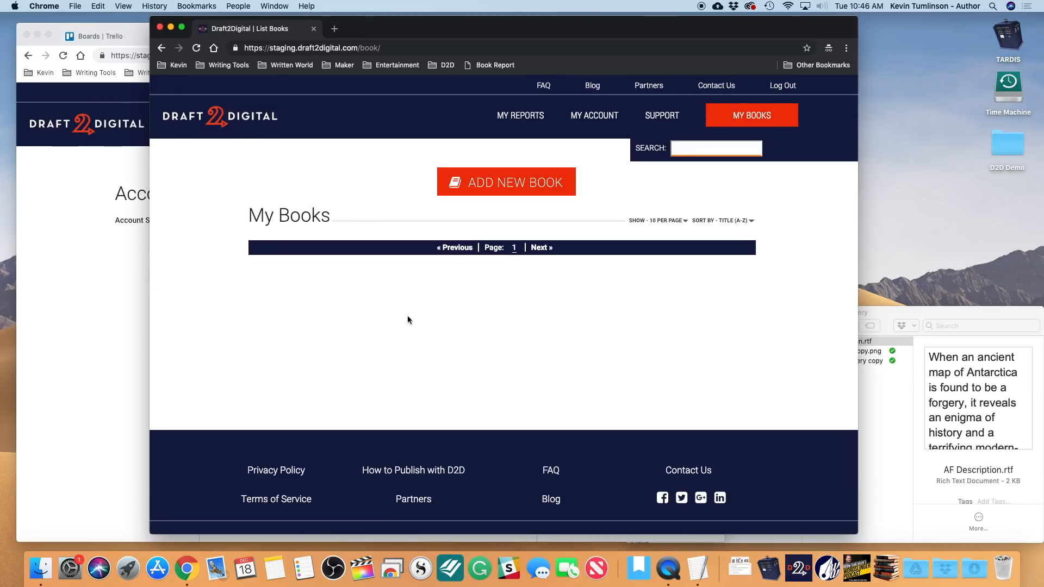
pyautogui.click(66, 268)
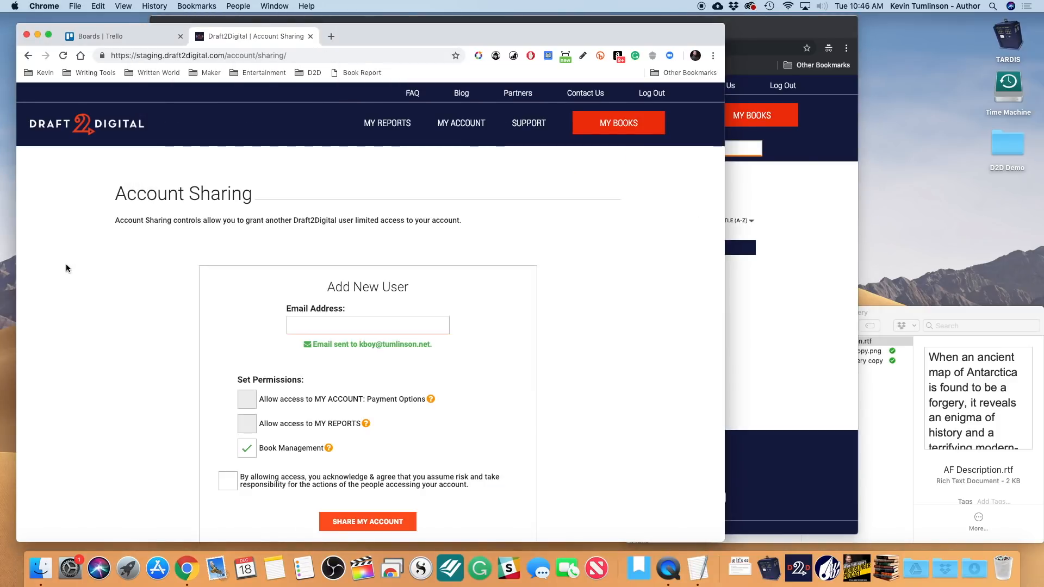
pyautogui.click(604, 126)
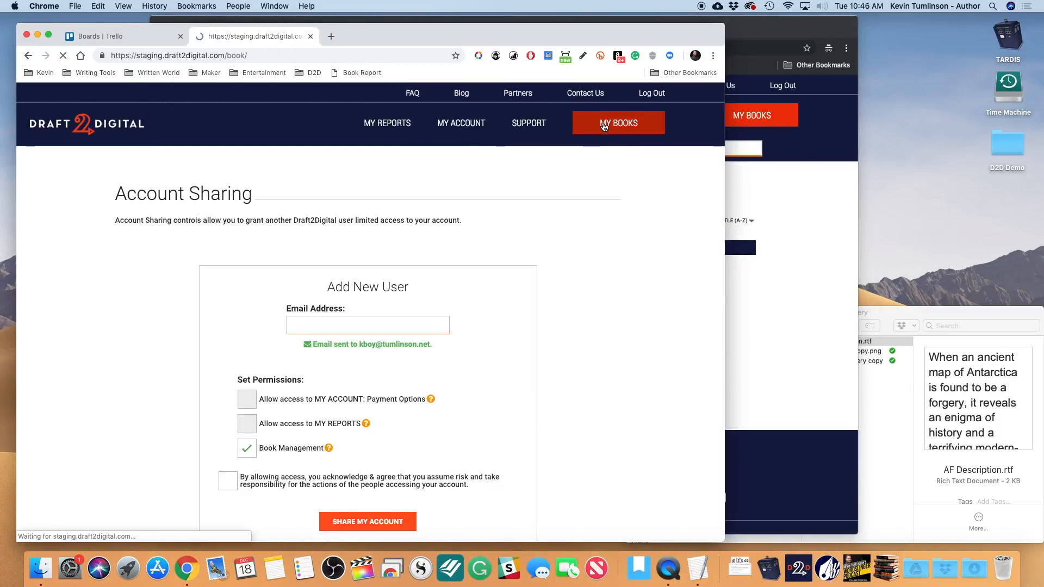